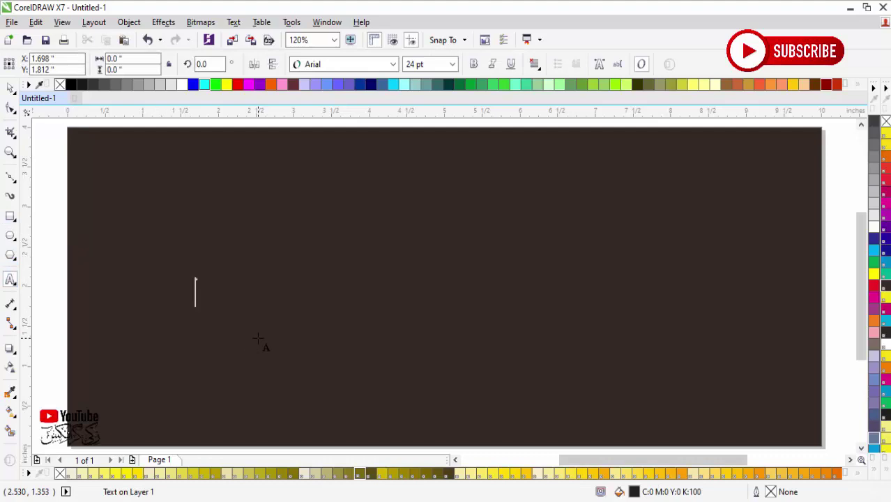
Add the text "logo here" in yellow and place it near the banner's upper-left corner
text(yo)
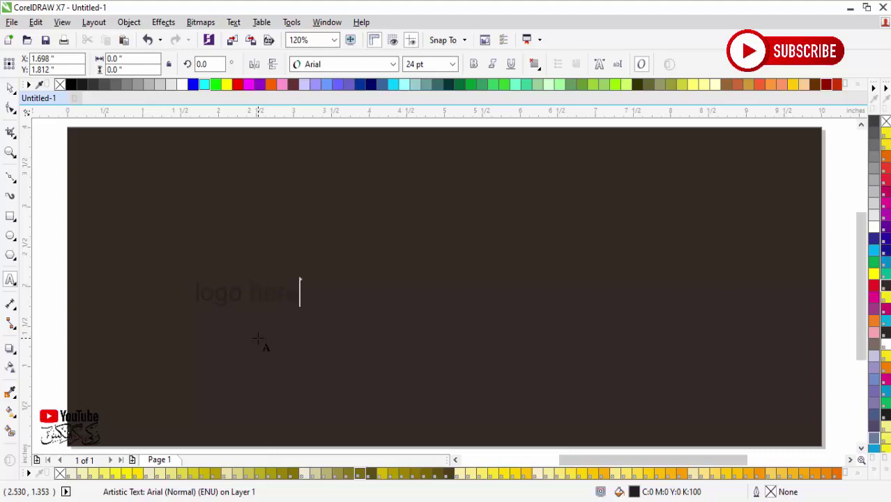
click(10, 87)
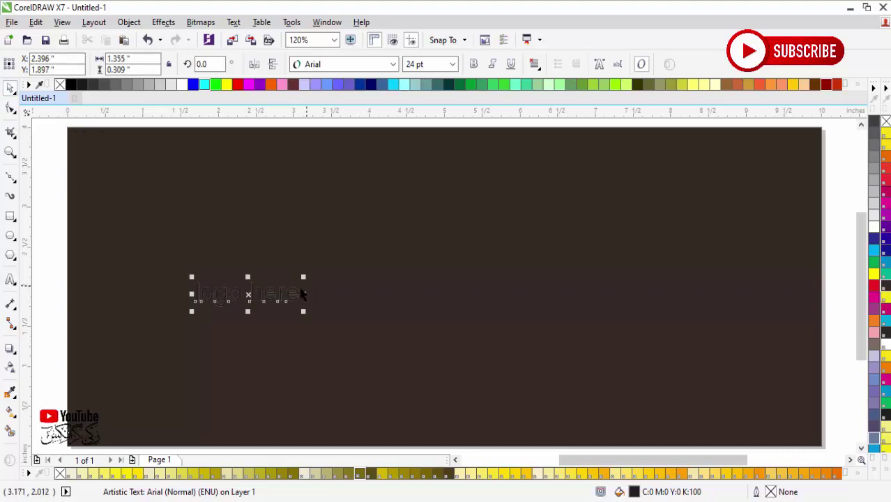
click(873, 261)
click(874, 273)
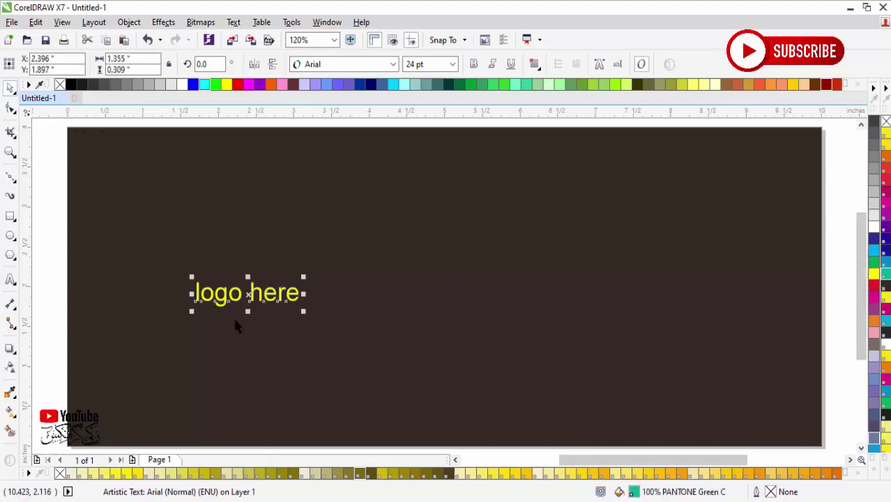
drag(249, 294, 164, 162)
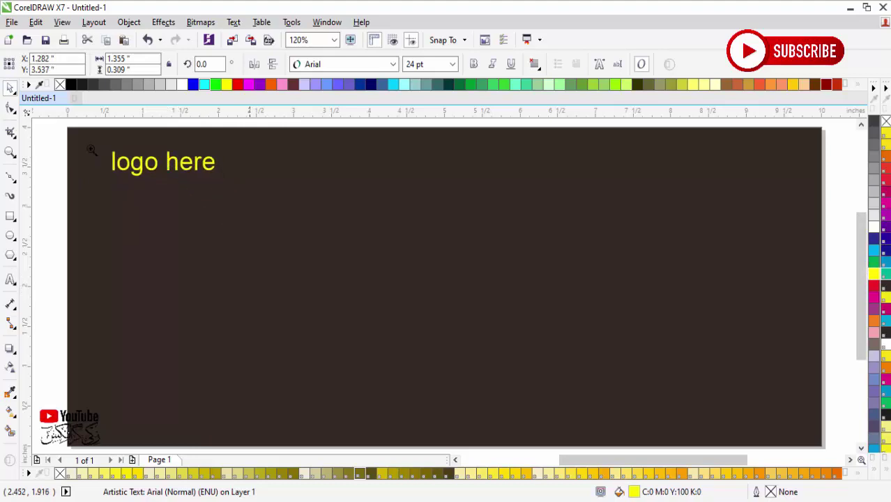
Change the logo text to Title Case and scale it down to about 20.3 pt, slightly closer to the banner's left edge
drag(270, 205, 328, 232)
key(shift+F3)
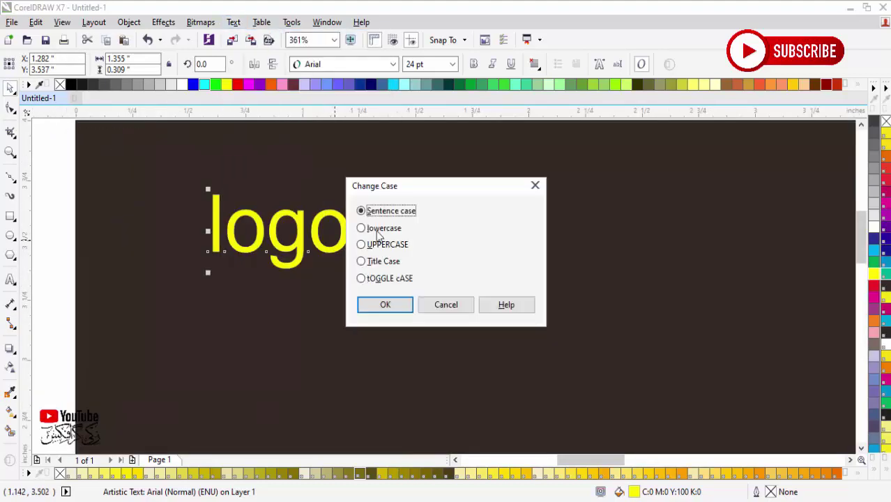
click(380, 261)
click(385, 305)
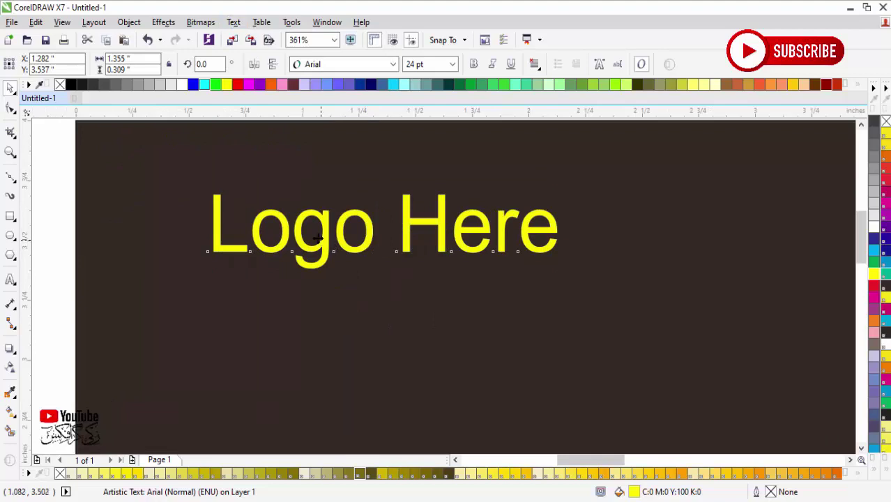
drag(368, 241, 346, 233)
drag(539, 180, 483, 193)
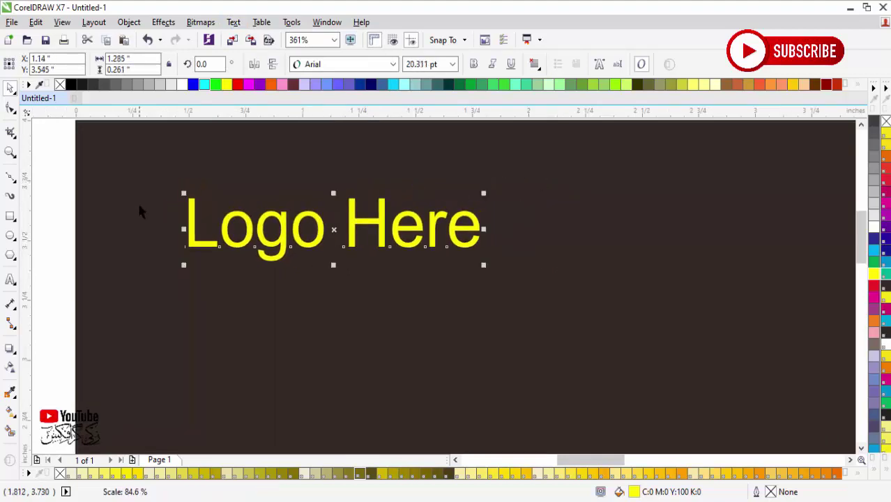
Draw a near-square rectangle about 0.4 inch wide below the logo text, rotate it 45 degrees and fill it green
click(10, 216)
drag(175, 312, 269, 415)
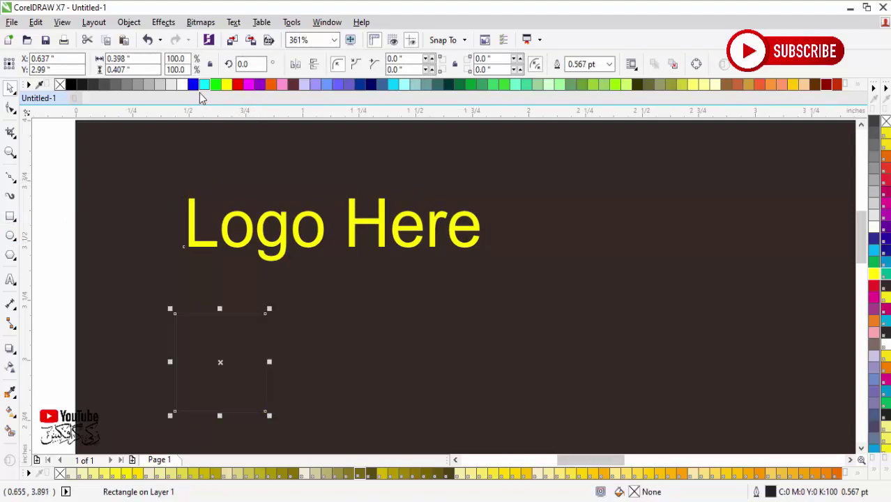
click(249, 63)
text(45)
key(Return)
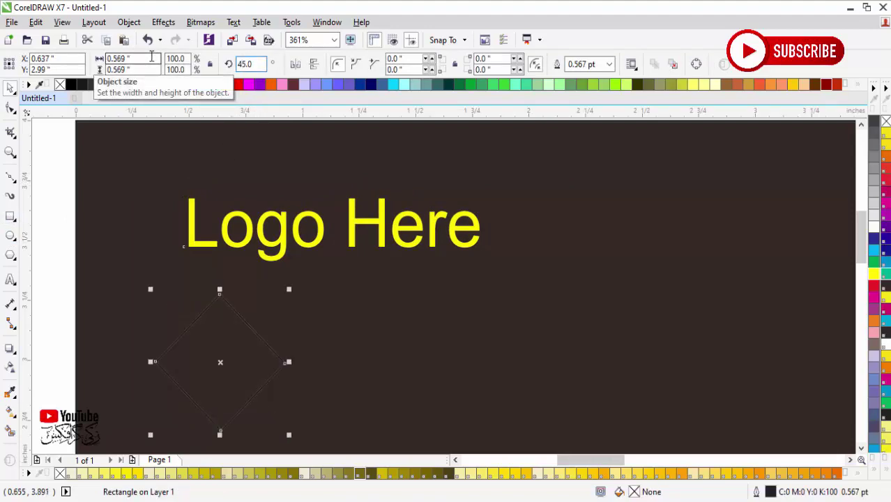
click(873, 263)
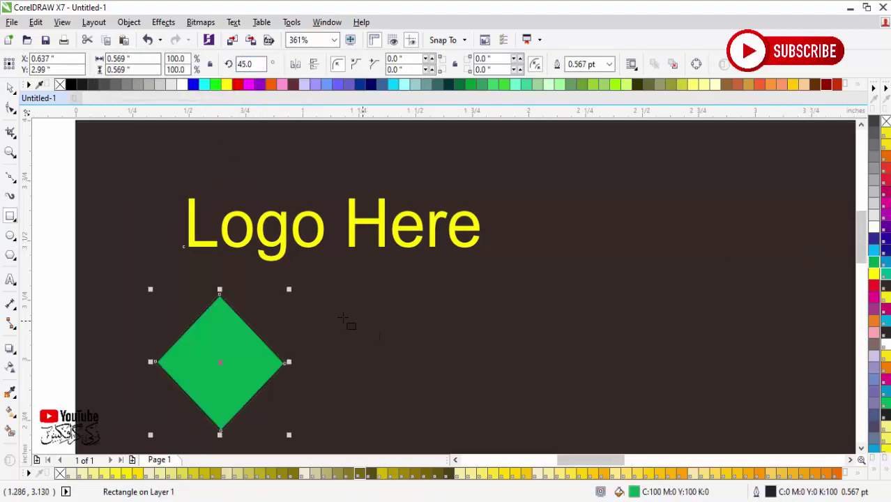
Scale the green diamond down to about 0.3 inch and place it just left of the logo text
drag(289, 289, 255, 326)
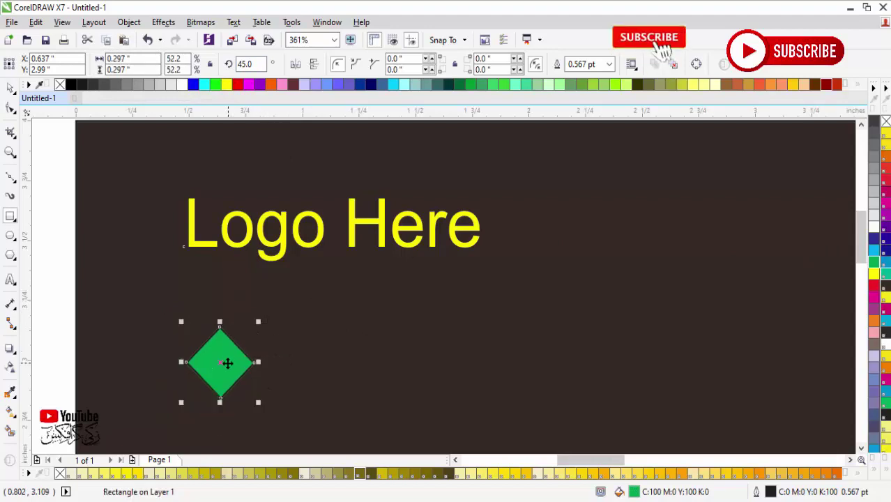
drag(220, 362, 144, 223)
scroll(263, 311, down, 5)
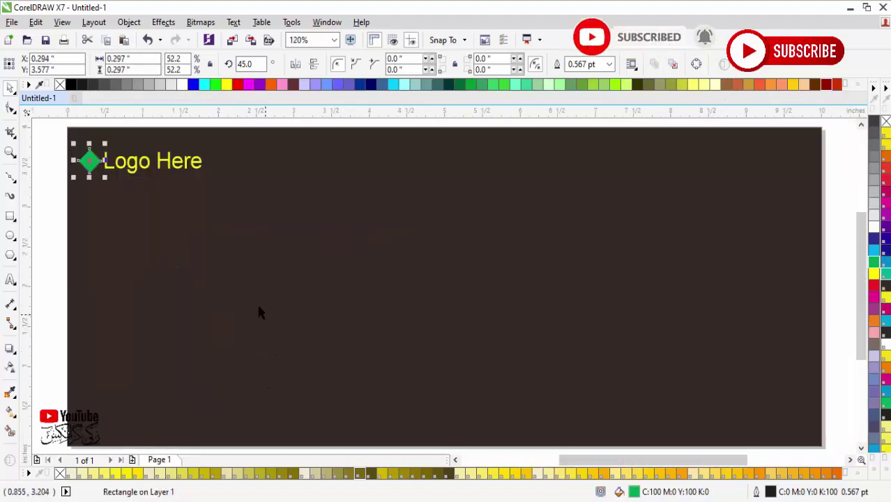
Add the text "hair salon" in the empty area of the banner below the logo text
drag(66, 171, 460, 348)
click(11, 279)
click(220, 327)
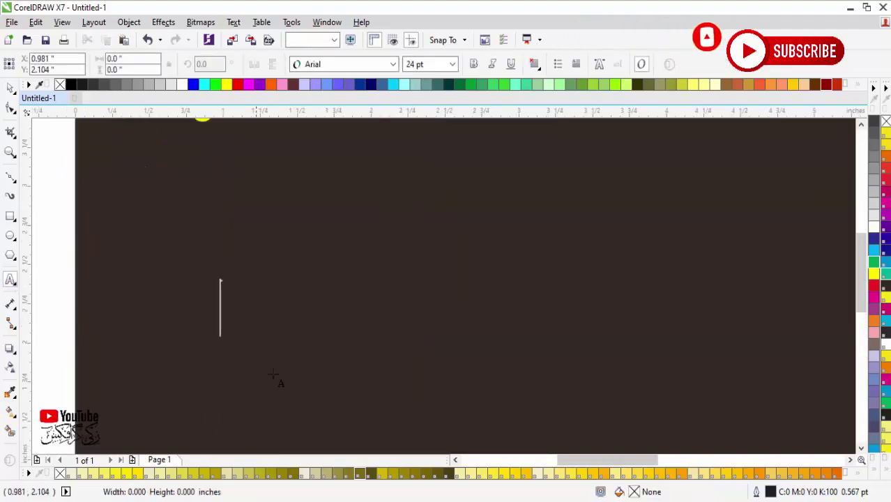
text(hair)
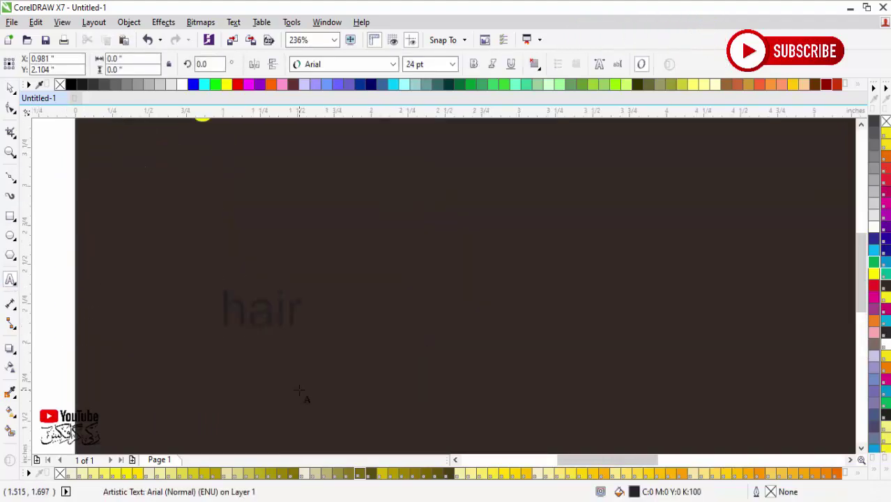
text( salon)
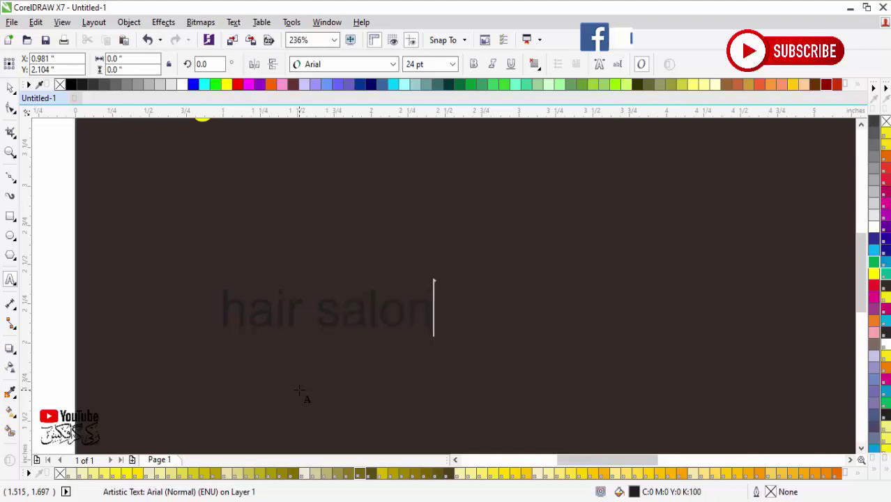
key(ctrl+space)
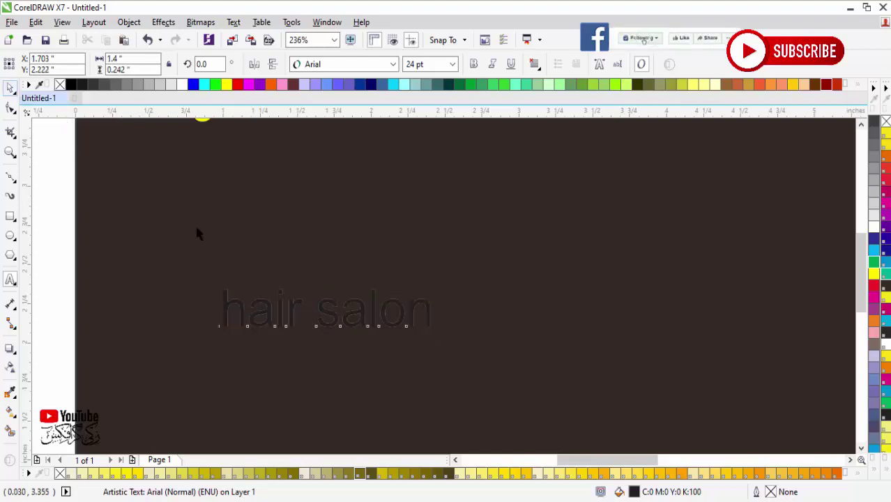
Convert the hair salon text to UPPERCASE and set it in white MachineScript
key(shift+F3)
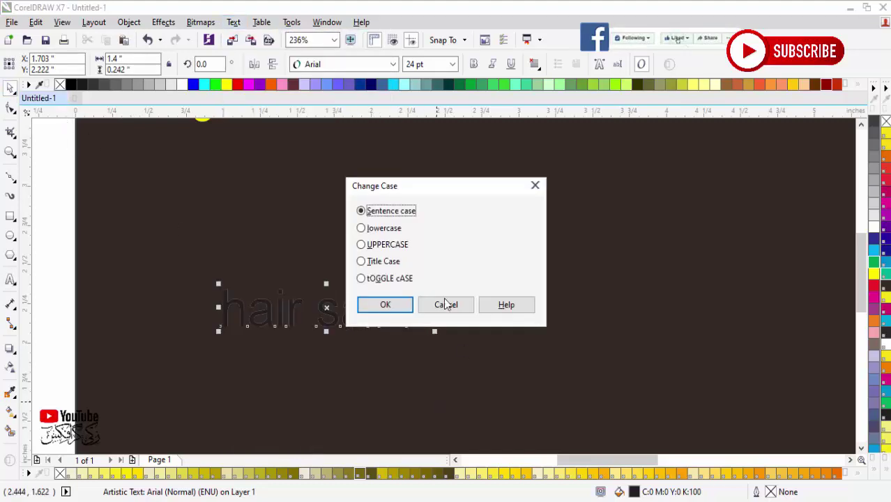
click(387, 244)
click(388, 305)
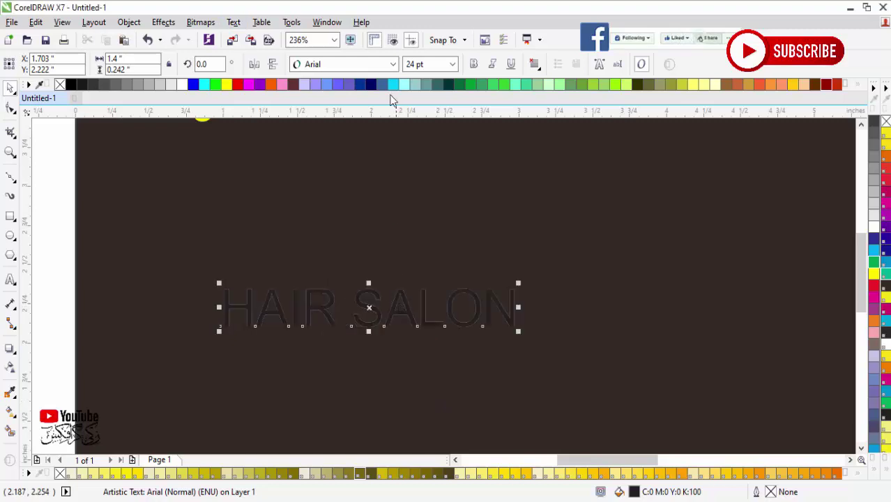
click(369, 64)
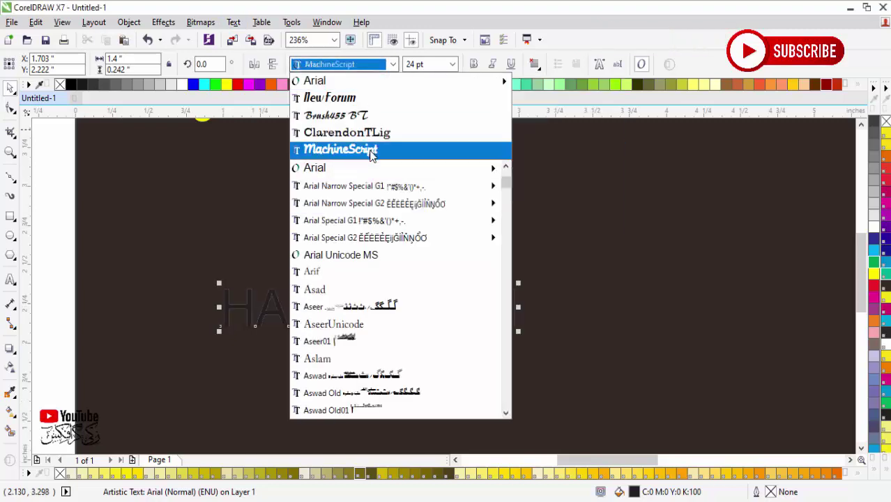
click(372, 152)
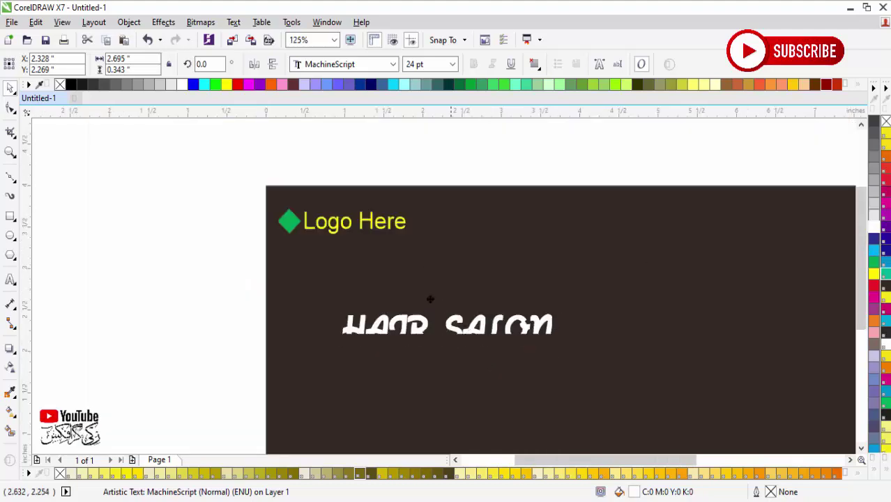
Move the HAIR SALON headline directly beneath the logo and enlarge it to about 41 pt
drag(423, 286, 418, 282)
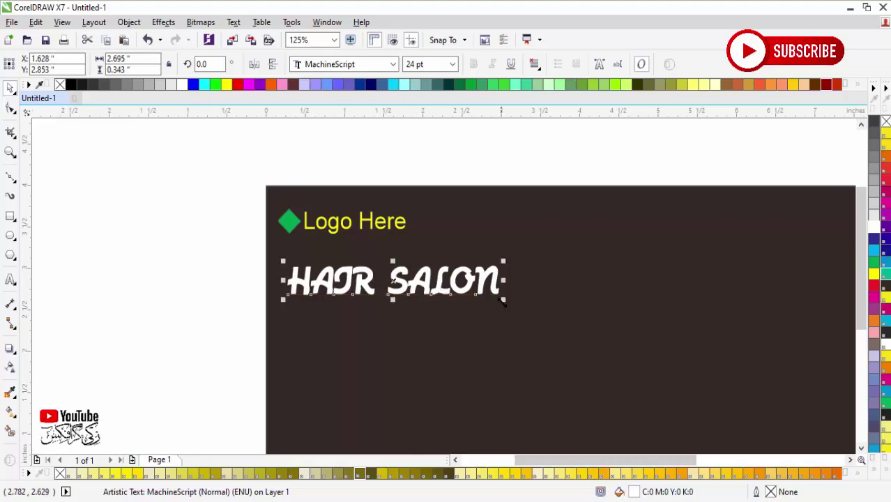
drag(501, 298, 652, 355)
scroll(616, 357, down, 2)
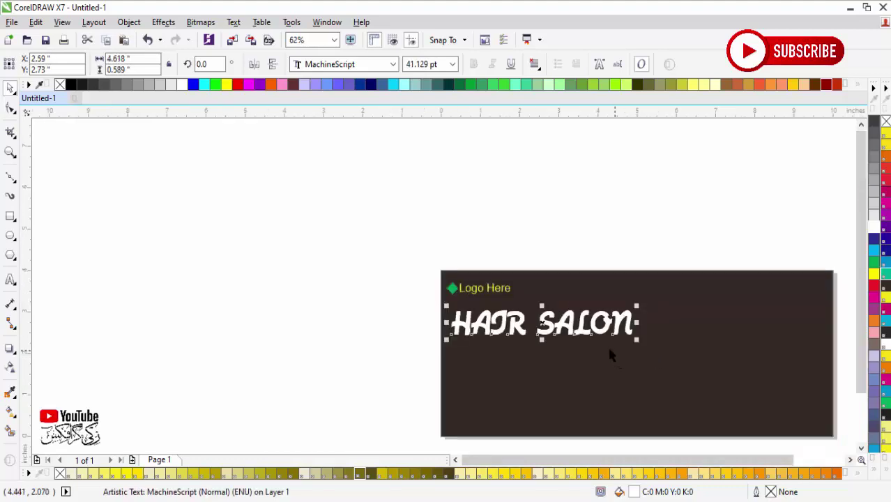
Color only the word SALON in the headline yellow
key(F2)
drag(424, 275, 693, 384)
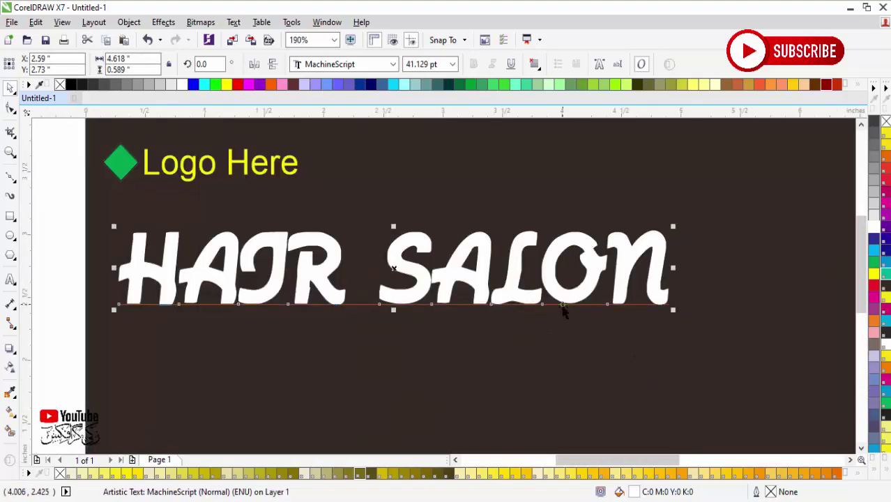
key(F8)
drag(383, 272, 673, 284)
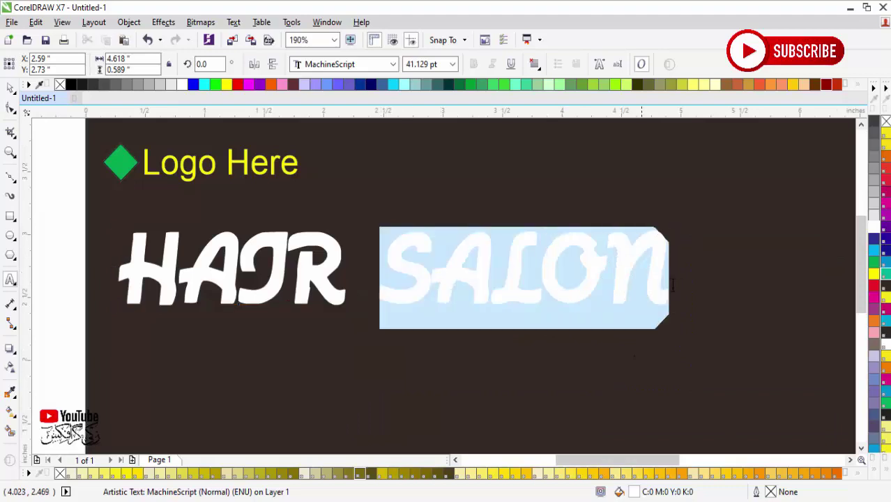
click(874, 273)
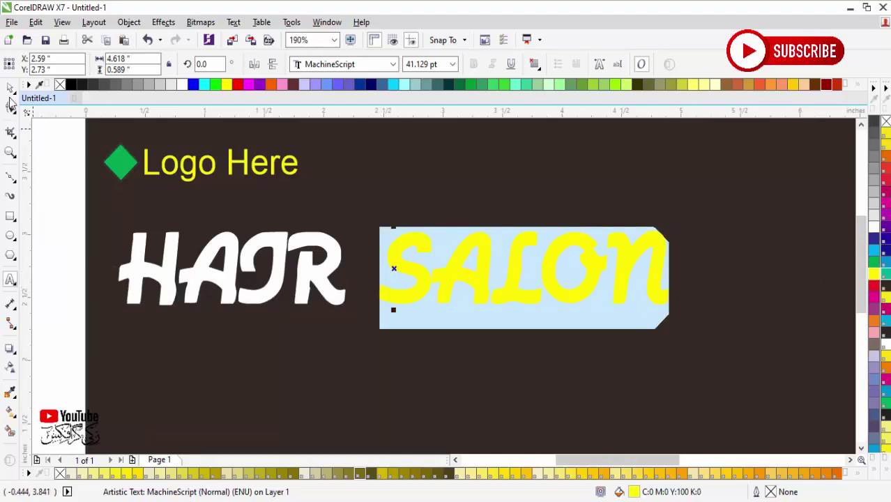
click(11, 91)
click(61, 166)
Change the font of the HAIR SALON headline to ClarendonTLig
scroll(348, 288, down, 2)
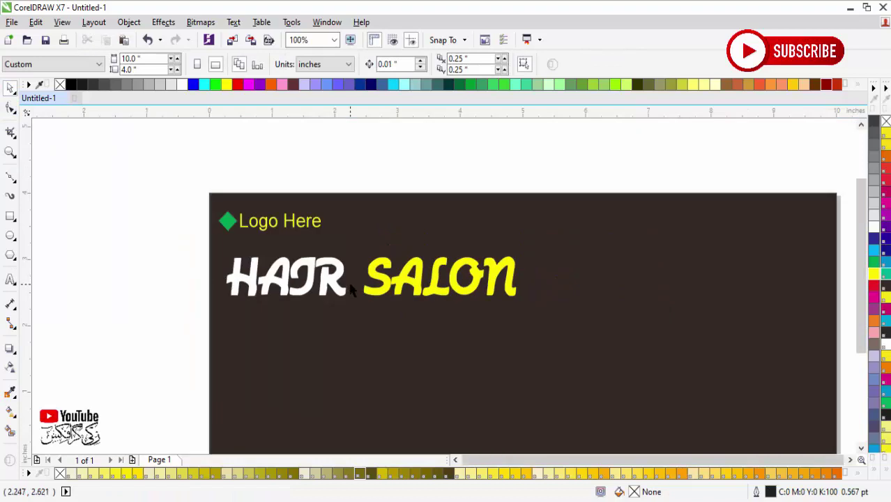
drag(253, 242, 497, 378)
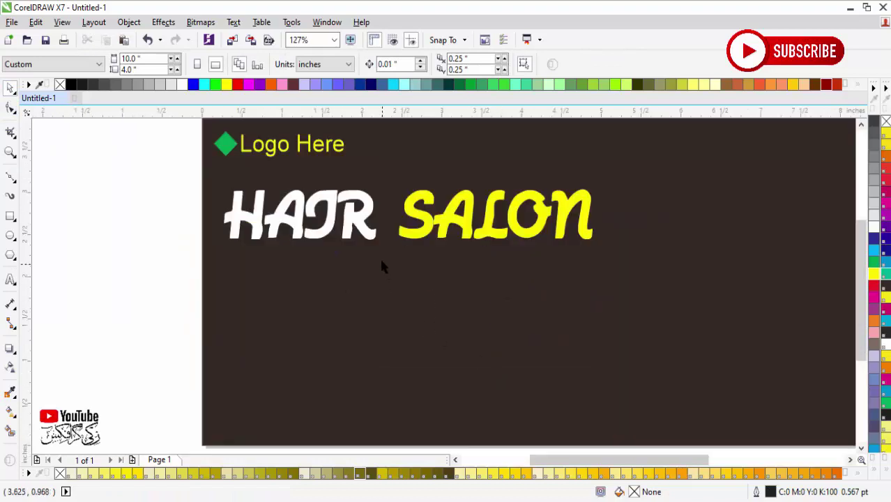
click(365, 236)
click(376, 64)
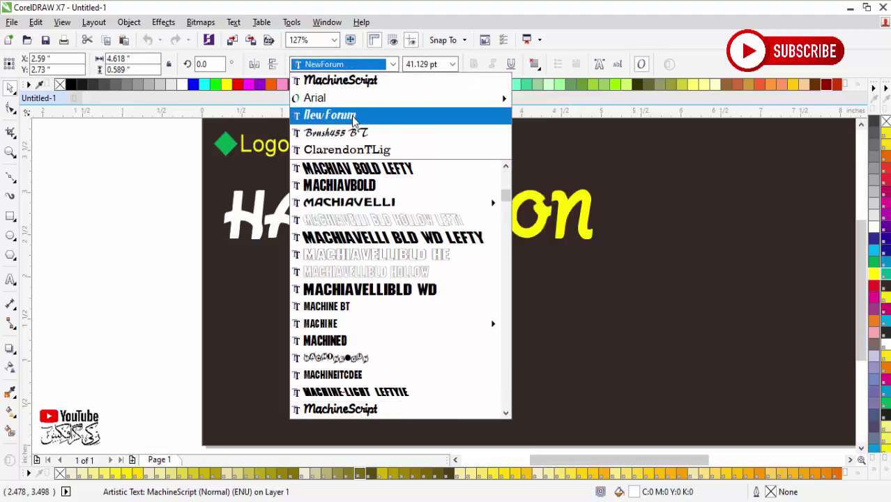
click(352, 151)
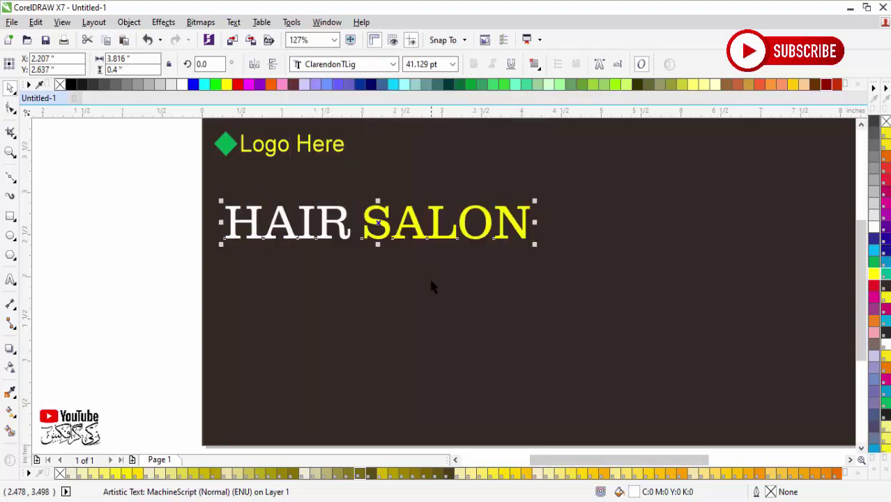
click(182, 228)
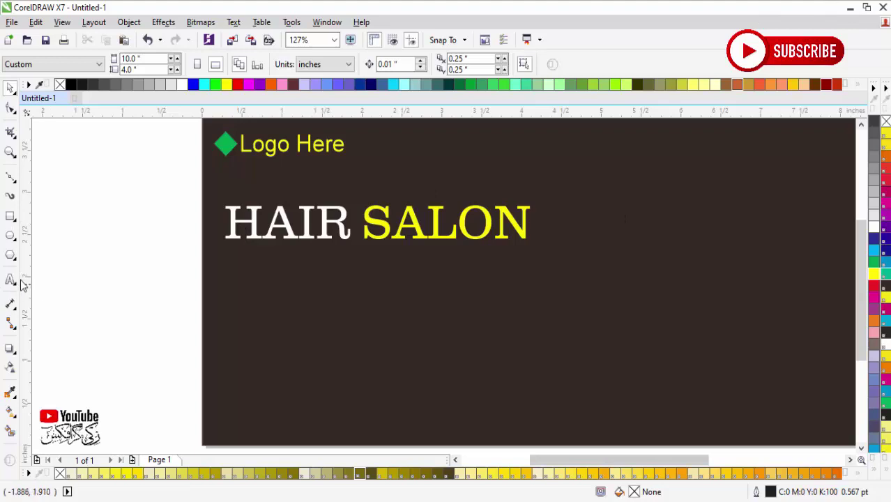
Add the text "pto 50% off" in the lower-left part of the banner
click(252, 375)
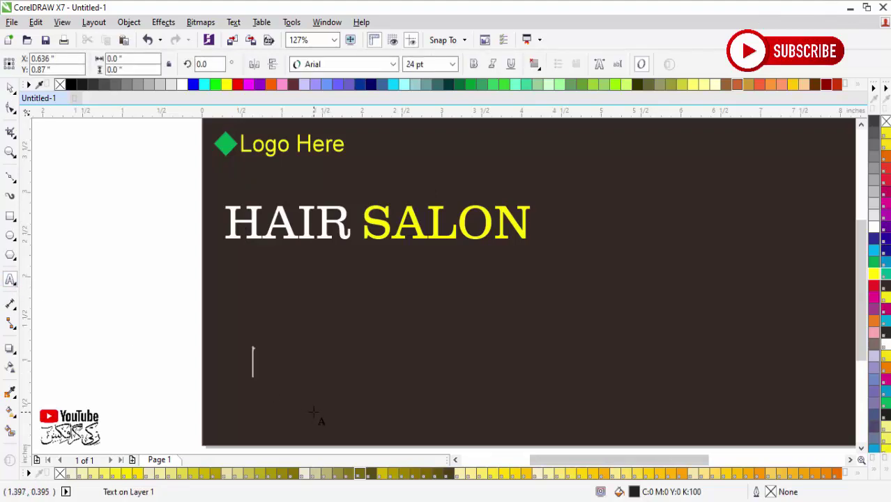
text(pla 50% of)
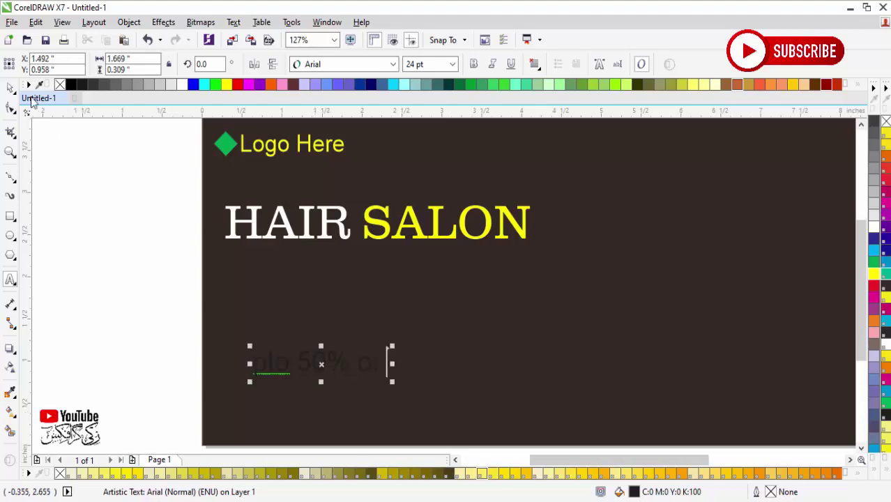
click(10, 86)
Set the discount text in ClarendonTLig and change it to Title Case
click(325, 65)
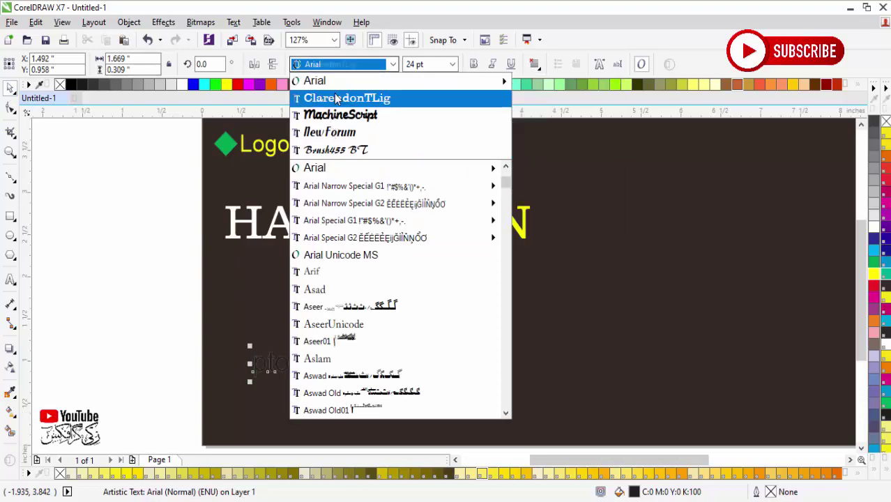
click(334, 94)
key(shift+F3)
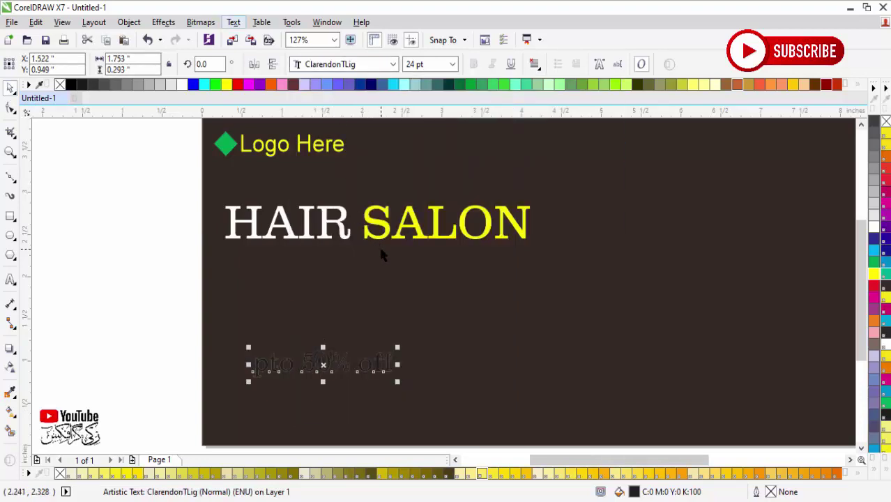
click(388, 262)
click(385, 303)
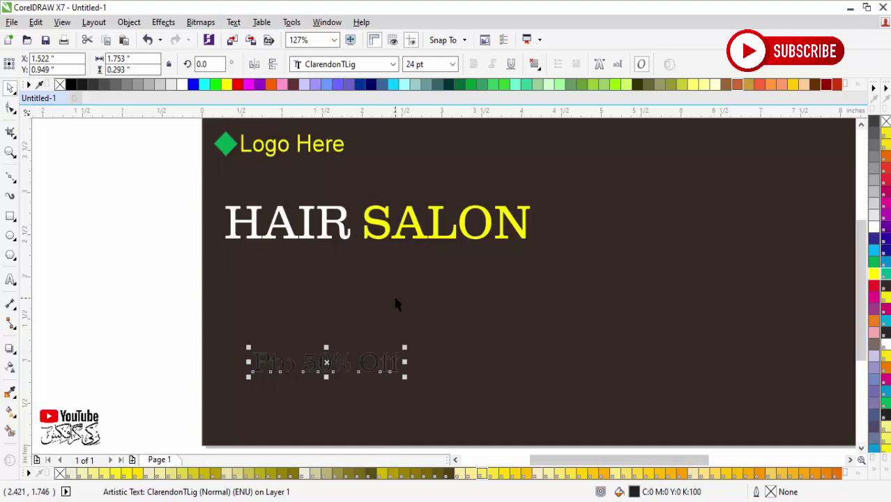
Convert the discount text to UPPERCASE and enlarge it to about 29 pt in orange
key(alt+x)
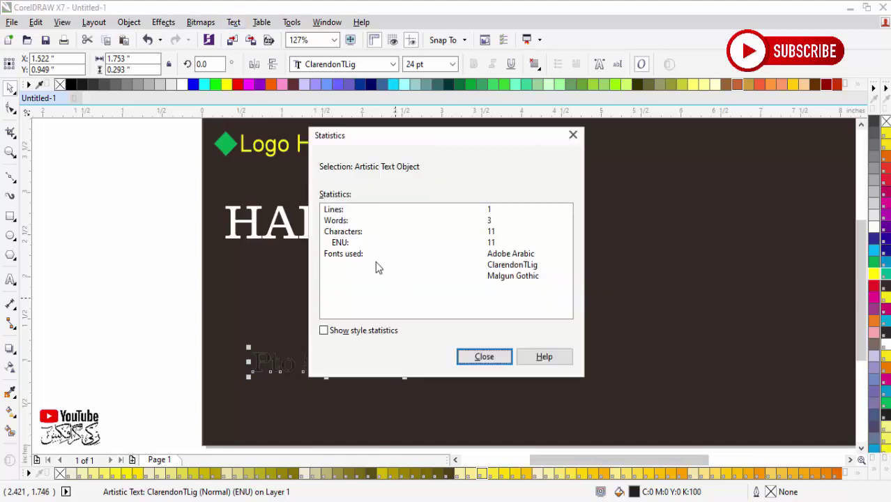
click(498, 362)
key(shift+F3)
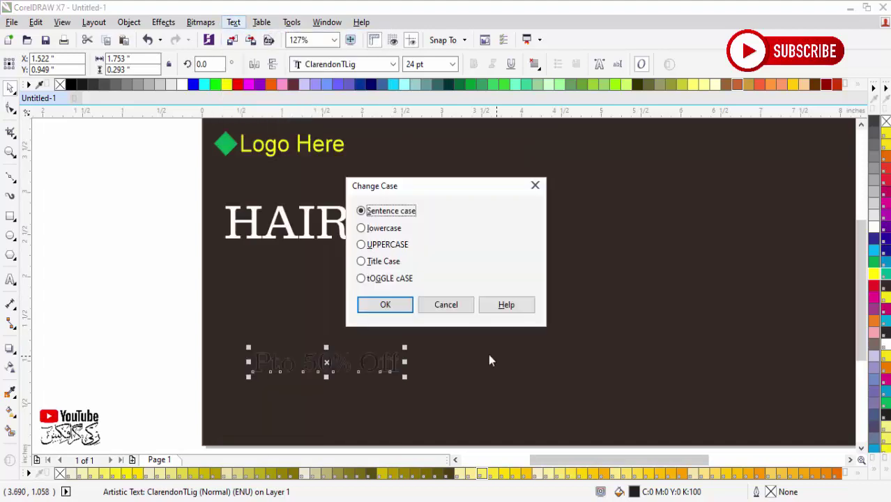
click(386, 263)
click(387, 245)
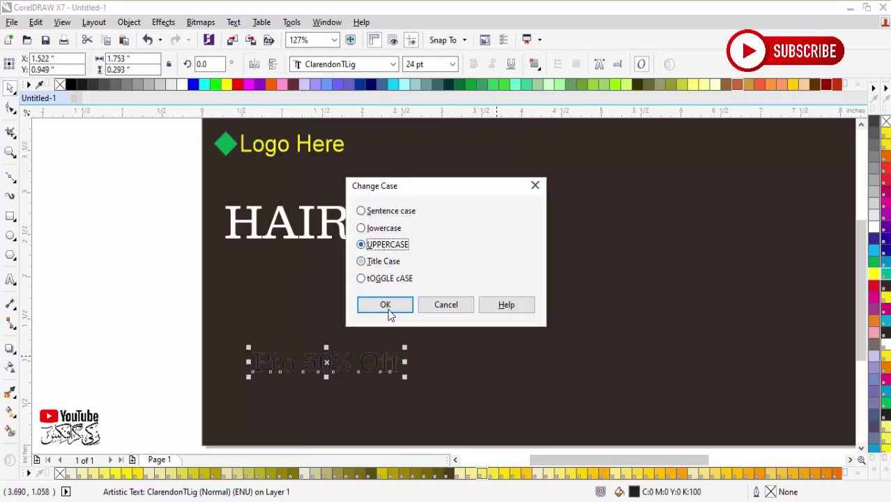
click(385, 305)
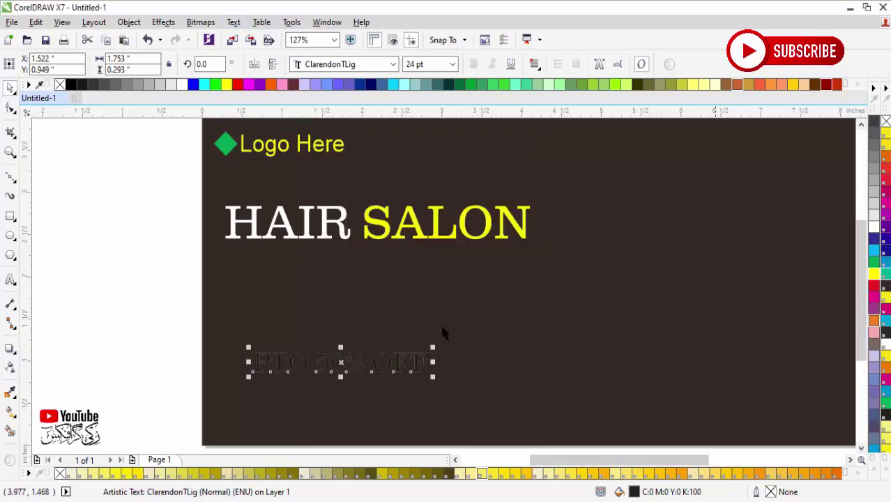
drag(442, 346, 470, 339)
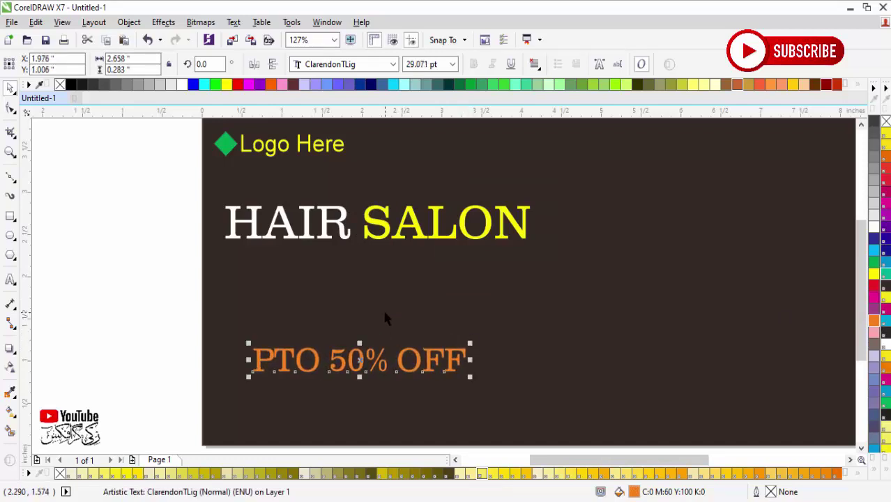
Duplicate the HAIR SALON headline directly below itself and replace the copy's wording with "stylish hair cutting"
drag(348, 240, 354, 286)
right_click(354, 286)
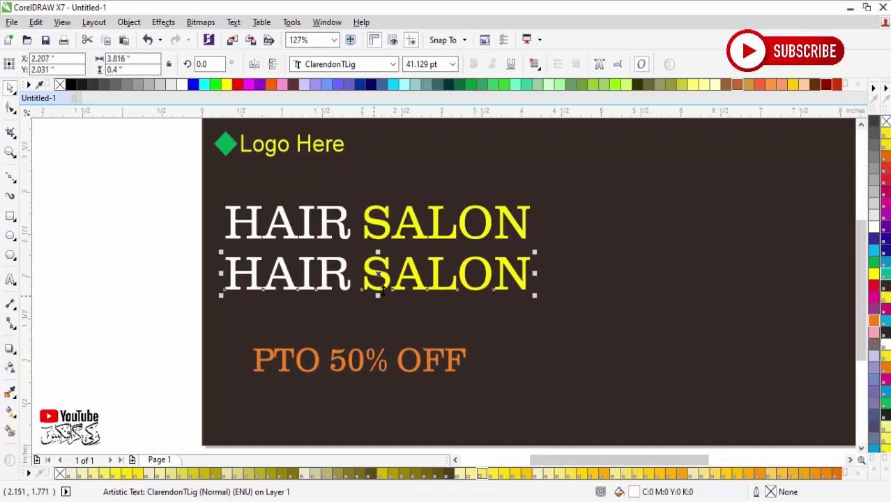
key(F8)
key(ctrl+a)
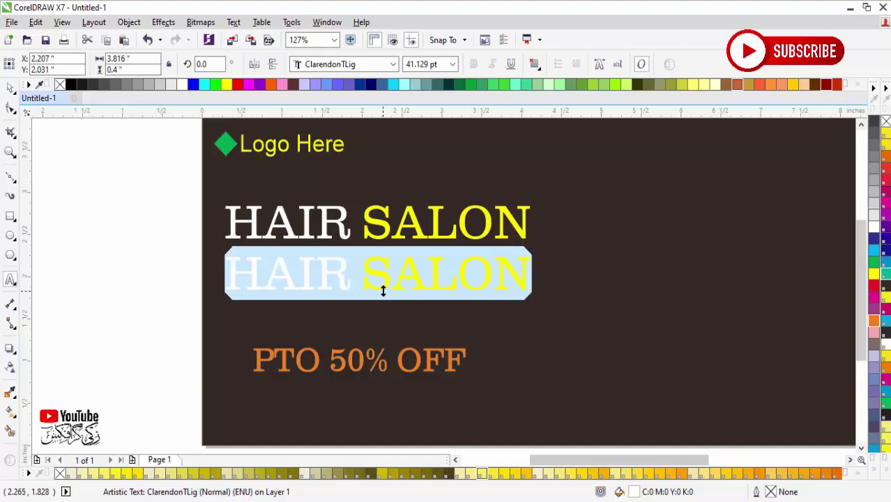
text(sty)
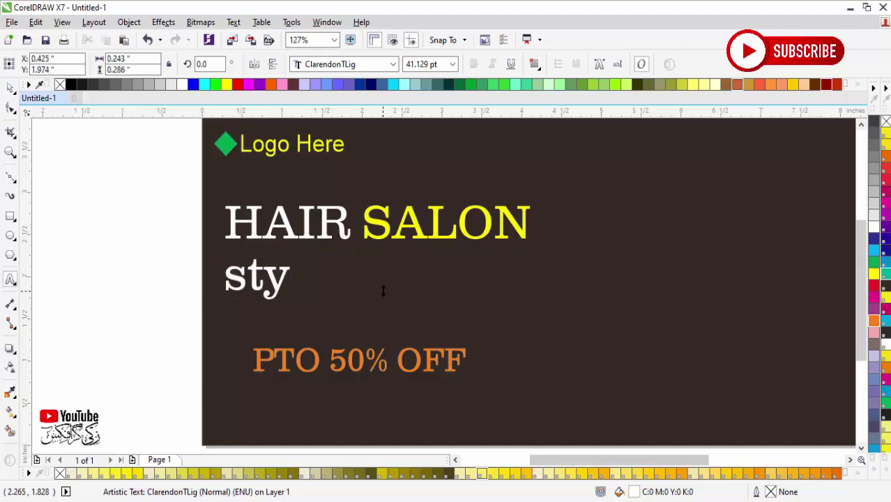
text(lish ha)
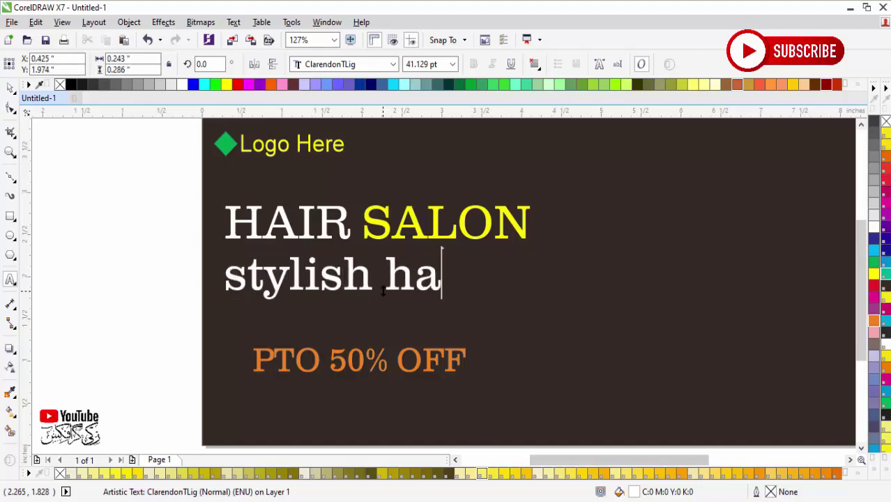
text(ir cutting)
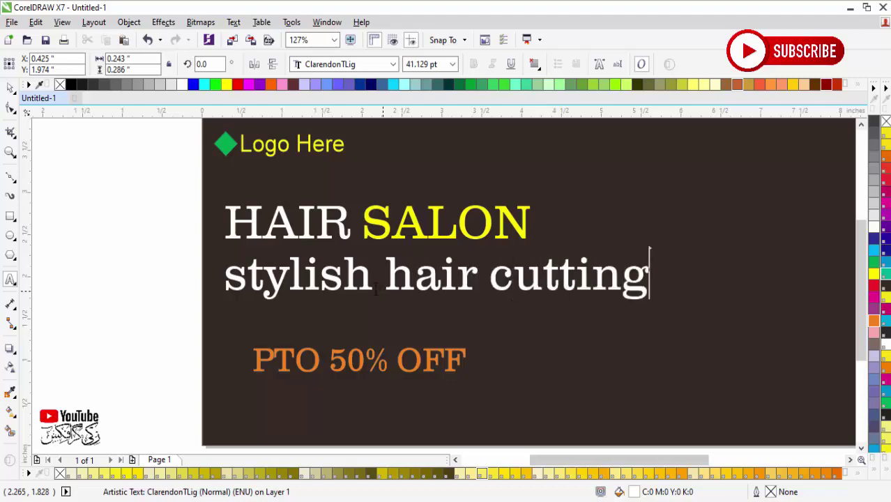
Change the "stylish hair cutting" tagline to Title Case
click(10, 89)
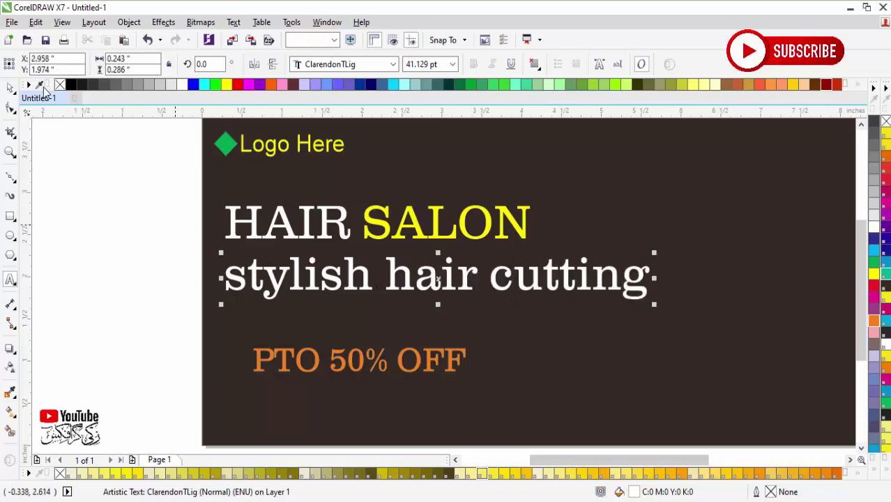
key(alt+t)
key(g)
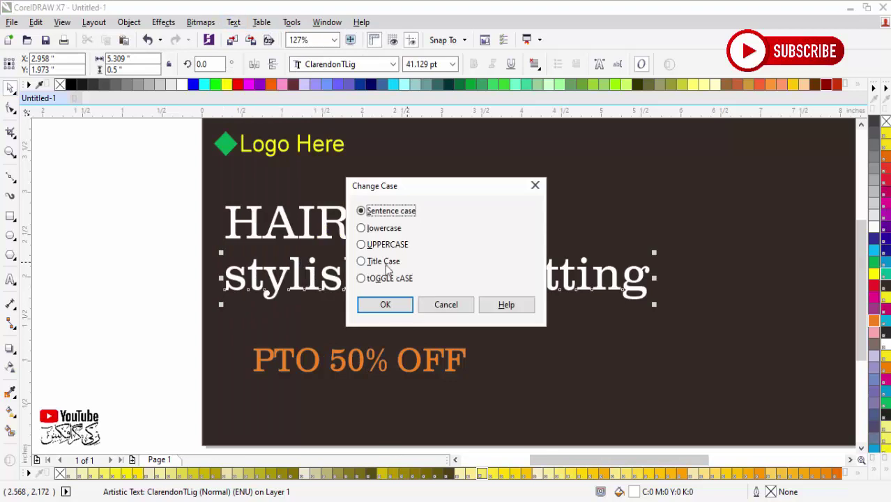
click(373, 259)
click(386, 305)
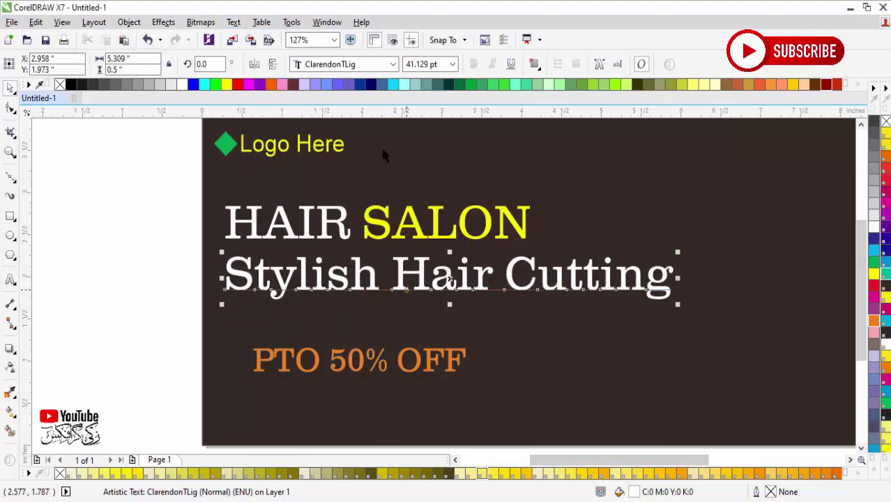
Set the tagline in the Brush455 BT font and reduce its size to 24 pt
click(352, 66)
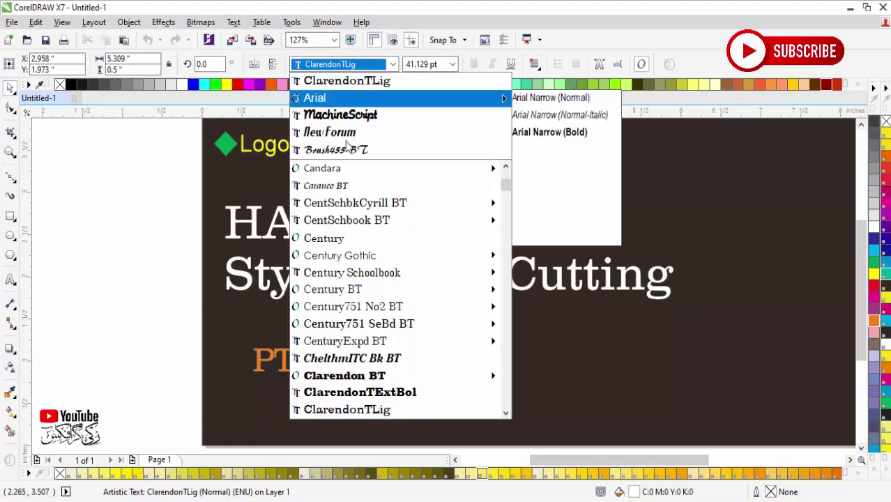
click(346, 149)
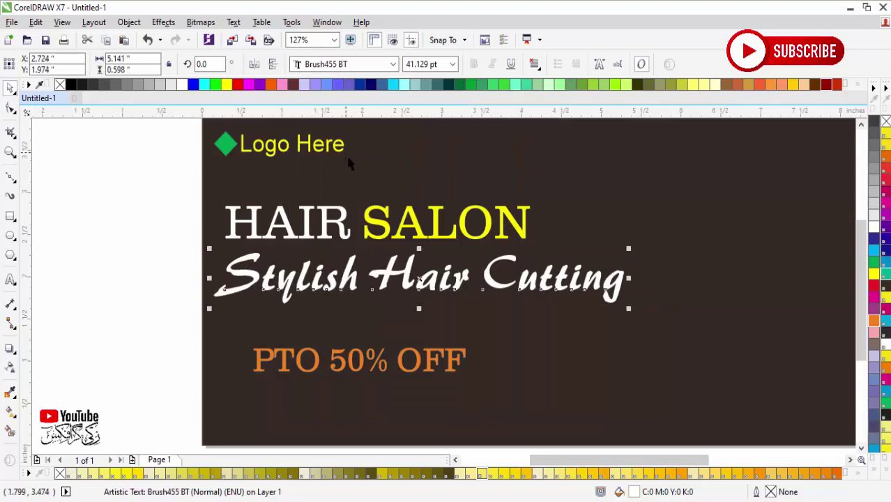
key(ctrl+KP_4)
key(ctrl+KP_4)
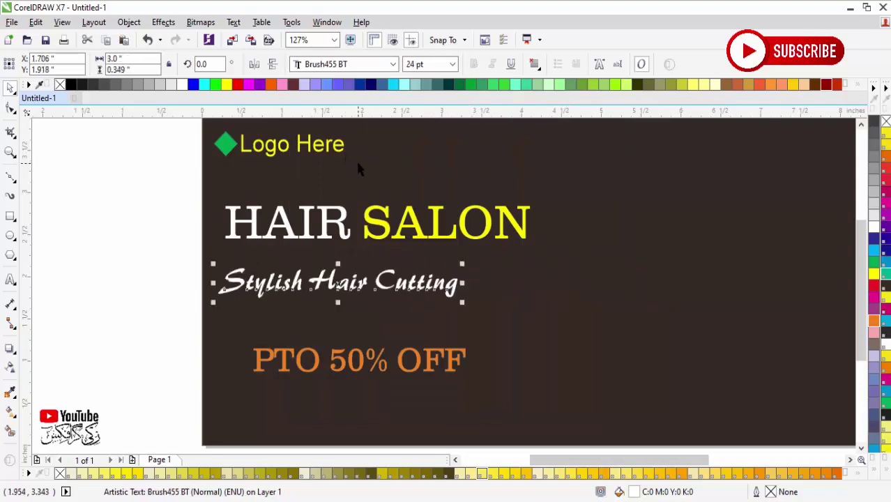
Enlarge the tagline to about 31 pt so it spans the headline's width, and color it orange
key(F2)
drag(217, 198, 561, 333)
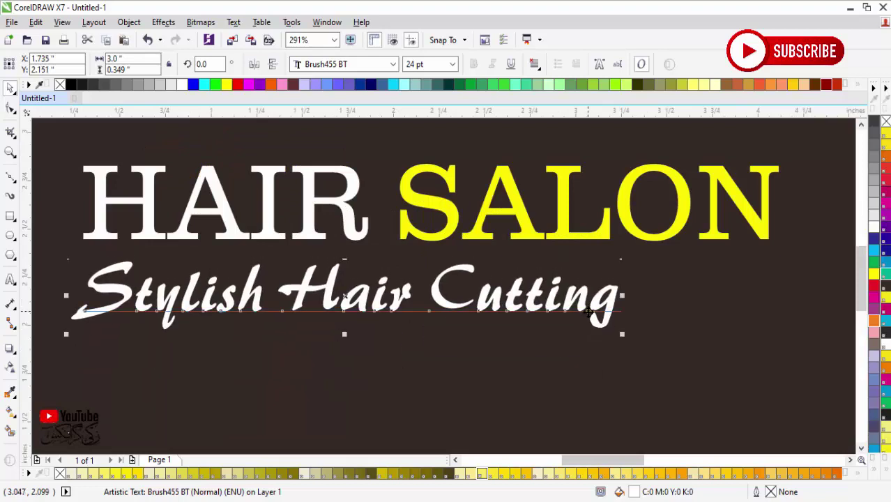
drag(623, 336, 689, 362)
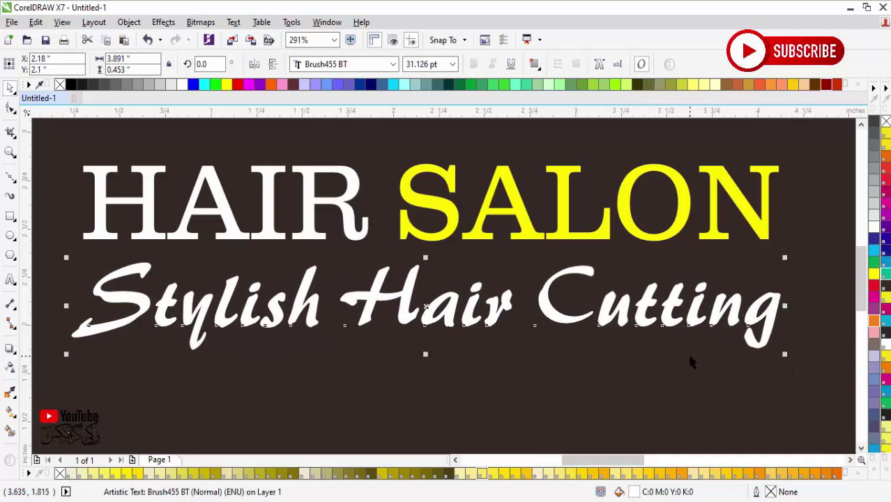
click(875, 321)
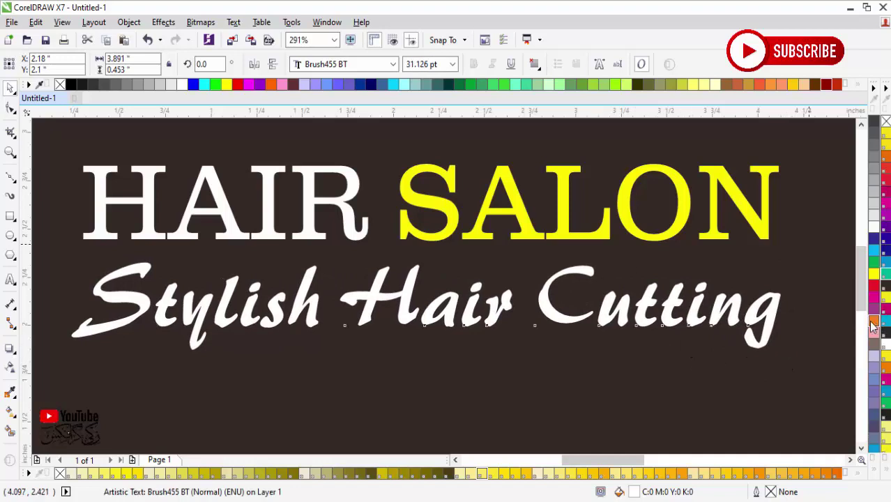
Import the desktop file 55 into the drawing, placing it across the banner's left edge below the headline
scroll(699, 325, down, 1)
scroll(567, 359, down, 2)
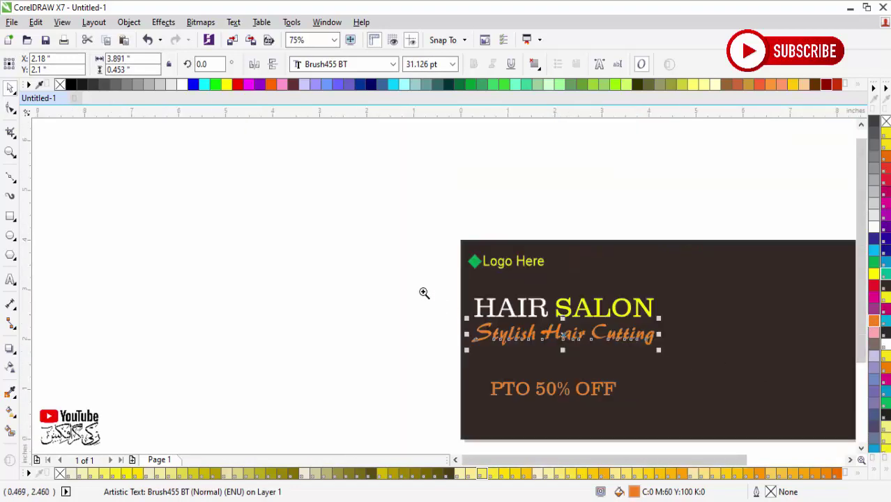
drag(424, 292, 678, 419)
click(849, 6)
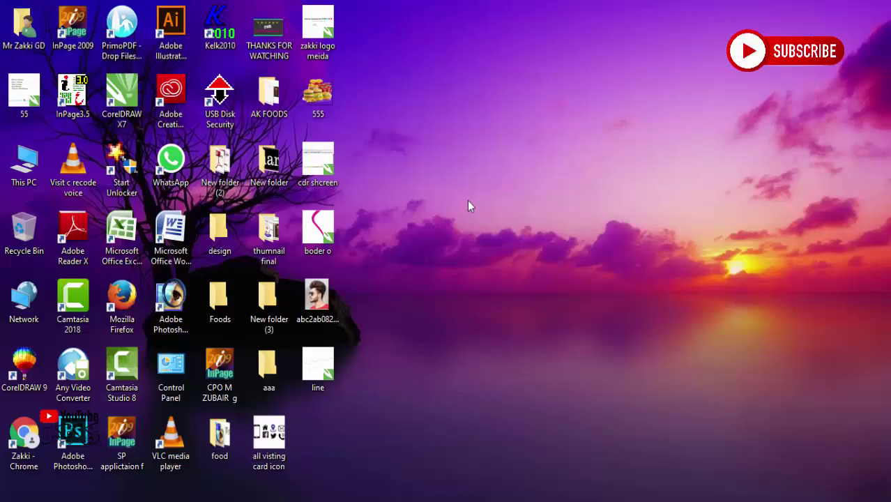
drag(318, 161, 391, 227)
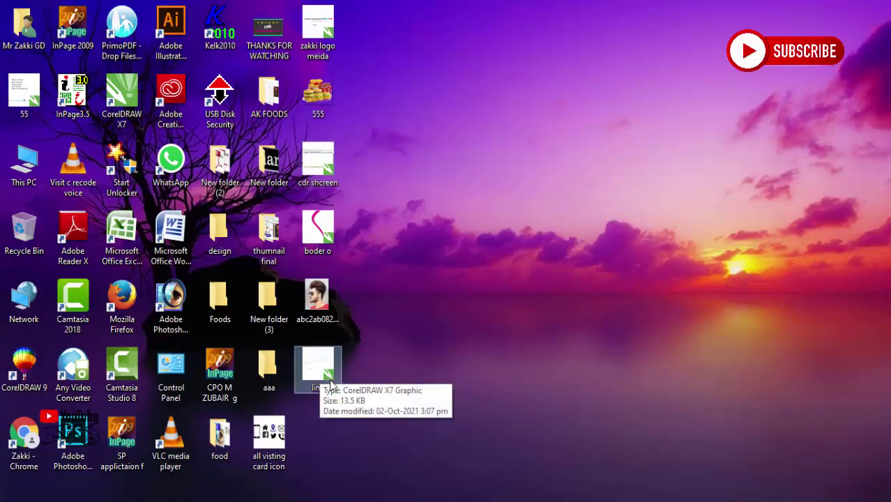
double_click(23, 94)
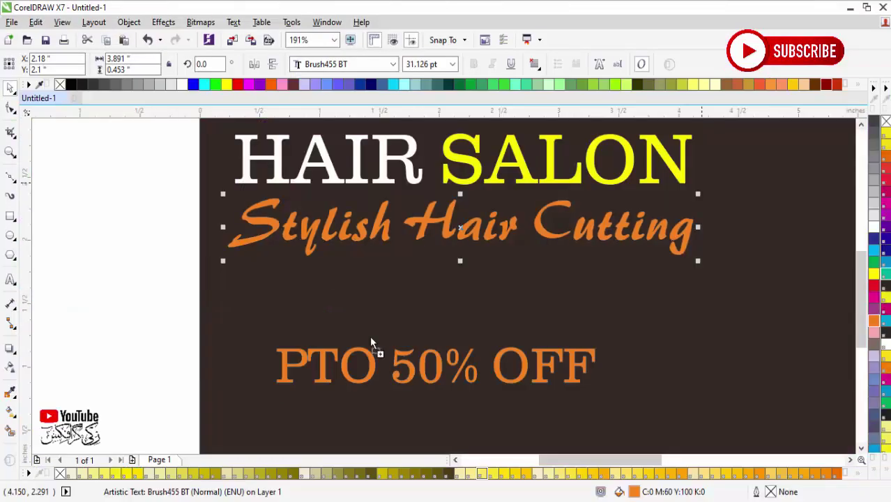
drag(371, 342, 199, 279)
scroll(323, 311, down, 3)
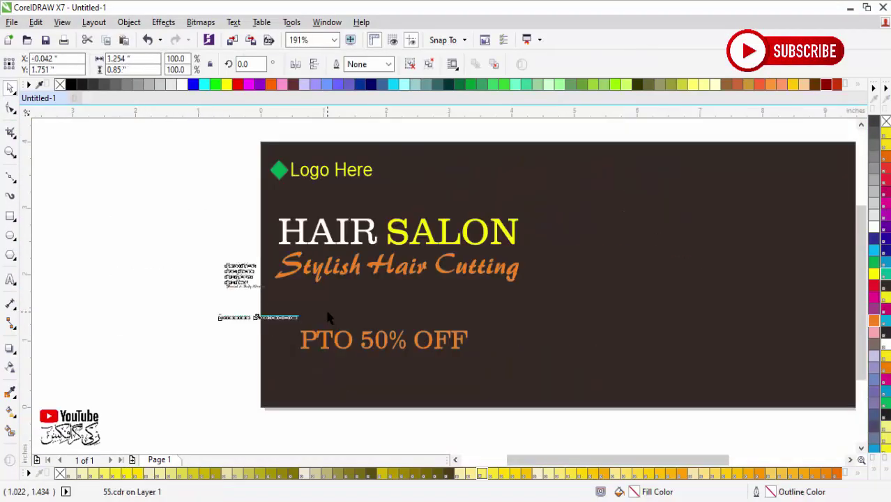
Move the discount text down and right near the banner's bottom edge, and correct its first word to "upTO"
drag(165, 235, 591, 422)
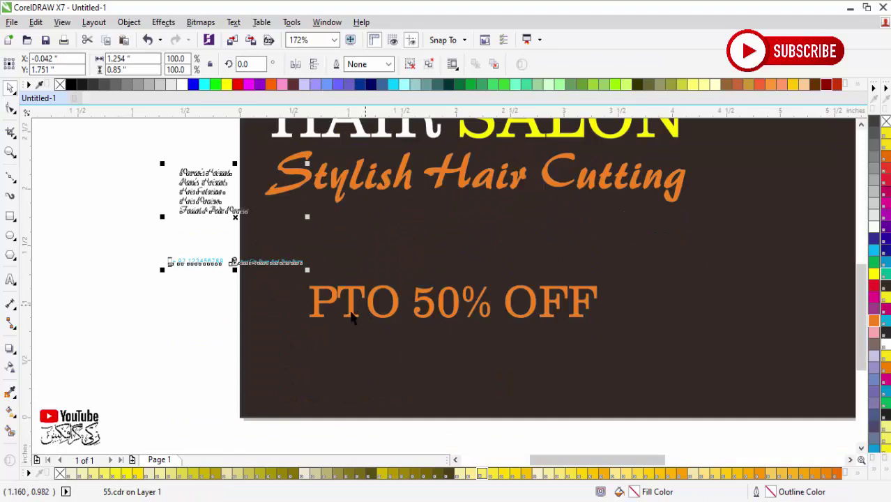
drag(352, 317, 527, 372)
key(F8)
click(516, 355)
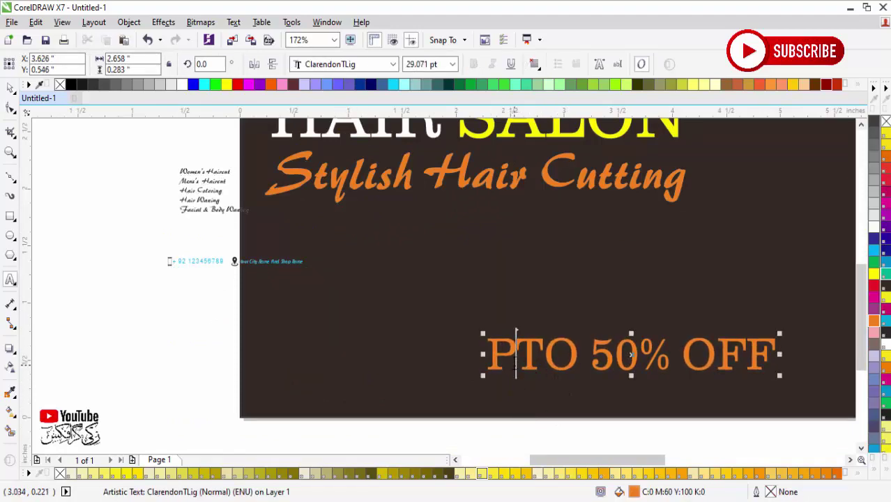
key(BackSpace)
text(up)
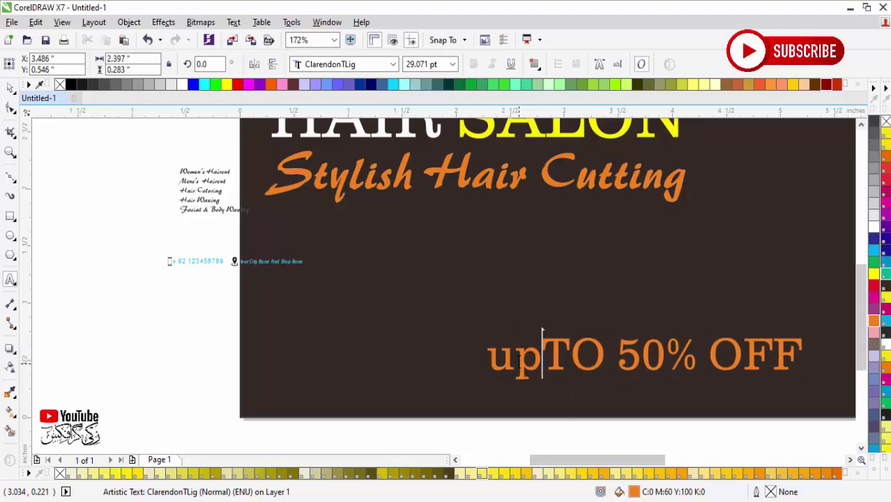
click(10, 89)
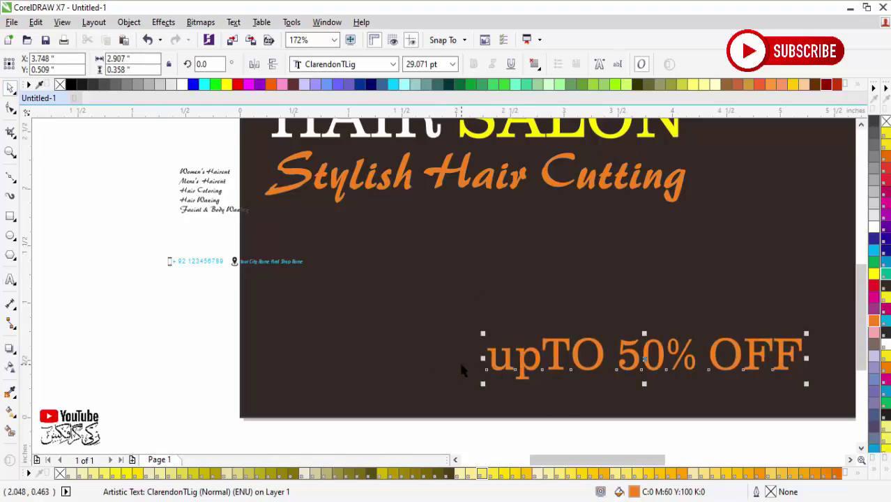
Change the corrected "upTO 50% OFF" text to UPPERCASE
key(alt+x)
key(Escape)
key(shift+F3)
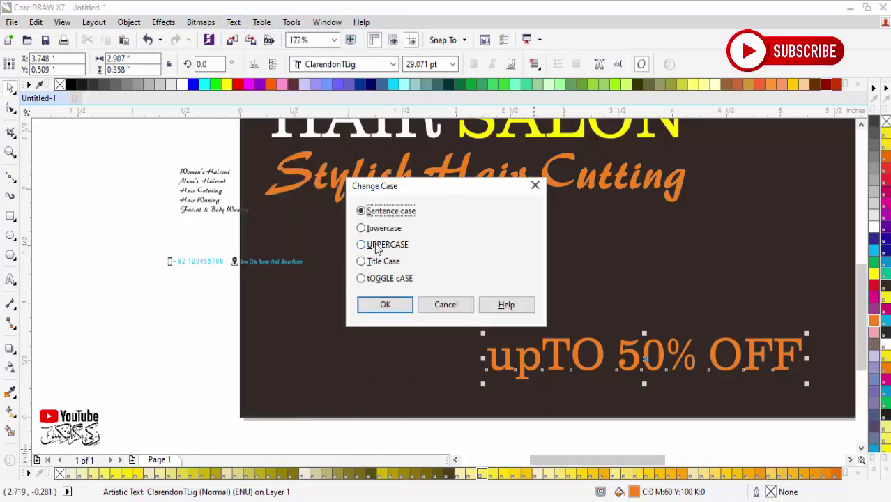
click(376, 244)
click(384, 304)
Ungroup the imported artwork and move its phone and address line down beside the banner's lower-left corner
click(278, 262)
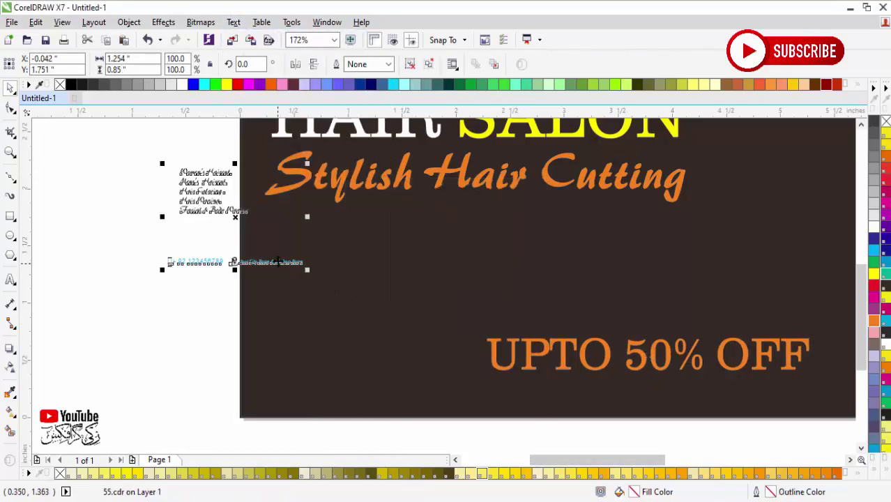
click(410, 65)
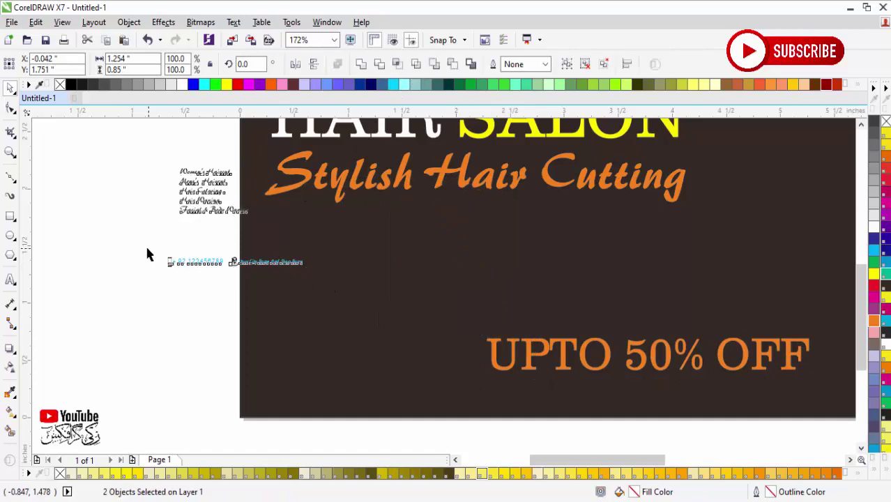
drag(131, 247, 335, 299)
drag(235, 263, 210, 371)
Move the imported services list about 0.25 inch down, beside the banner's left edge
drag(133, 153, 474, 291)
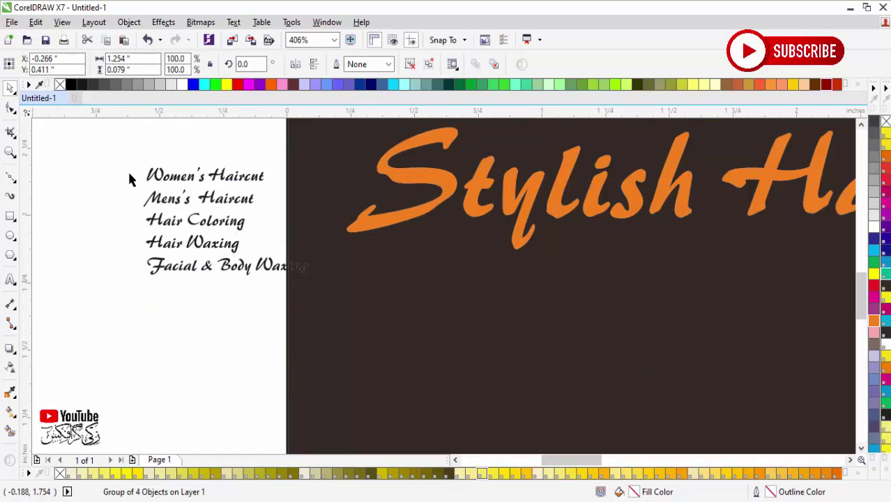
drag(114, 153, 328, 292)
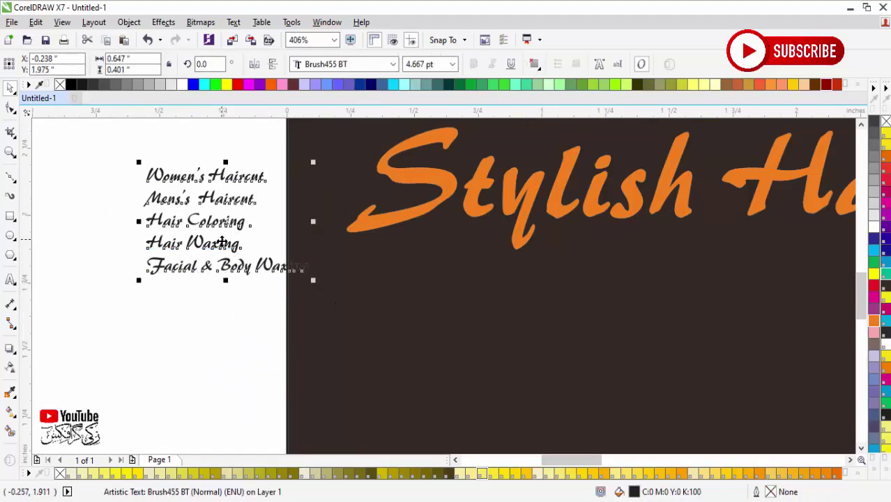
click(223, 199)
drag(220, 203, 223, 269)
Join the "Mens's Haircut" line of the services list onto the end of the "Women's Haircut" line
key(F8)
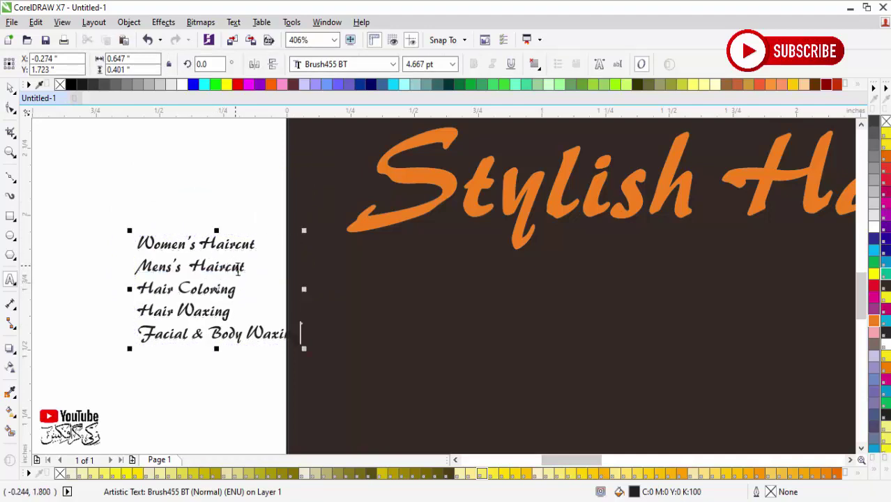
click(138, 266)
key(BackSpace)
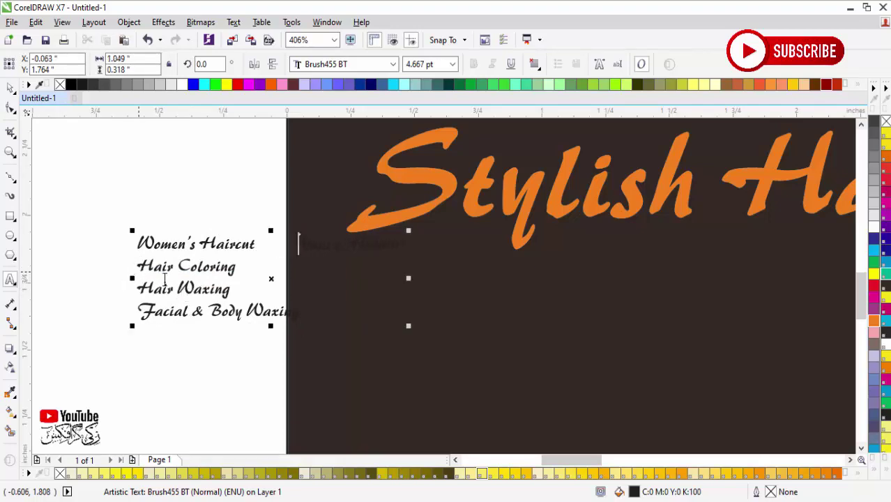
Join the "Hair Waxing" line of the services list onto the end of the "Hair Coloring" line, spaced as a second column
click(141, 294)
key(BackSpace)
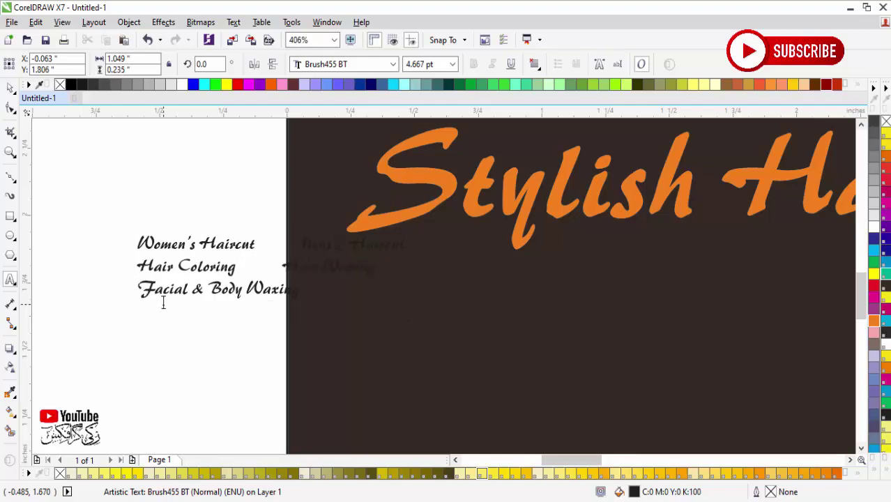
click(162, 288)
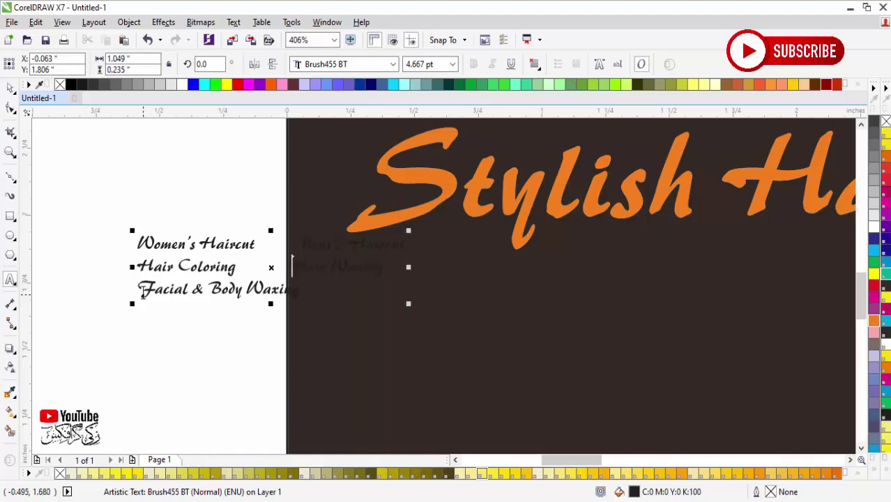
Enlarge the services list to about 2.88 inches wide and move it onto the banner below the "Stylish Hair Cutting" tagline
click(10, 88)
scroll(267, 279, down, 1)
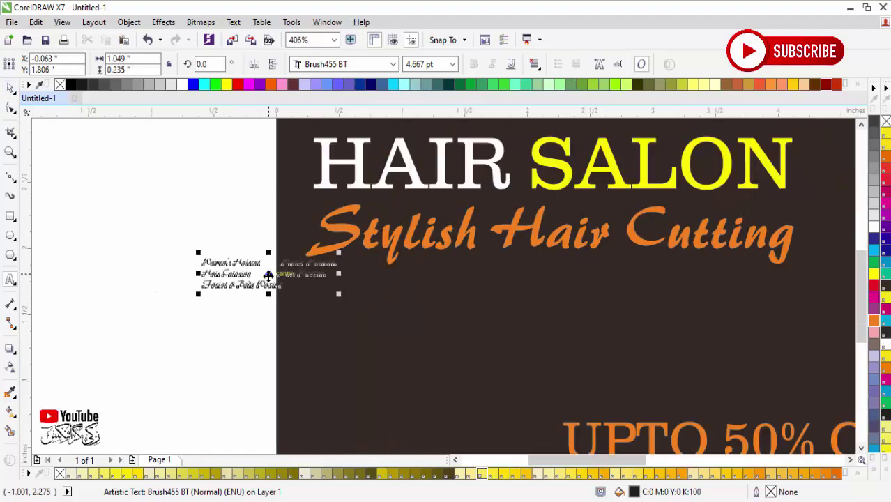
drag(338, 294, 569, 374)
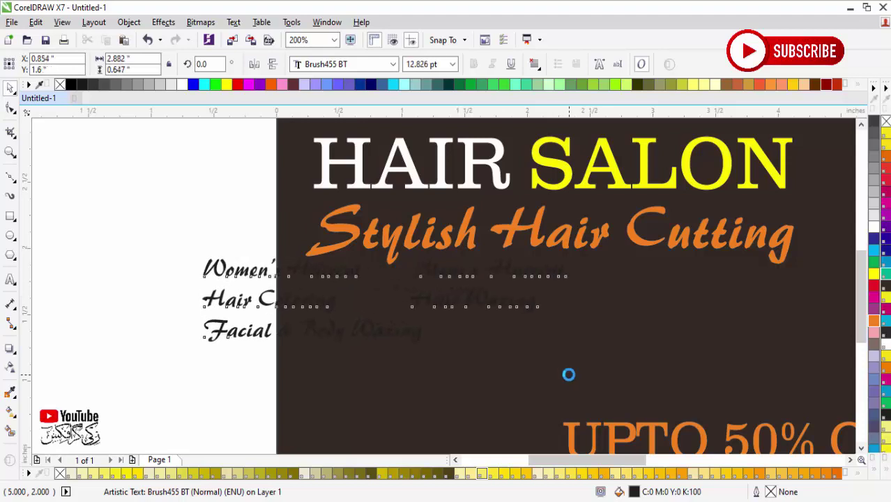
drag(481, 307, 631, 335)
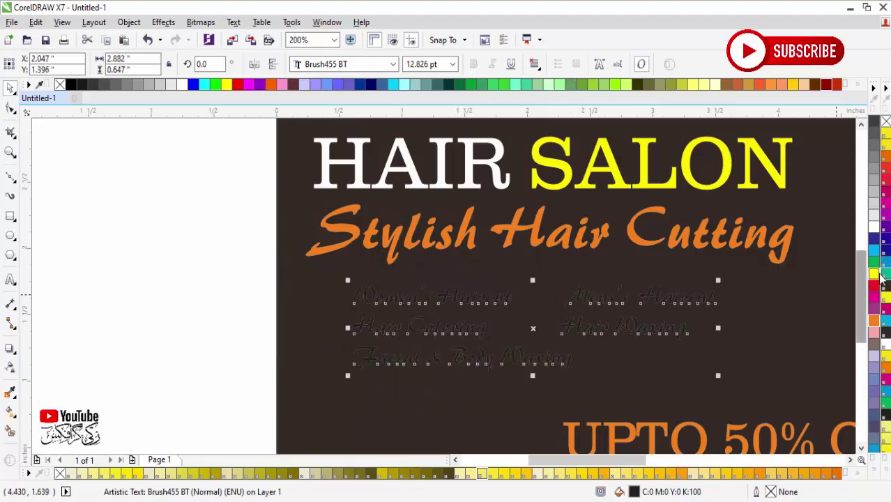
Fill the services list with white and enlarge it to about 3.64 inches wide, lined up under the tagline
click(874, 237)
scroll(615, 333, down, 2)
scroll(705, 288, up, 1)
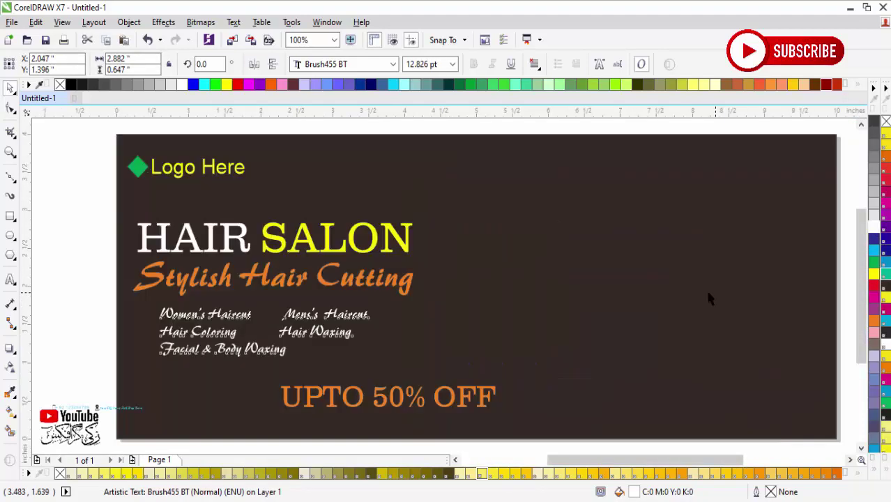
scroll(459, 343, up, 2)
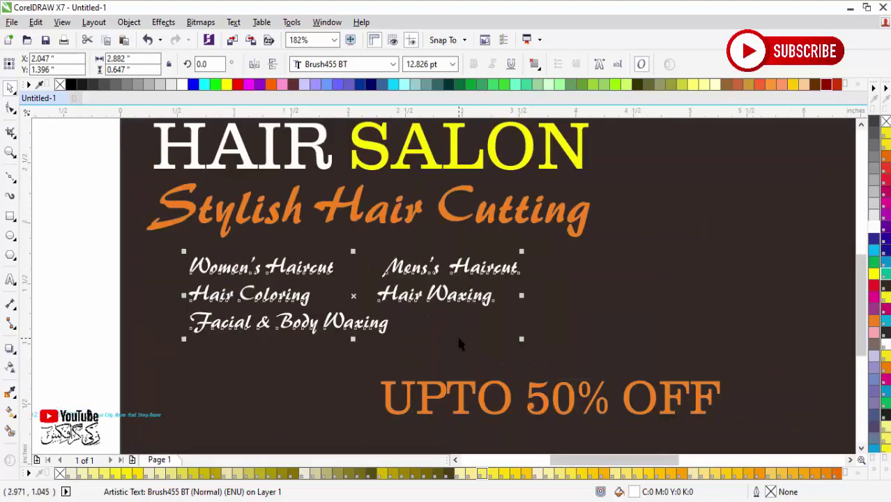
drag(522, 341, 567, 350)
drag(499, 267, 507, 271)
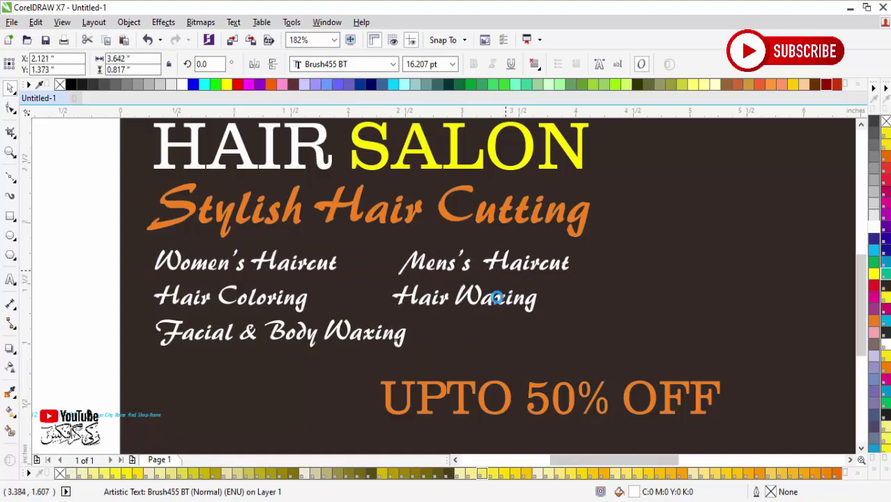
Move the "UPTO 50% OFF" text up into the space above the word "SALON"
click(467, 413)
drag(467, 413, 611, 351)
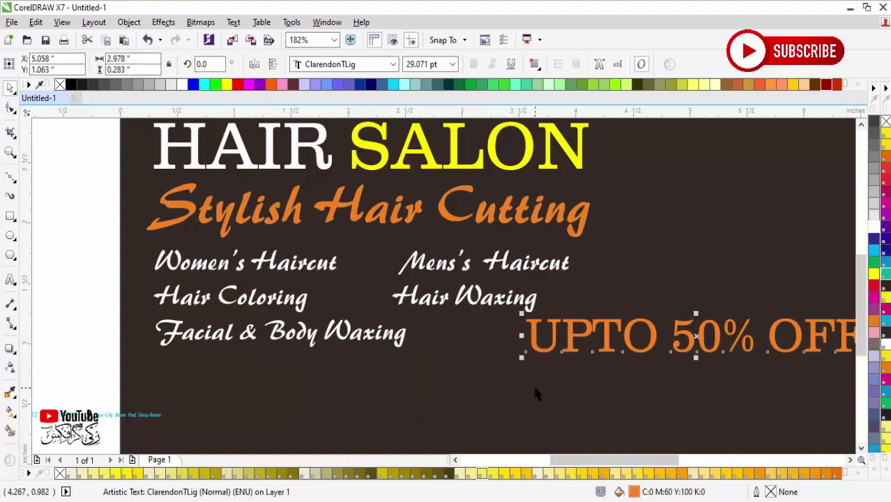
scroll(535, 394, down, 3)
drag(284, 169, 780, 408)
drag(591, 388, 449, 187)
drag(614, 140, 214, 279)
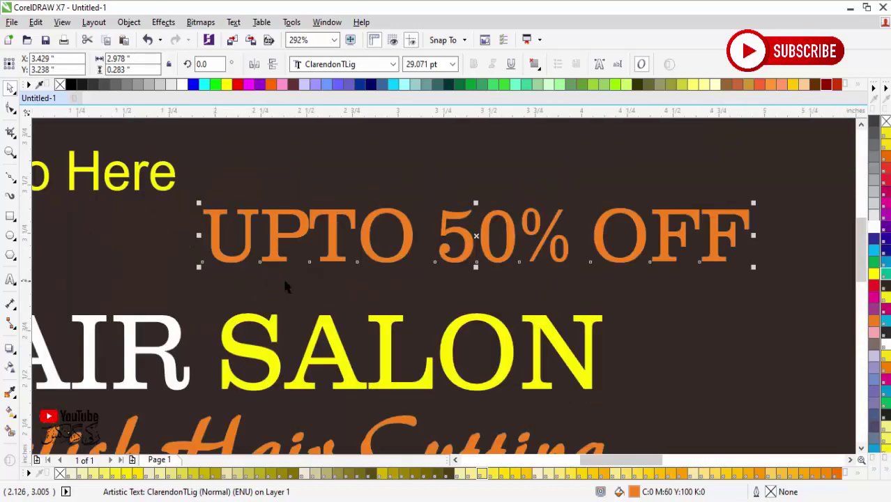
Shrink the "UPTO 50% OFF" text to about 2 inches wide and position it just above the word "SALON"
scroll(570, 244, down, 2)
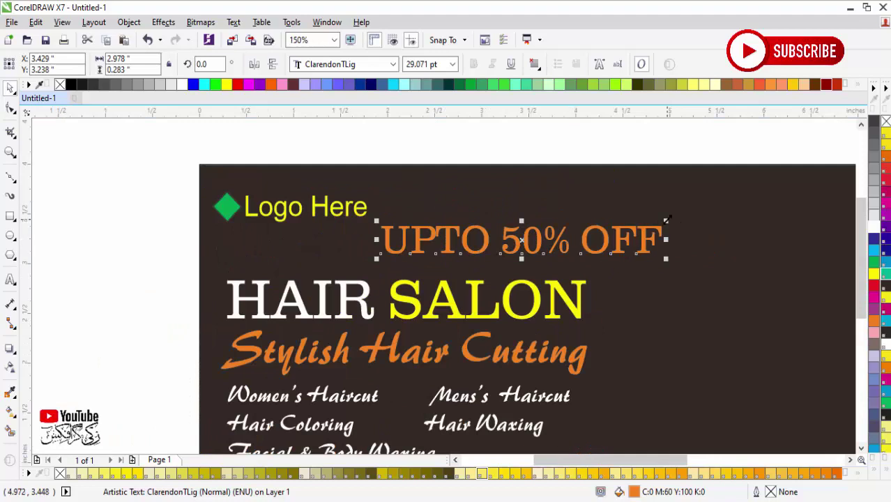
drag(667, 220, 575, 230)
drag(332, 200, 637, 338)
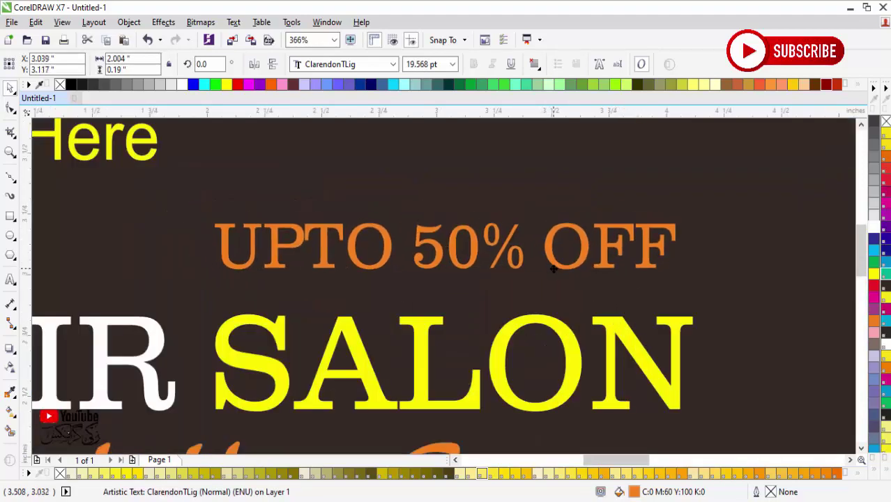
click(554, 266)
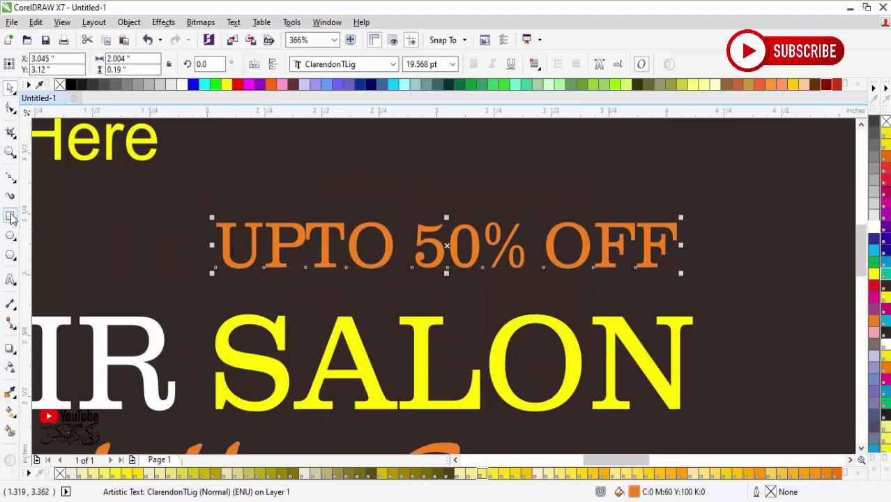
Draw a white-filled rectangle about 2.24 by 0.43 inches around the discount text, with corners rounded to about 0.1 inch
mouse_move(191, 191)
mouse_down()
mouse_move(442, 258)
mouse_move(704, 295)
mouse_up()
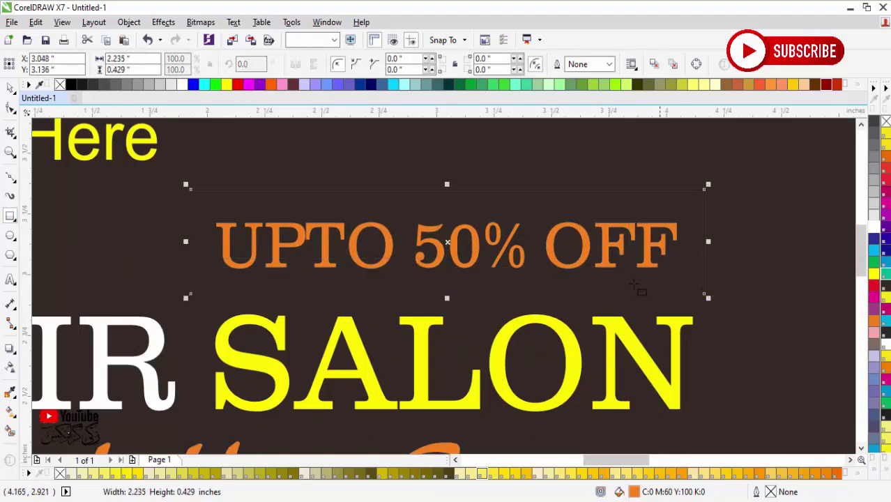
click(10, 109)
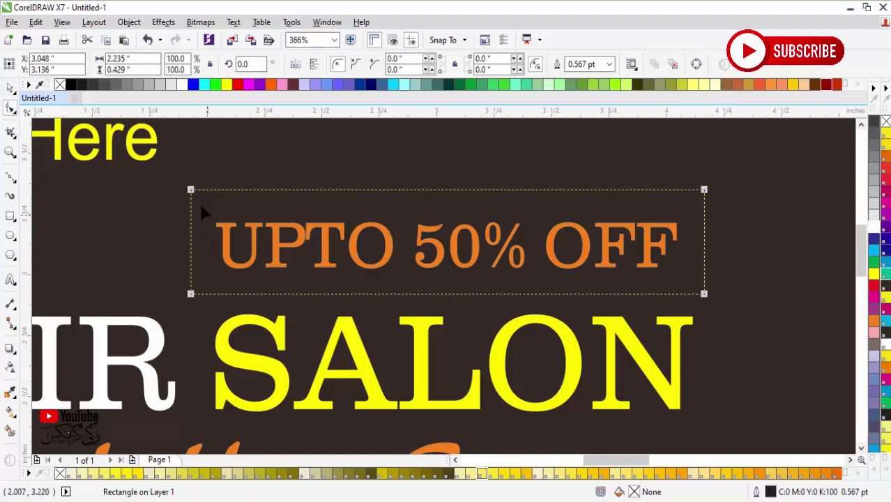
drag(198, 193, 224, 191)
key(space)
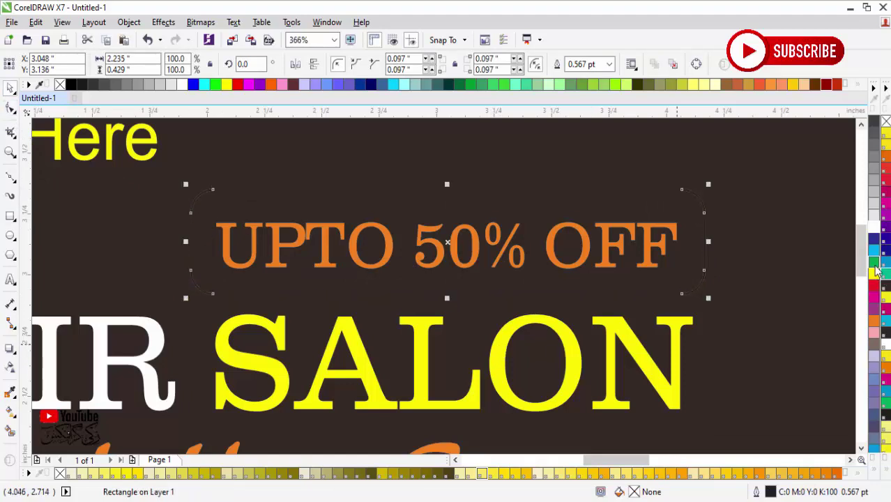
click(875, 225)
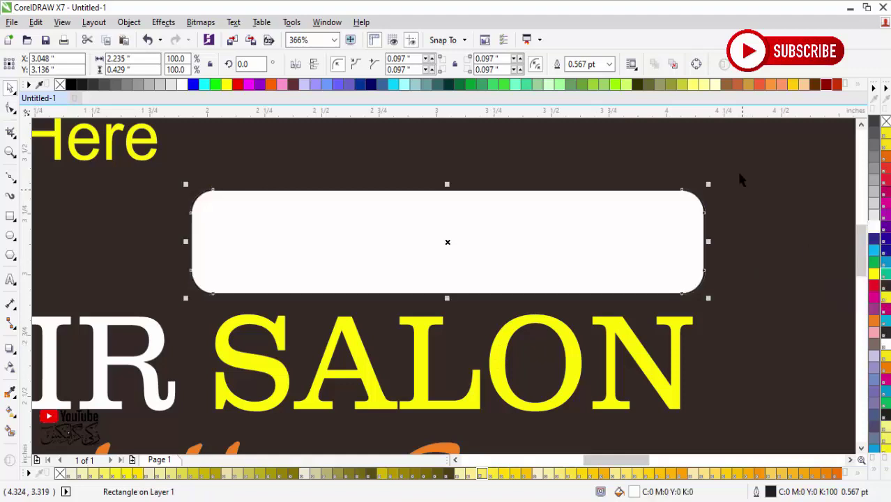
Bring the "UPTO 50% OFF" text in front of the white rounded rectangle and centre it on the rectangle
drag(741, 166, 233, 304)
key(shift+Page_Up)
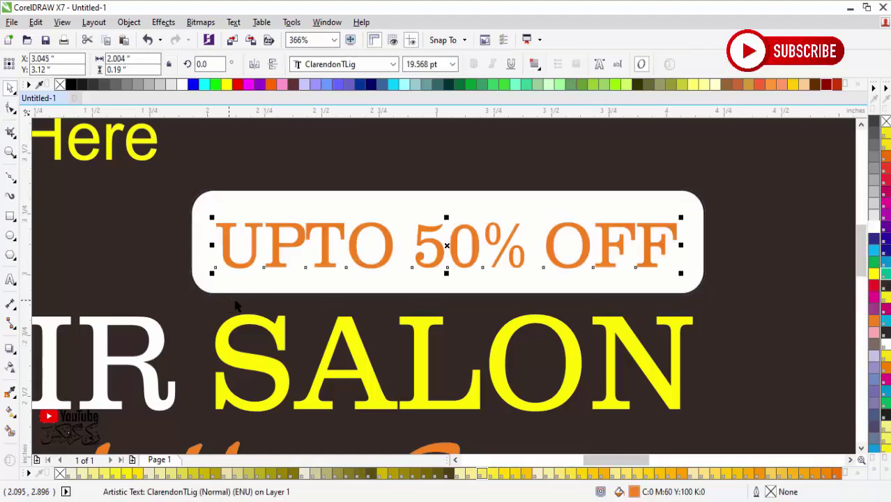
shift+click(581, 208)
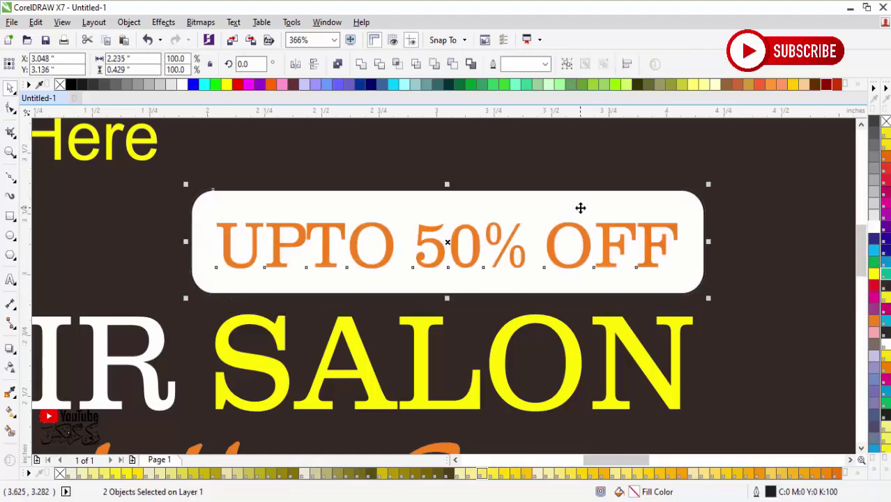
click(666, 247)
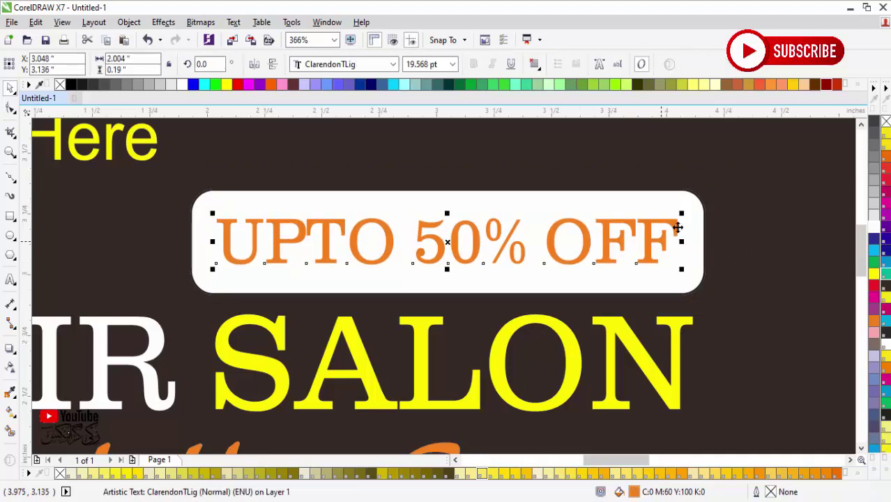
Enlarge the "UPTO 50% OFF" text to about 2.13 inches wide within its white rectangle
drag(680, 215, 694, 207)
scroll(631, 373, down, 2)
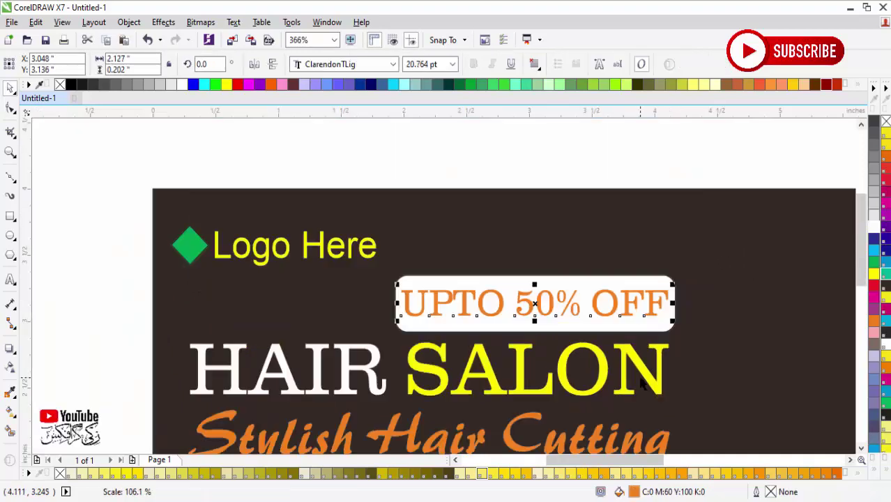
scroll(626, 374, down, 2)
scroll(604, 353, up, 1)
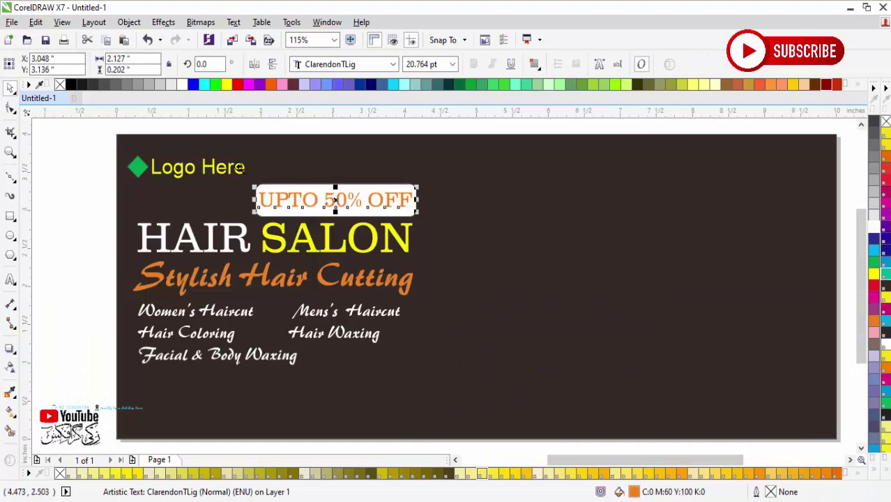
Scale the discount text and its rectangle together to about 1.55 inches wide, placed above the end of "SALON"
scroll(299, 203, up, 3)
drag(141, 199, 652, 328)
drag(155, 207, 295, 236)
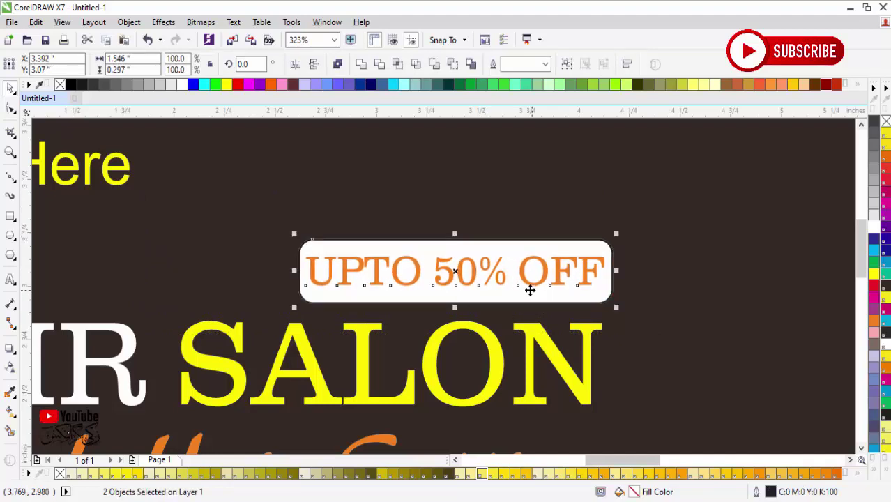
drag(529, 289, 517, 289)
scroll(518, 288, down, 2)
scroll(550, 327, down, 1)
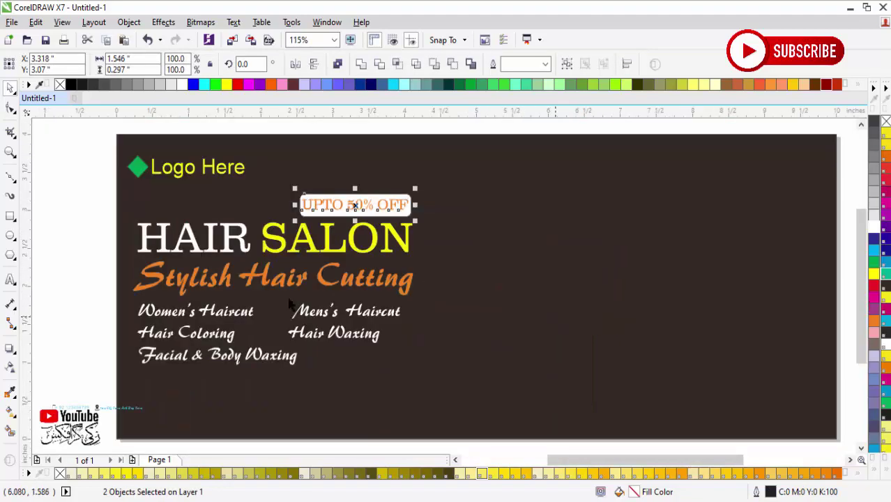
Add the artistic text "book a chair" in the empty area below the "Facial & Body Waxing" line
drag(91, 255, 485, 432)
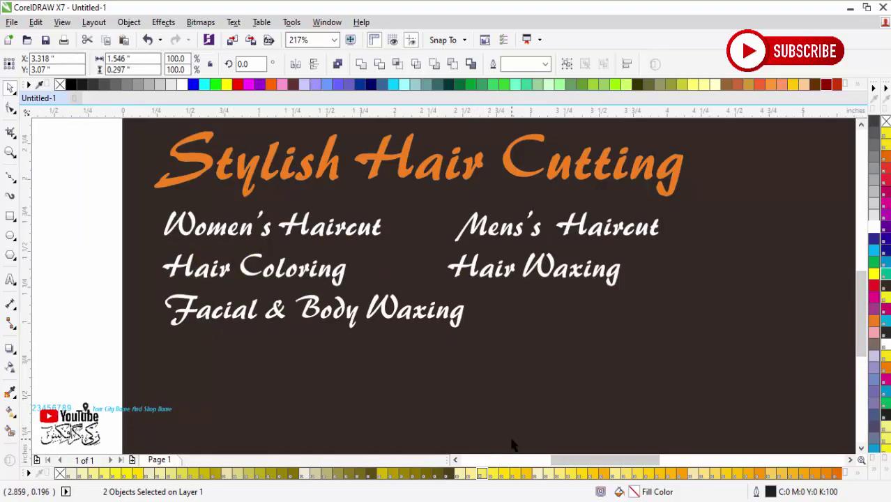
drag(118, 293, 523, 442)
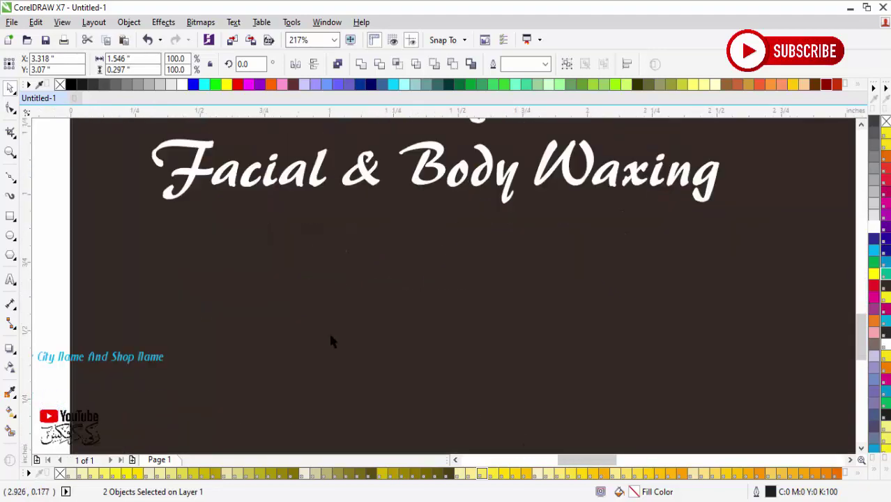
click(9, 281)
click(292, 348)
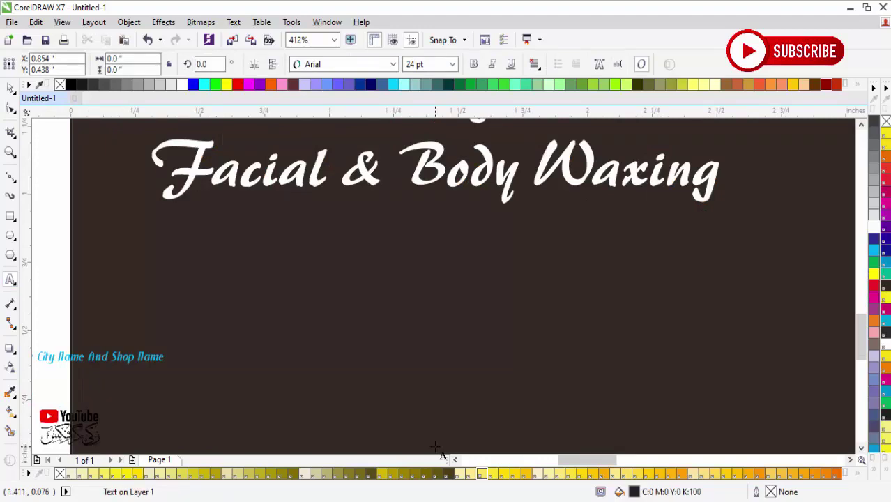
text(b)
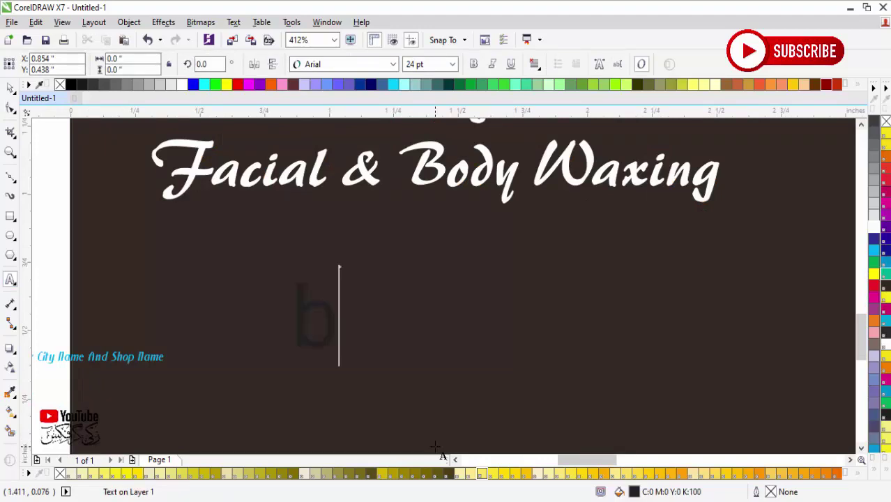
text(ook a chair)
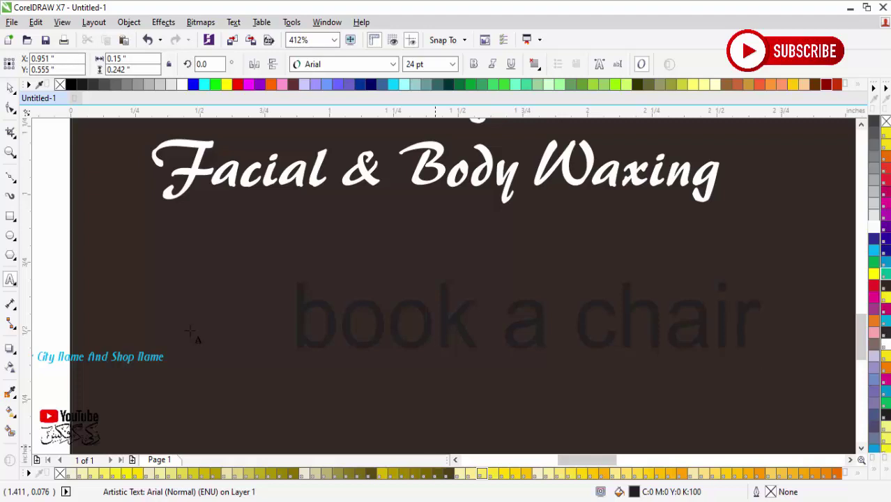
Change the "book a chair" text to Title Case
click(10, 88)
key(alt+x)
key(g)
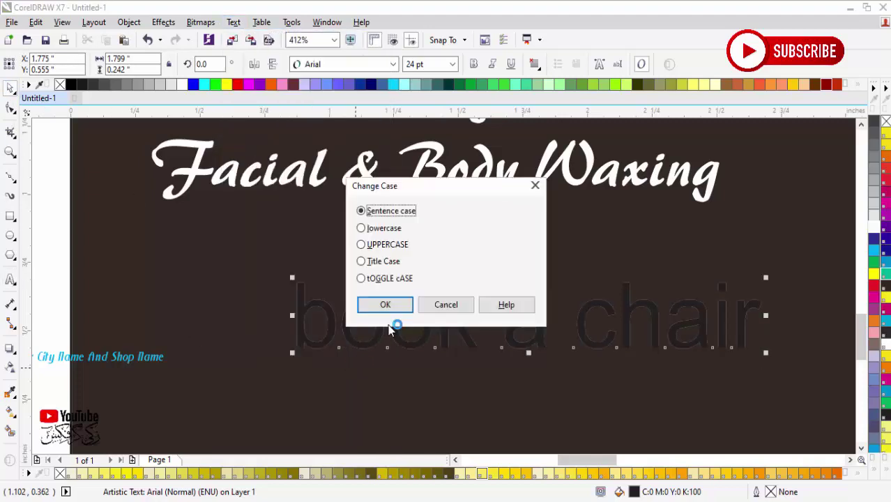
click(383, 261)
click(391, 305)
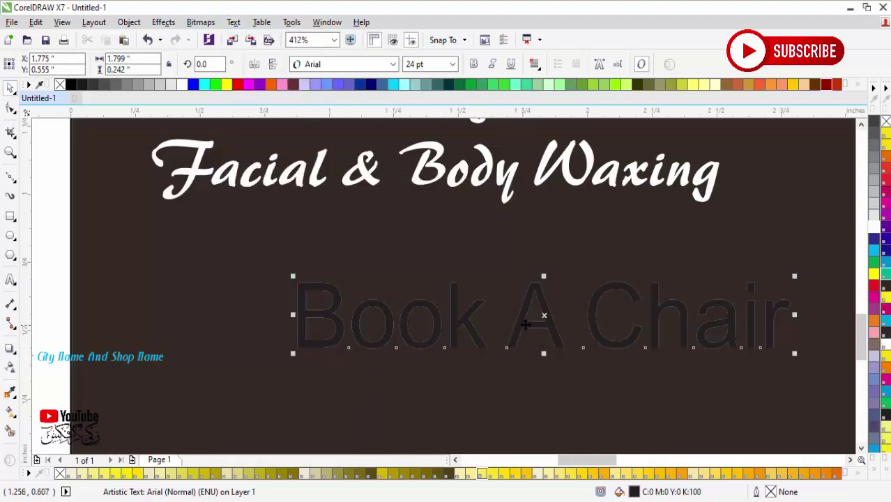
Move the "Book A Chair" text down and draw a button rectangle between it and the services list
drag(525, 323, 428, 408)
click(10, 216)
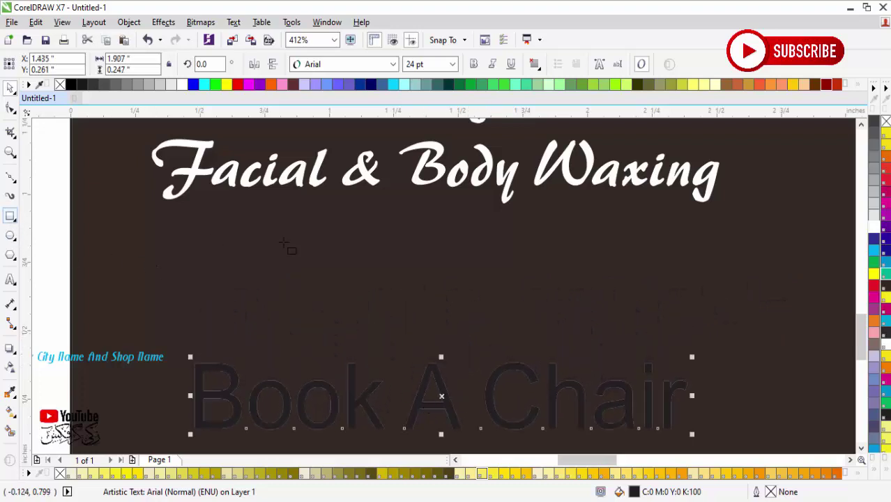
drag(260, 227, 527, 306)
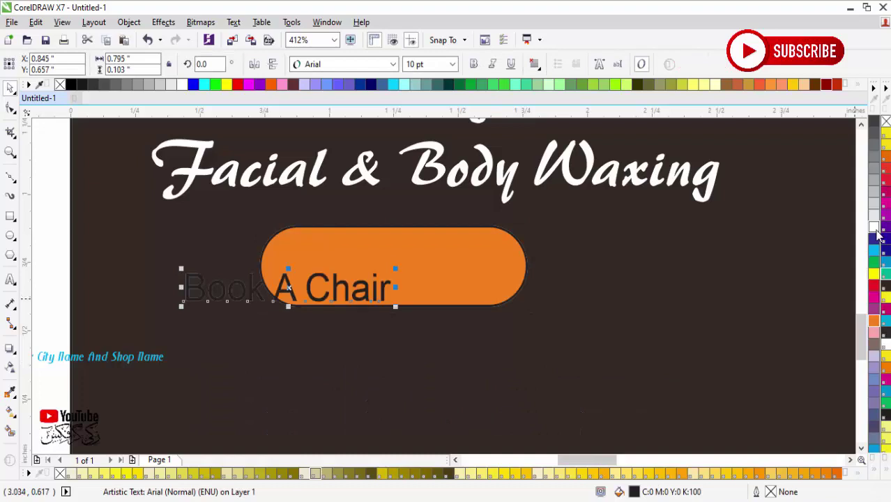
Fill the "Book A Chair" text with white and centre it on the orange rounded button
click(877, 229)
shift+click(499, 274)
key(c)
key(e)
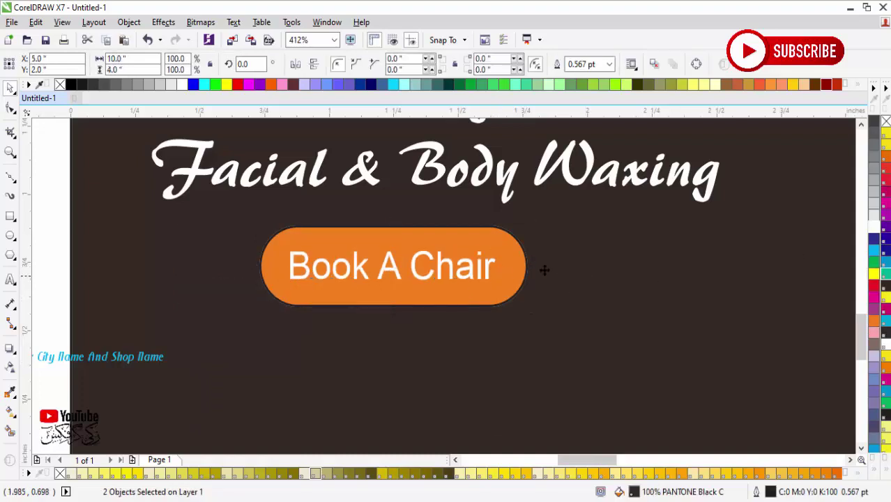
click(324, 280)
scroll(503, 326, up, 2)
click(498, 295)
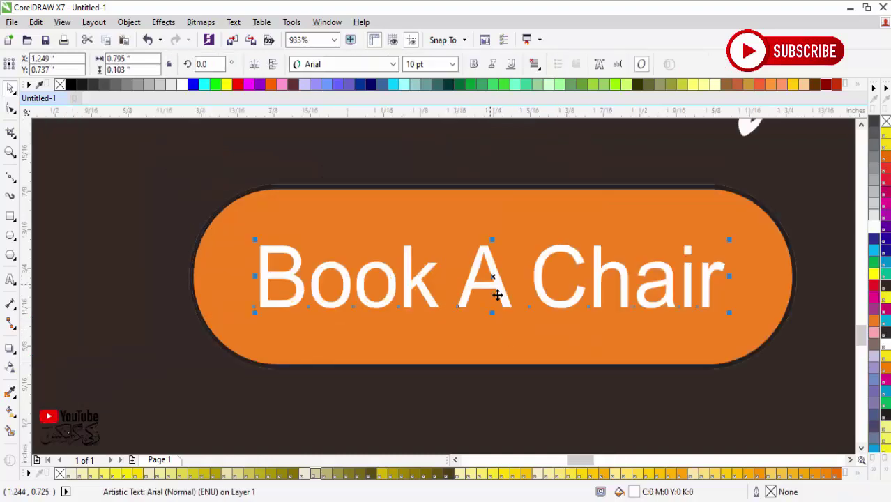
Make the "Book A Chair" text bold, enlarge it to about 10.6 pt, and centre it vertically on the orange button
drag(728, 243, 761, 235)
click(474, 64)
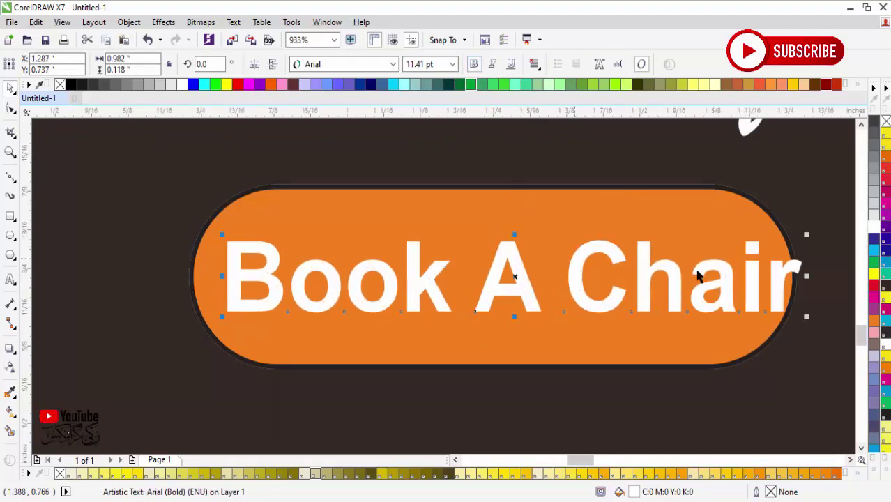
drag(802, 235, 765, 240)
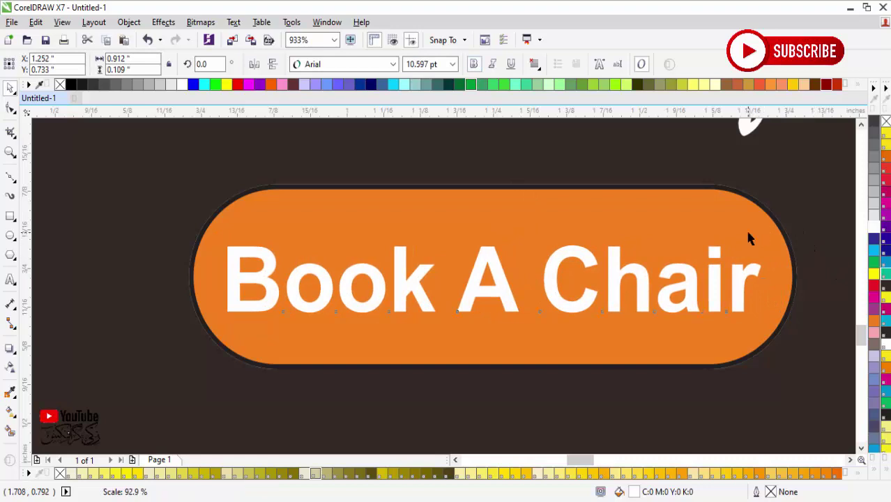
shift+click(744, 236)
key(e)
Move the grouped contact line with phone number and address onto the banner's lower edge, below the "Book A Chair" button
scroll(694, 375, down, 5)
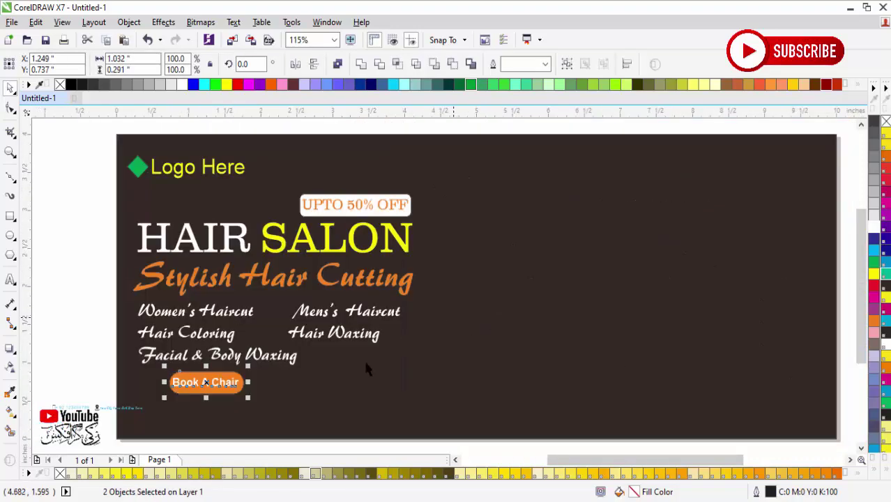
click(68, 424)
drag(68, 425, 180, 418)
drag(238, 413, 392, 389)
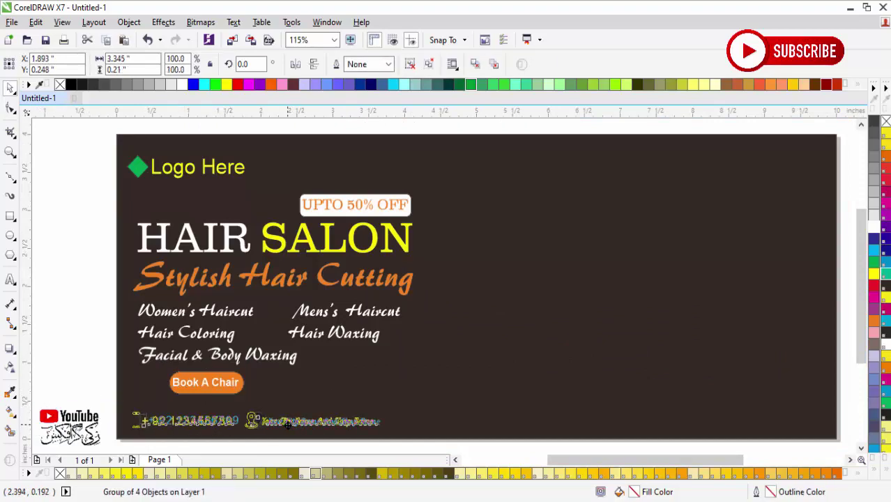
click(101, 373)
Fill the "Your City Name And Shop Name" text and the phone number in the contact line with white
key(F2)
drag(123, 392, 442, 445)
ctrl+click(425, 305)
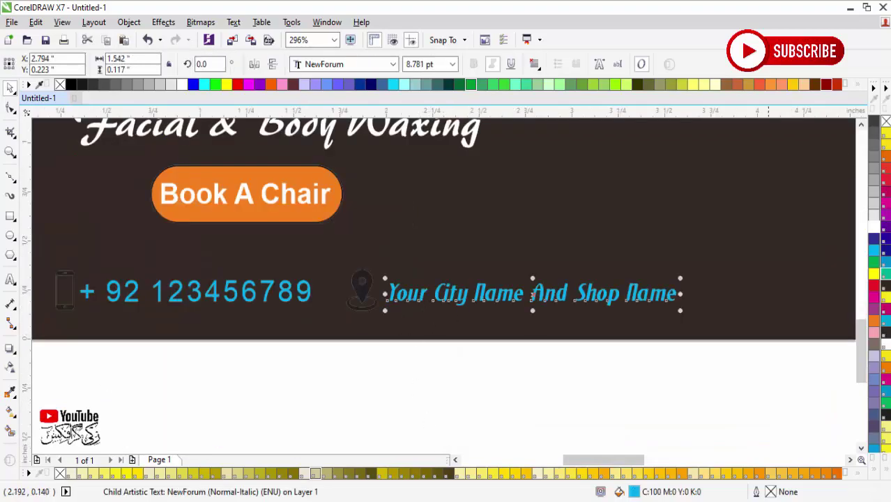
click(875, 225)
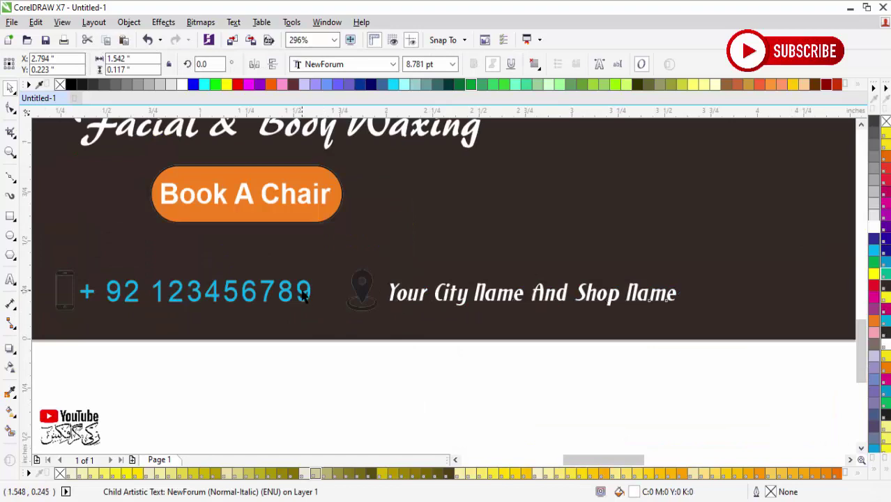
ctrl+click(305, 292)
Fill the location pin icon and the mobile phone icon in the contact line with yellow
ctrl+click(370, 292)
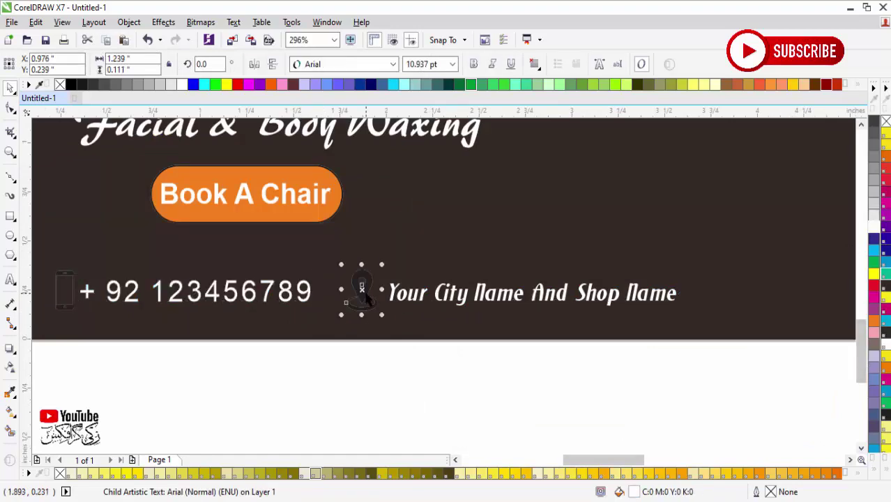
click(875, 274)
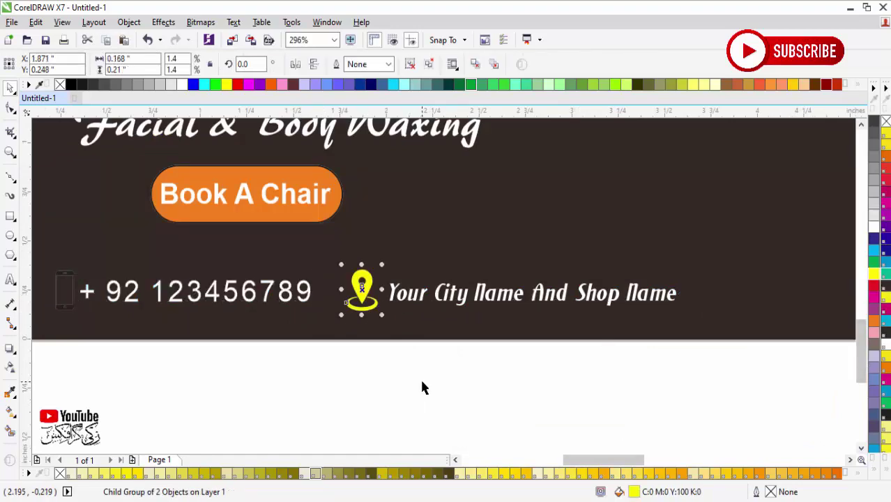
scroll(403, 367, down, 2)
click(242, 329)
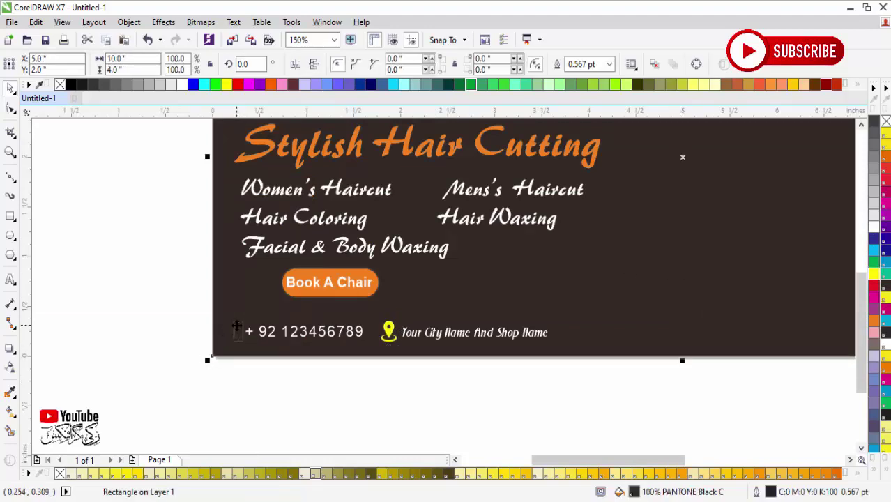
ctrl+click(237, 338)
click(875, 274)
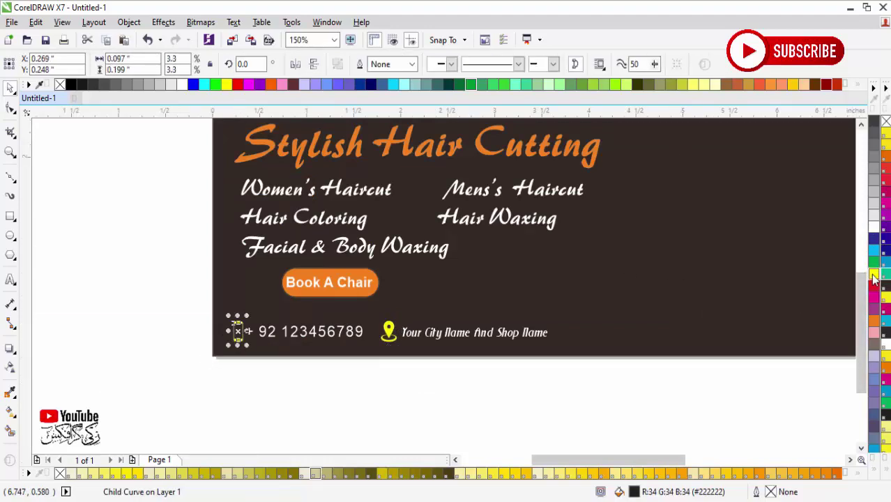
click(685, 388)
scroll(669, 391, down, 1)
key(F4)
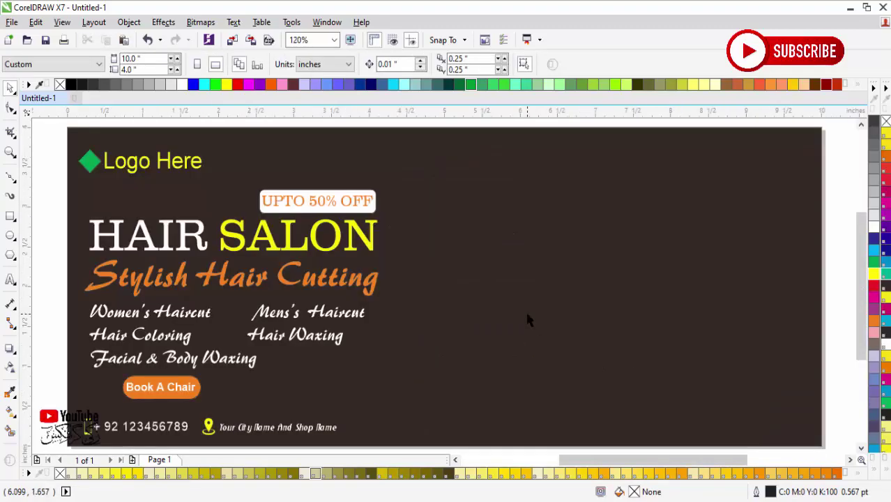
Import the "boder o" curve from the desktop onto the banner and enlarge it to about 1.89 x 4.35 inches
click(850, 8)
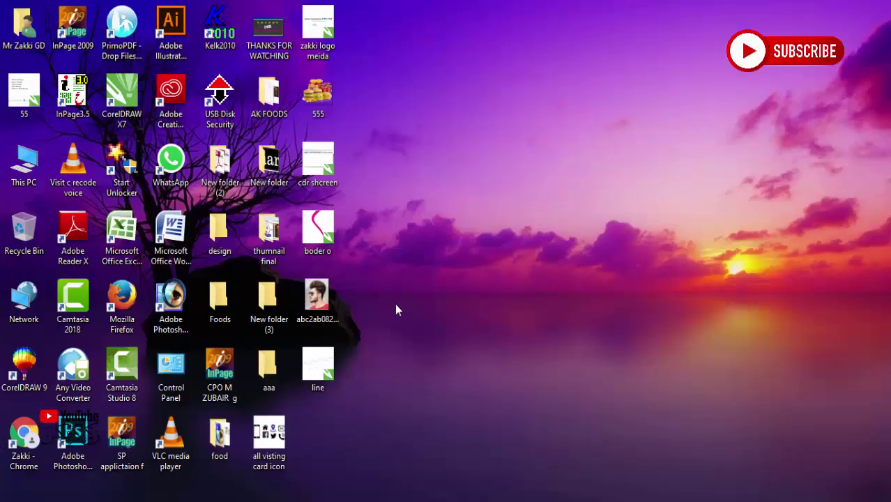
drag(318, 228, 585, 339)
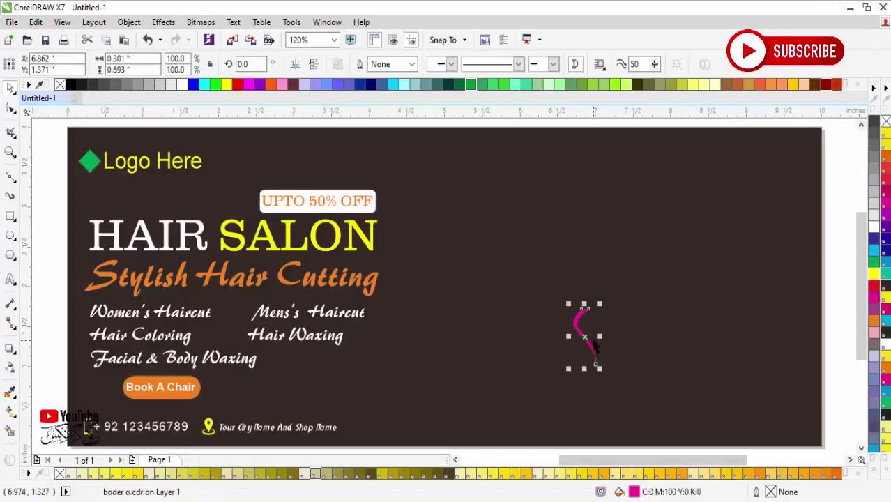
drag(602, 304, 661, 189)
scroll(661, 189, down, 1)
scroll(762, 187, down, 1)
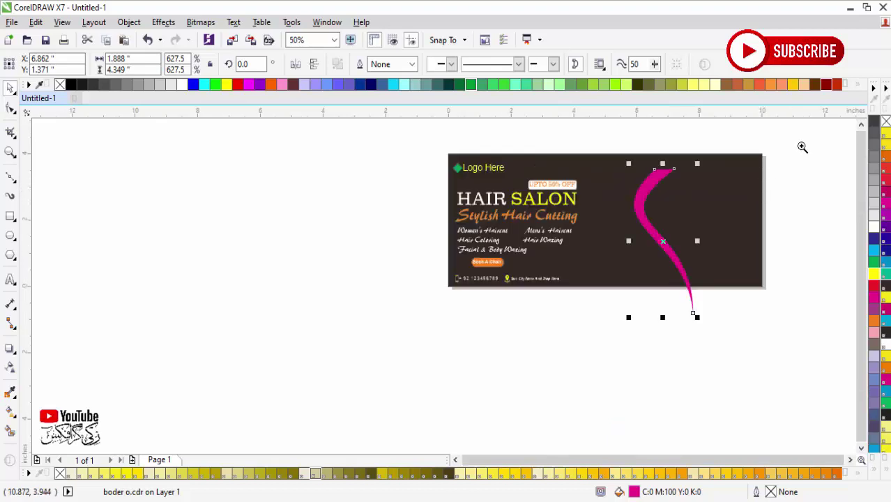
Align the pink curve with the banner's top edge and scale it to about 1.73 x 3.98 inches to fit the banner height
drag(802, 147, 548, 338)
key(F10)
drag(434, 294, 429, 280)
key(space)
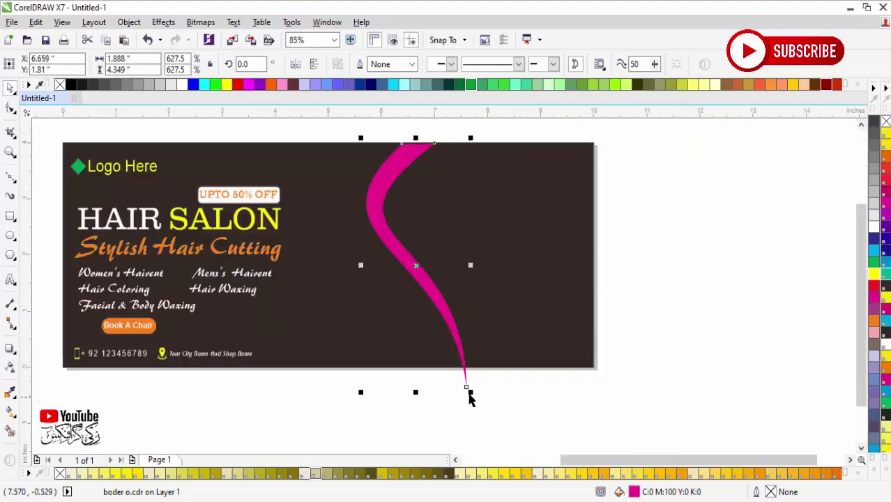
drag(469, 393, 469, 376)
key(Escape)
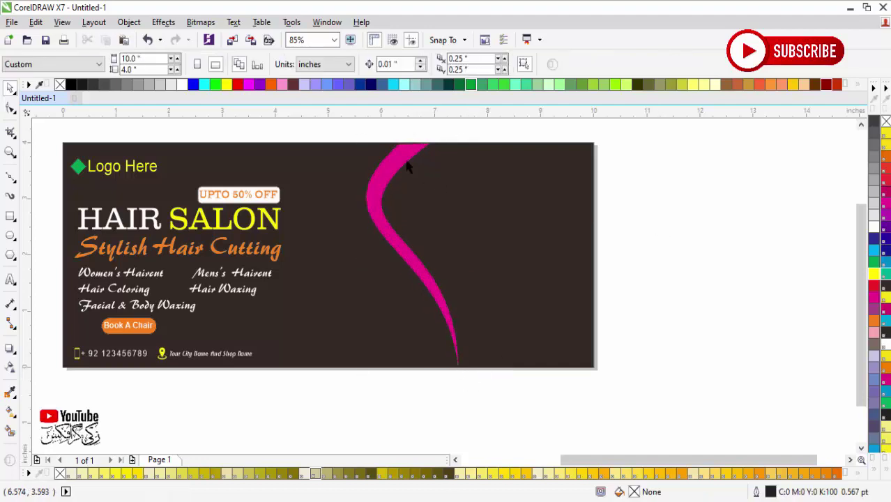
PowerClip the pink curve inside the dark background rectangle
click(409, 163)
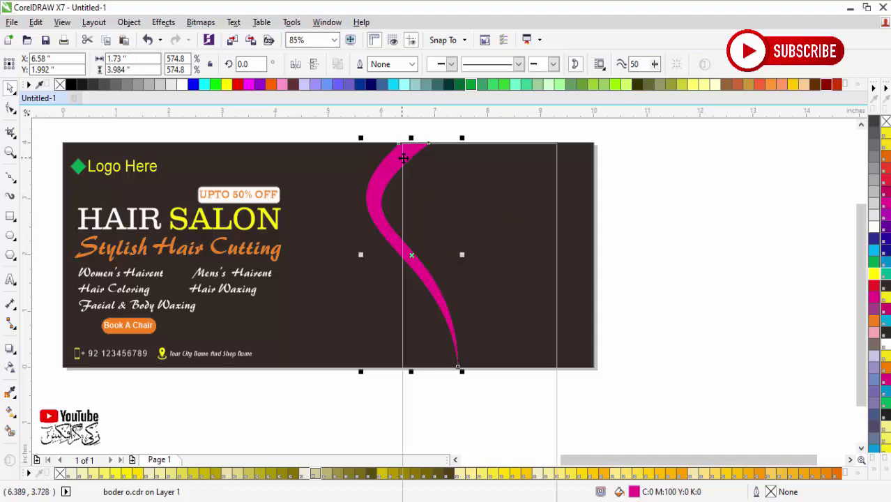
right_click(401, 143)
click(436, 149)
click(481, 166)
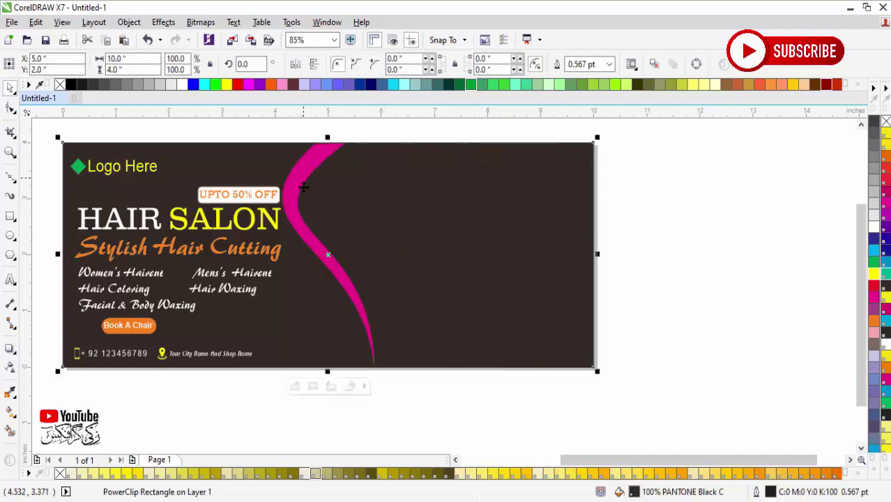
Edit the background's PowerClip contents: move the pink curve right and stretch it to about 4.22 inches high, past both banner edges
click(294, 386)
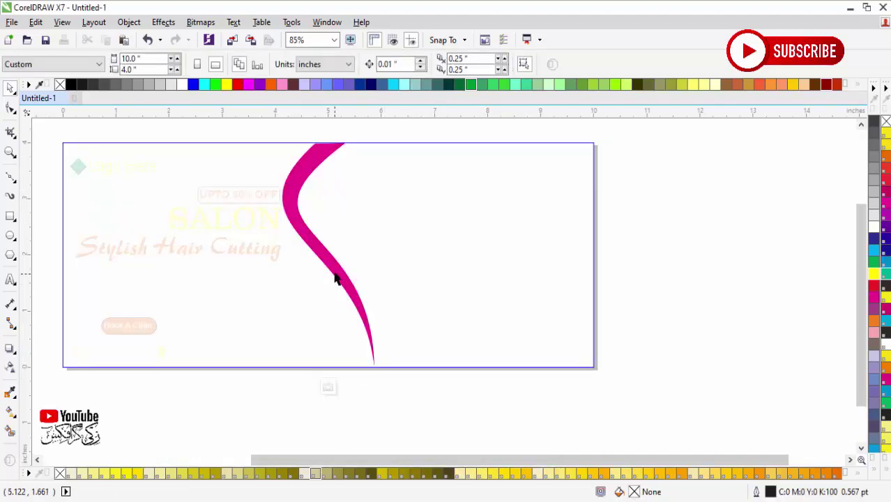
drag(340, 277, 396, 274)
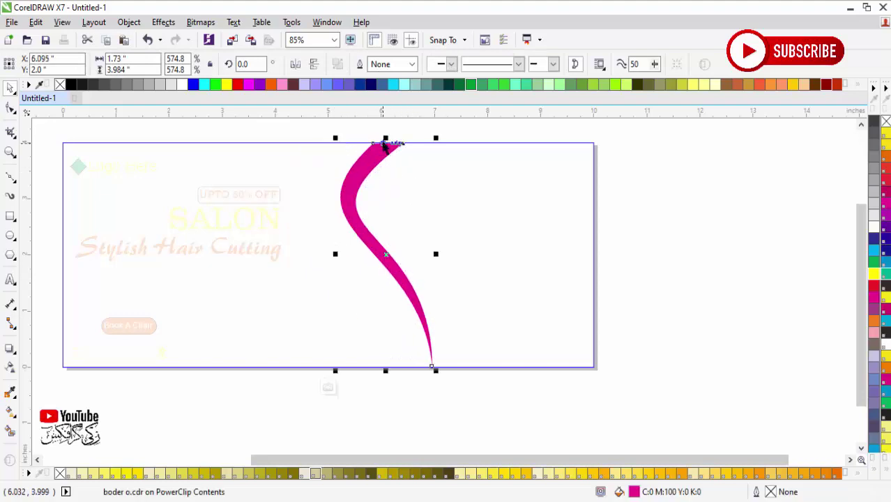
drag(386, 138, 387, 133)
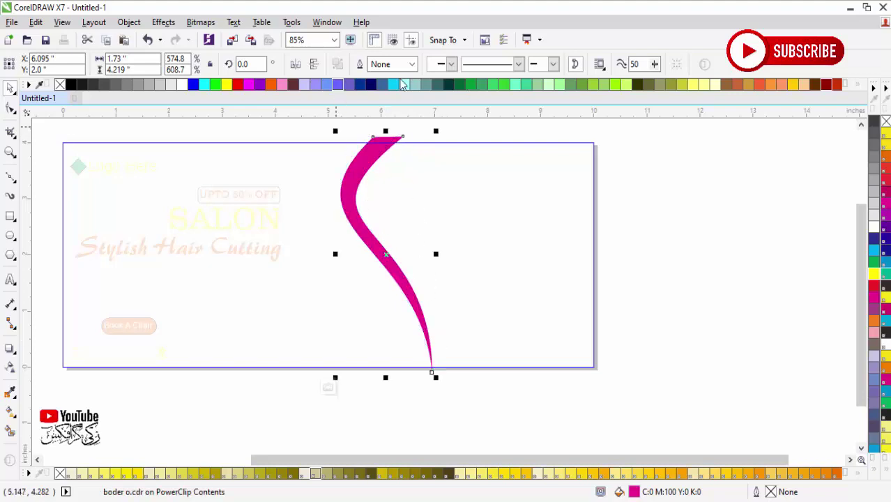
click(328, 389)
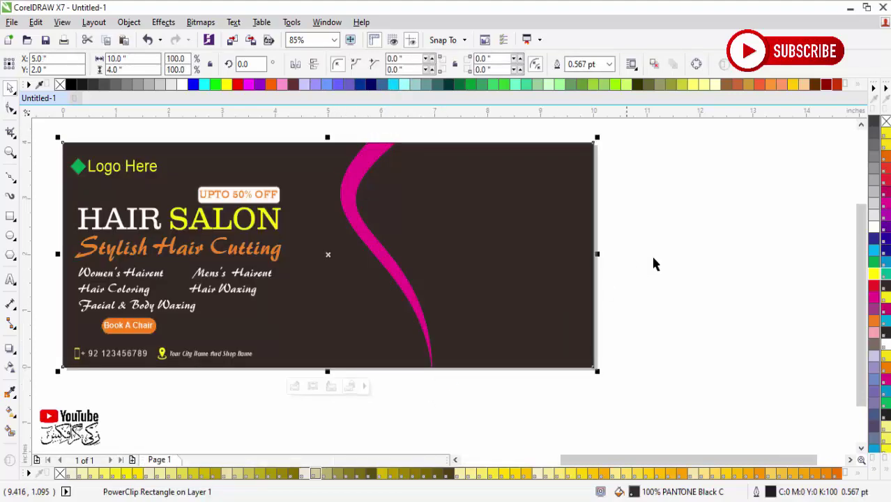
click(662, 253)
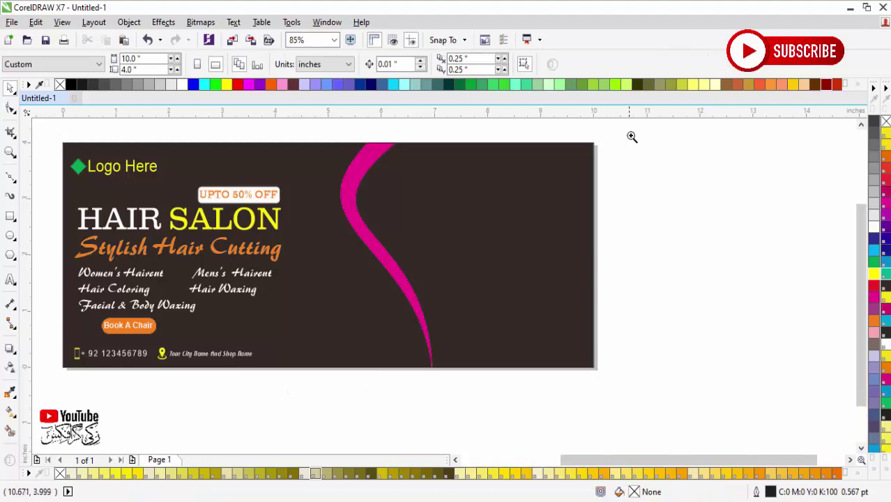
Draw a closed freehand shape about 4.54 x 4 inches between the pink curve and the banner's right edge, aligning its top node
drag(632, 136, 276, 372)
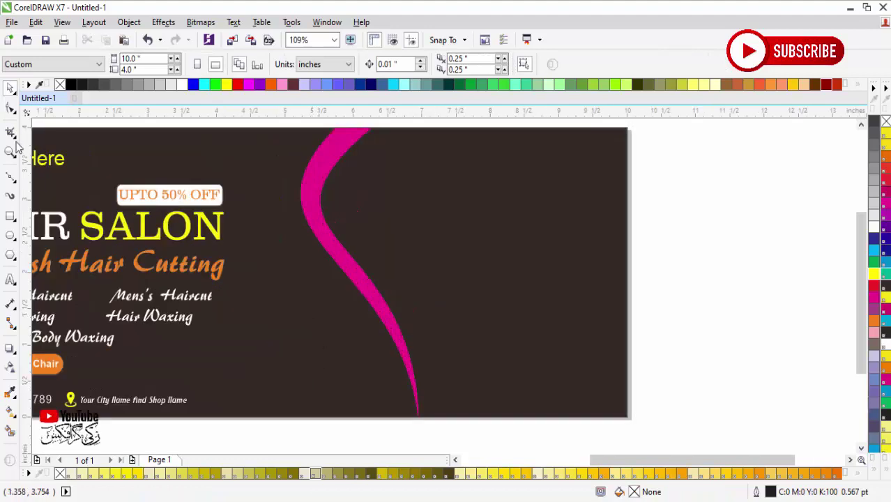
click(18, 185)
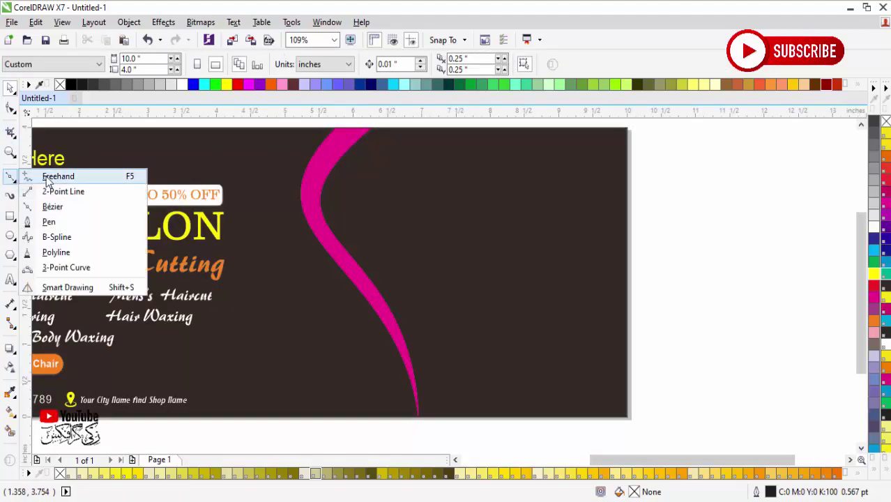
click(48, 175)
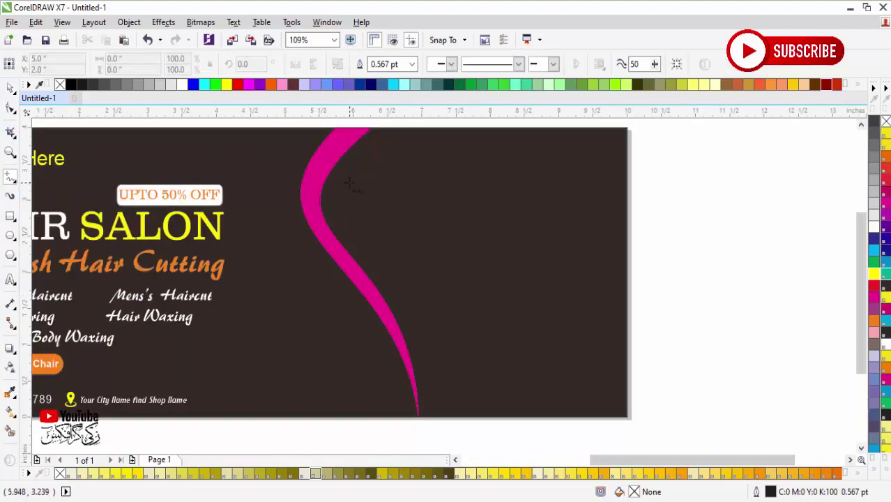
click(419, 417)
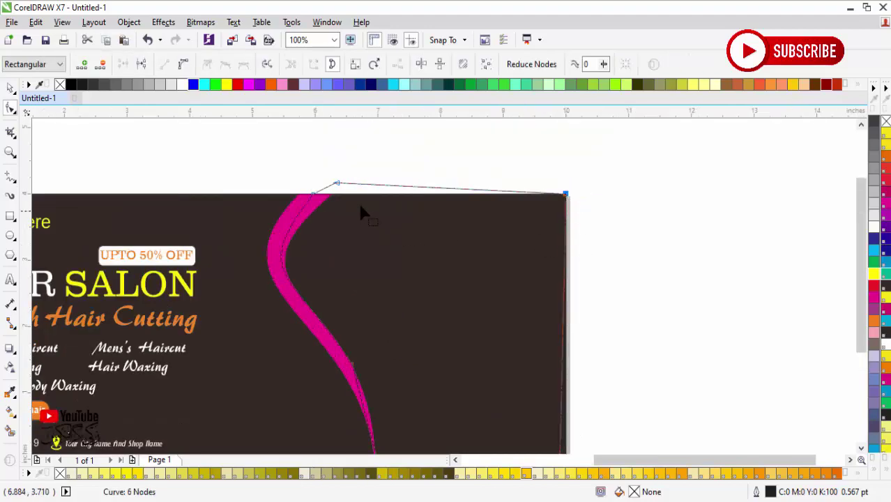
drag(336, 184, 311, 199)
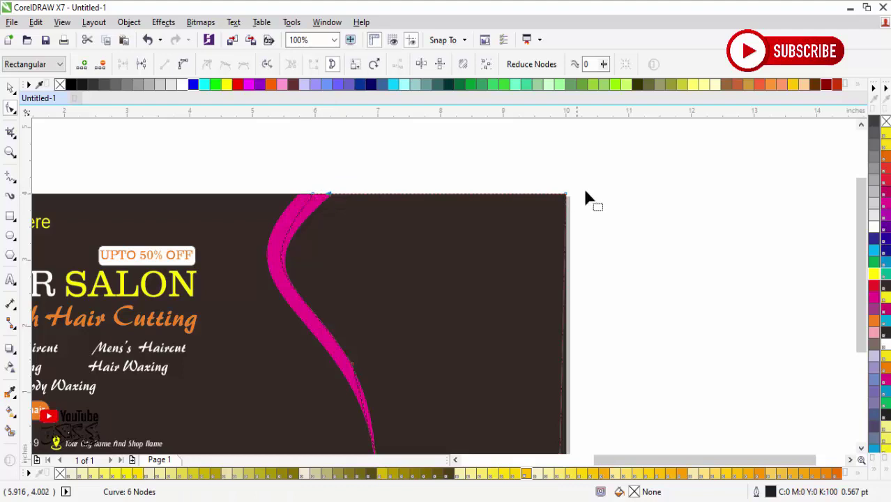
key(space)
Fill the closed shape beside the pink curve with yellow
scroll(621, 211, down, 1)
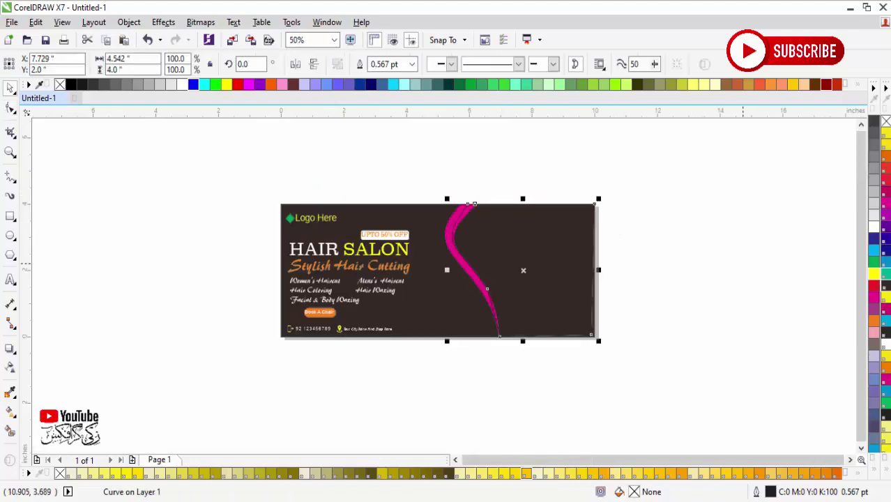
click(875, 276)
key(F2)
drag(660, 186, 401, 376)
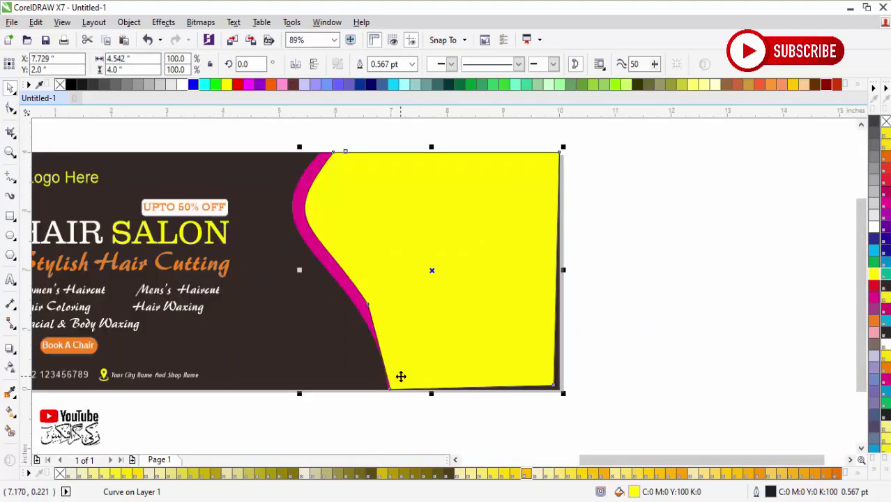
click(627, 209)
Import the man's portrait photo from the desktop, scale it to about 3.75 x 4.75 inches, and place it over the yellow shape
click(851, 8)
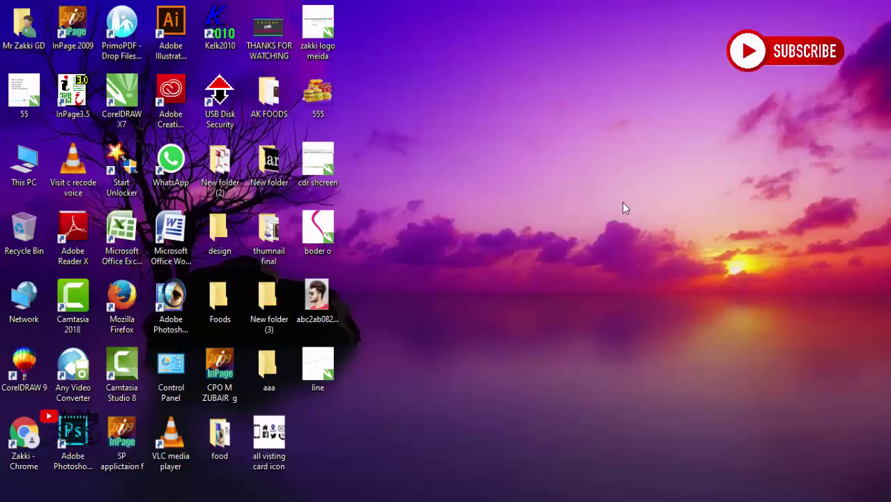
drag(318, 297, 596, 369)
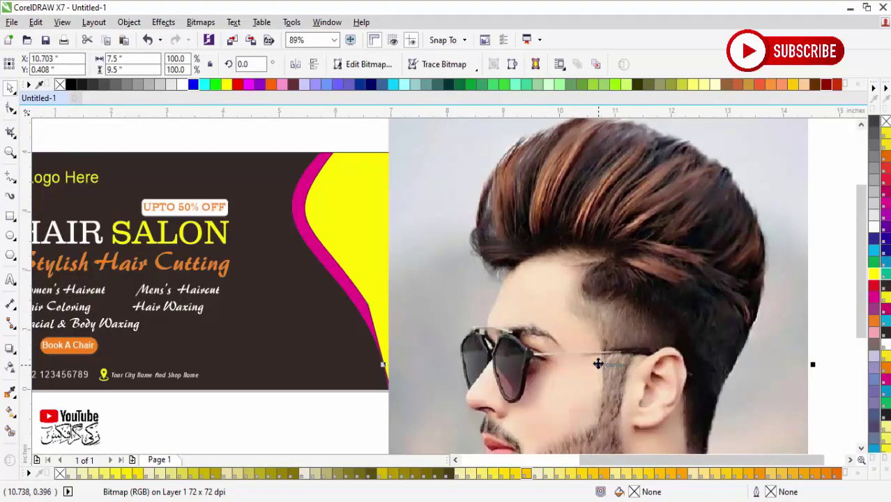
scroll(648, 330, down, 3)
drag(646, 324, 744, 201)
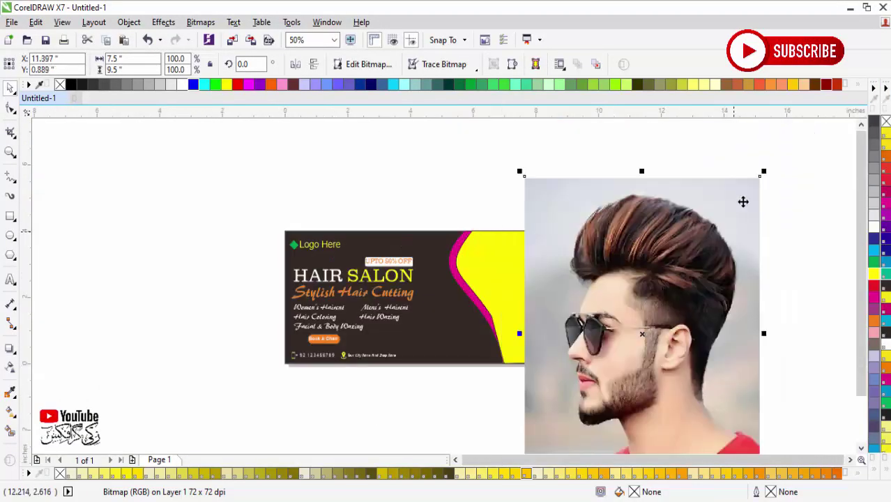
drag(765, 173, 719, 252)
drag(673, 336, 596, 321)
PowerClip the portrait photo inside the yellow shape
key(F2)
drag(710, 205, 396, 432)
right_click(495, 338)
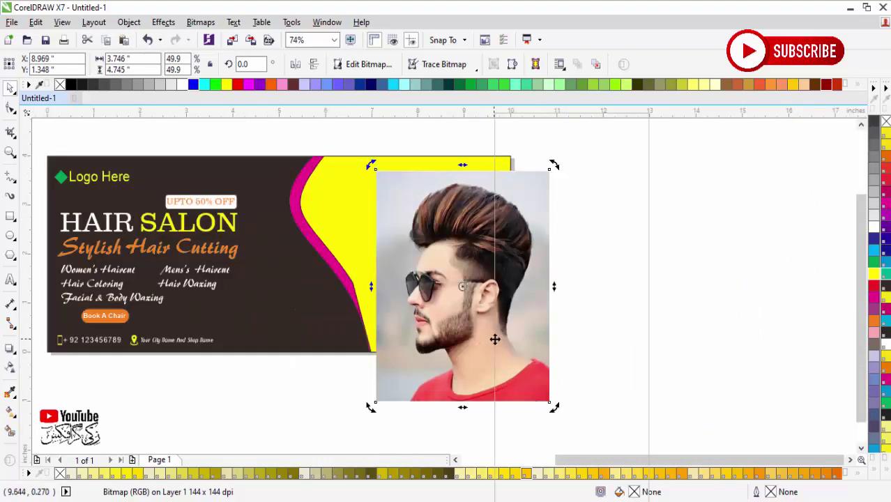
click(546, 121)
click(350, 178)
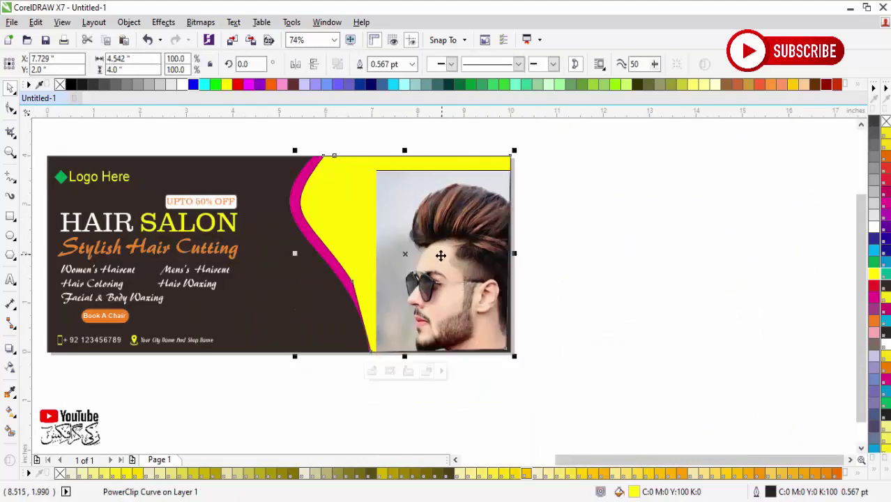
Edit the PowerClip contents, resize the portrait photo to about 3.46 x 4.39 inches, and position its head and shoulders inside the shape
click(371, 370)
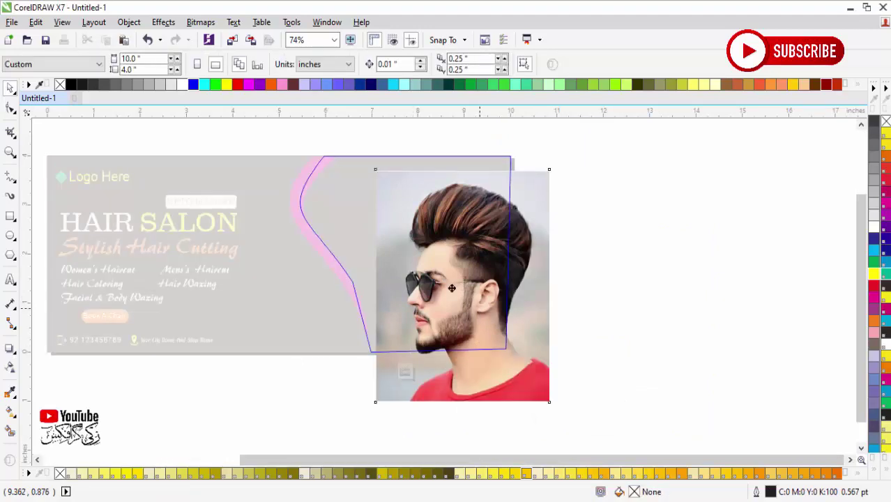
drag(426, 251, 460, 271)
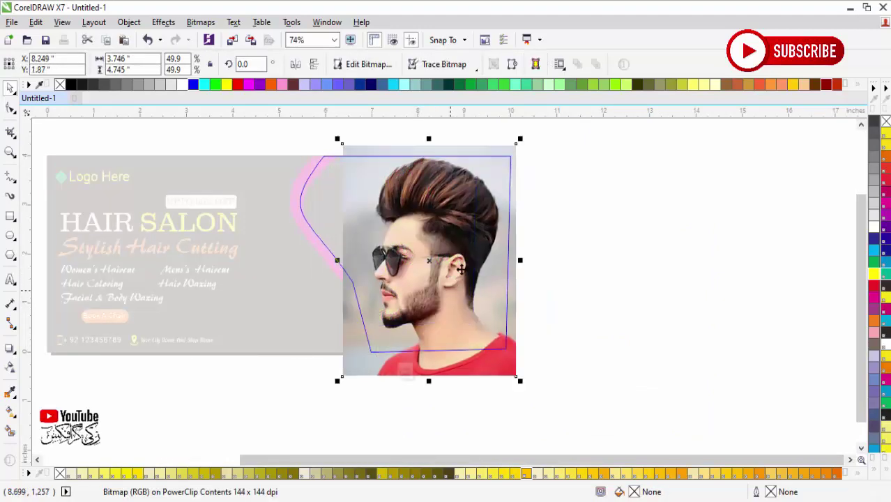
drag(520, 141, 531, 165)
mouse_move(477, 275)
mouse_down()
mouse_move(453, 302)
mouse_move(465, 304)
mouse_move(477, 263)
mouse_up()
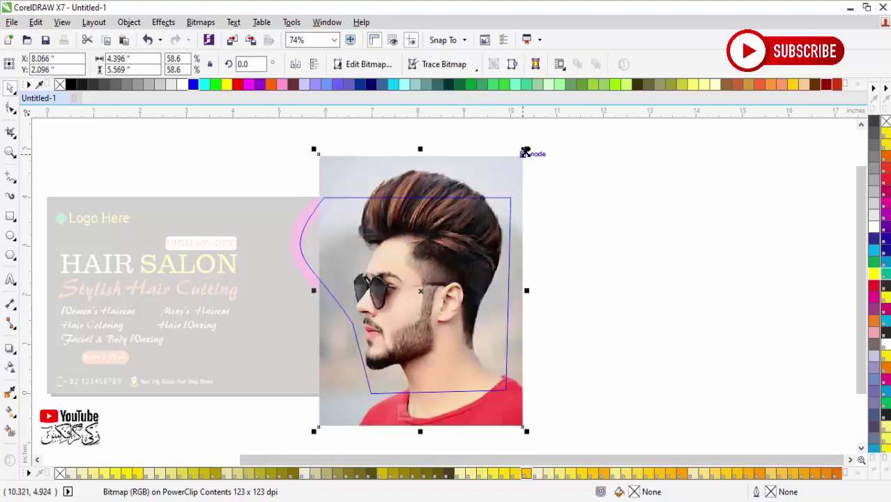
drag(525, 152, 506, 180)
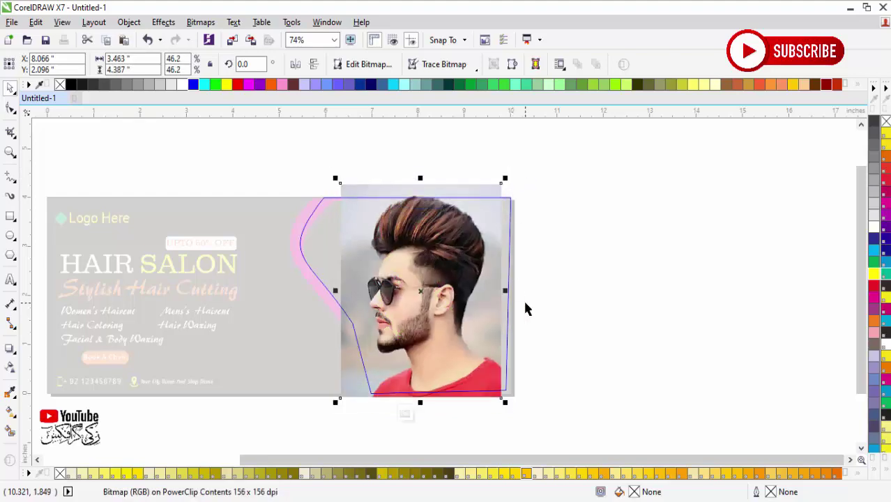
drag(478, 294, 480, 296)
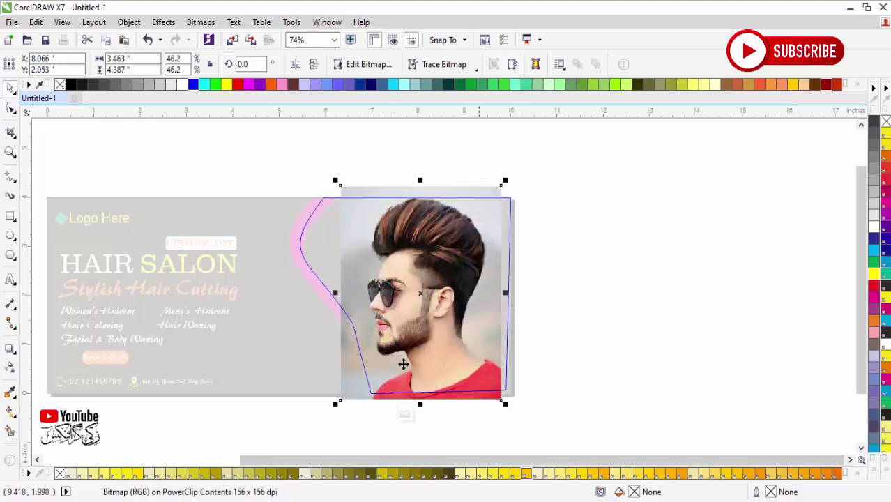
click(405, 414)
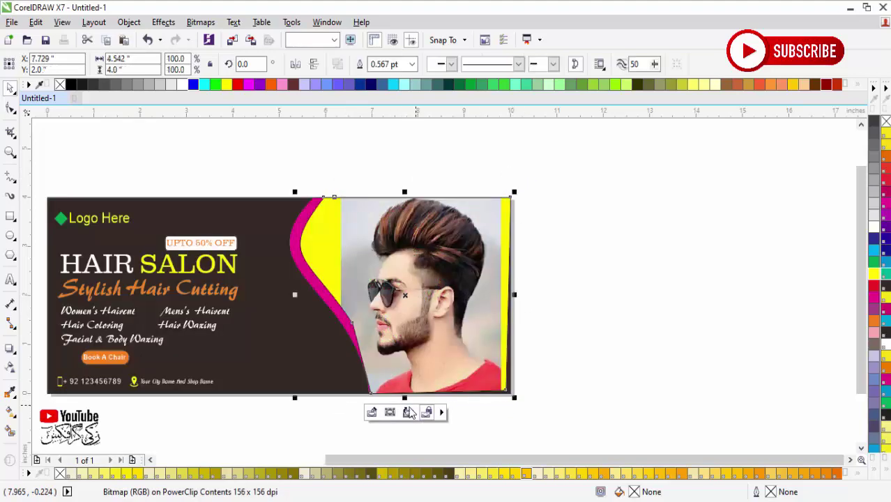
click(593, 264)
Reopen the portrait's PowerClip contents and shift the photo right until it meets the shape's right edge, then finish editing
key(F2)
drag(256, 180, 541, 422)
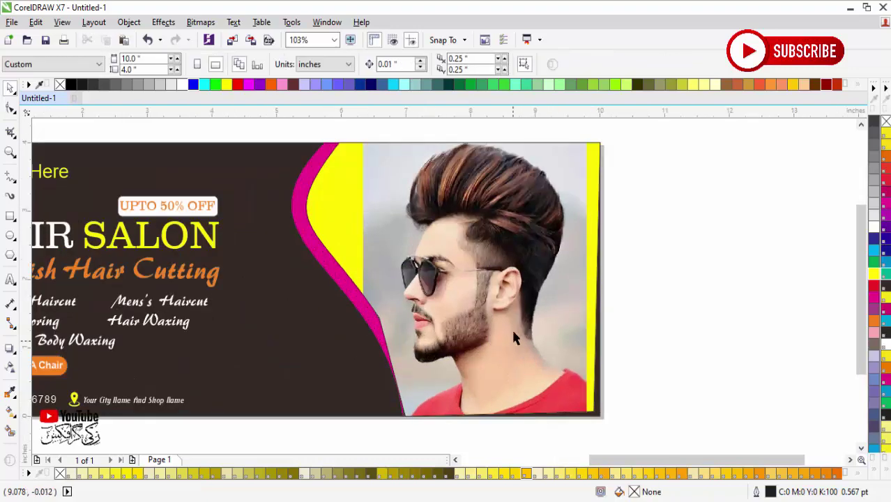
right_click(513, 338)
click(457, 230)
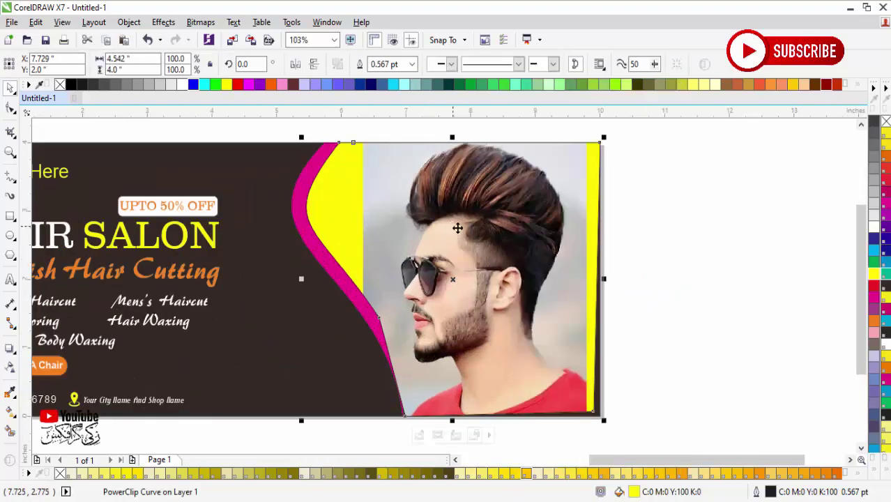
click(419, 435)
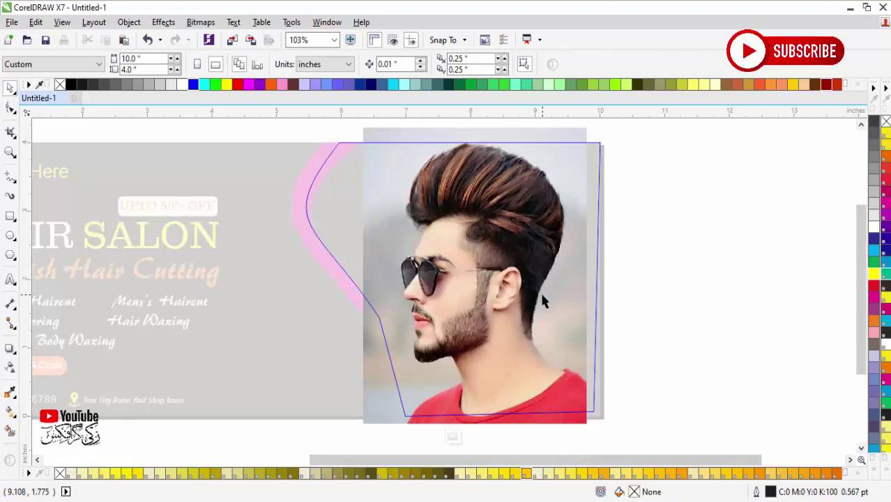
click(540, 290)
drag(548, 296, 556, 296)
right_click(556, 297)
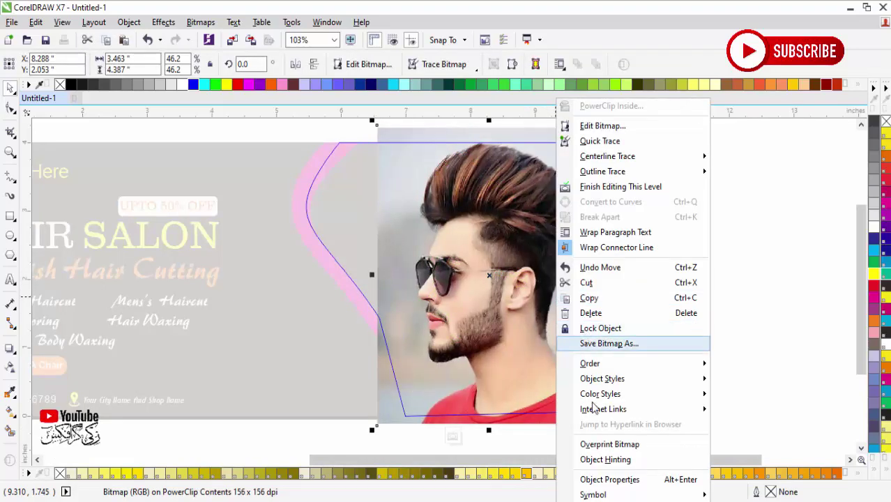
click(769, 241)
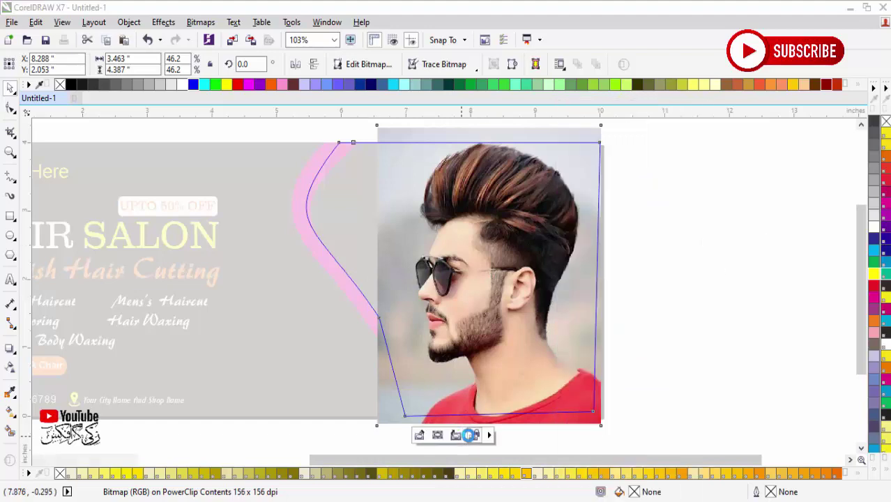
click(462, 433)
Move the clipped portrait shape about 1.75 inches to the right and PowerClip it inside the banner rectangle
click(537, 329)
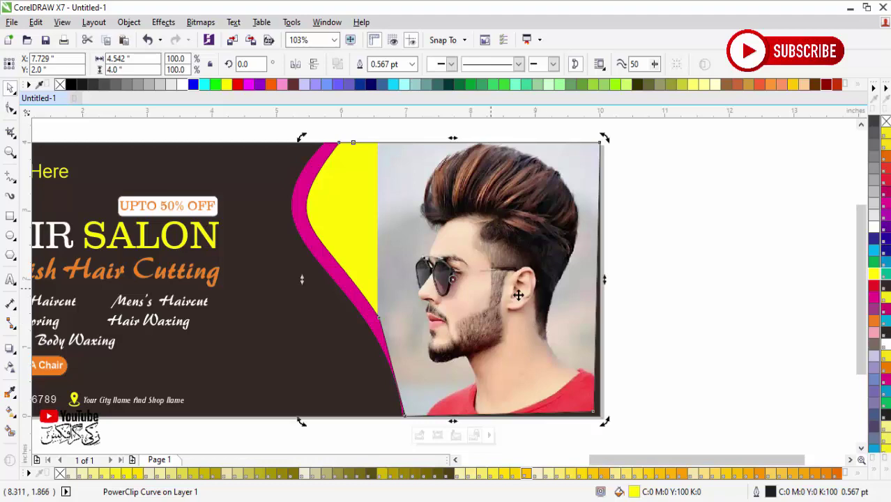
drag(490, 289, 603, 289)
right_click(602, 289)
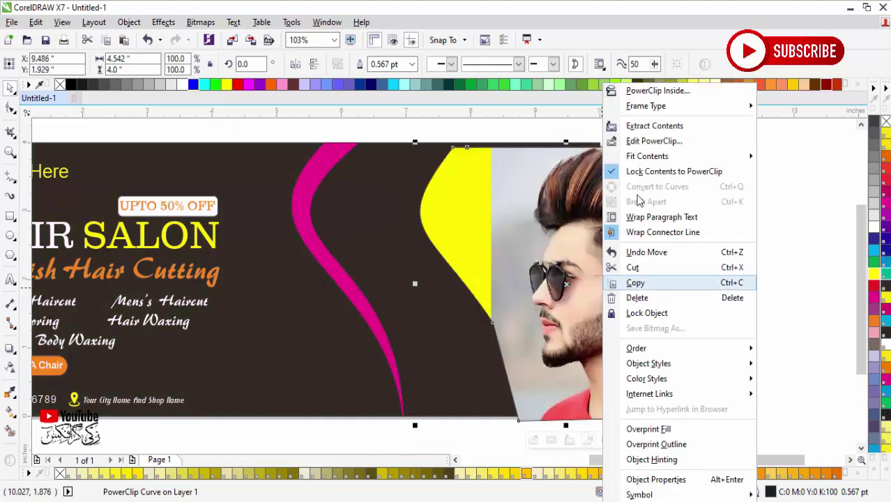
click(655, 91)
click(364, 194)
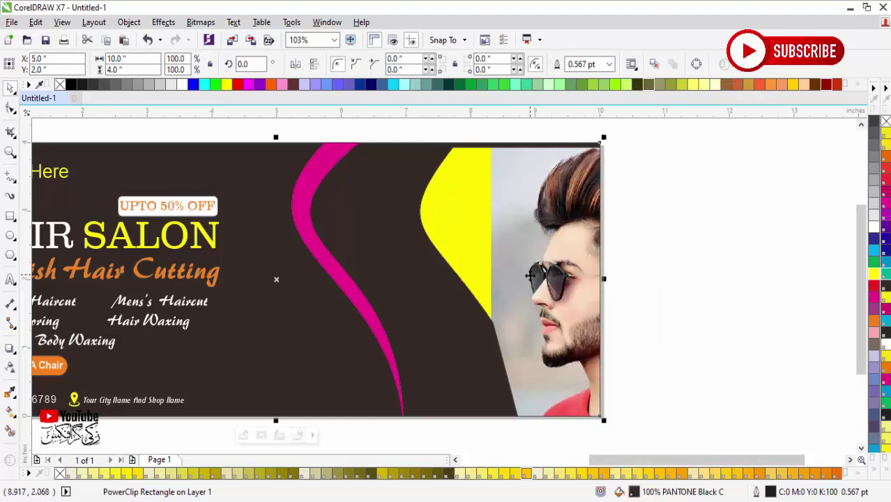
Edit the banner's PowerClip contents, move the portrait shape back against the pink curve, and bring the curve in front of it
click(243, 437)
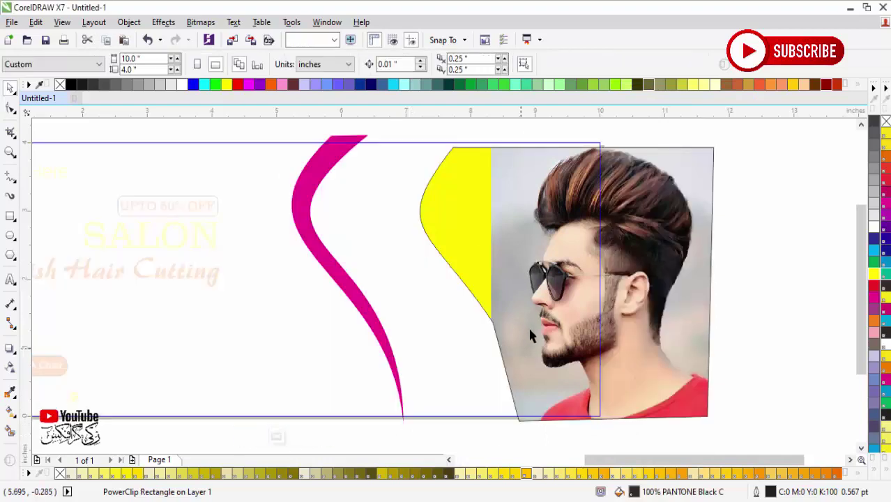
click(471, 312)
drag(471, 312, 471, 311)
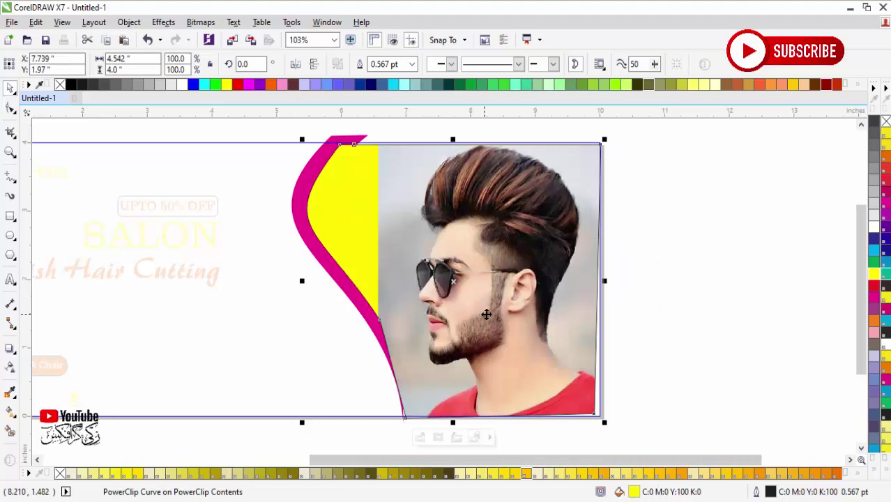
click(297, 205)
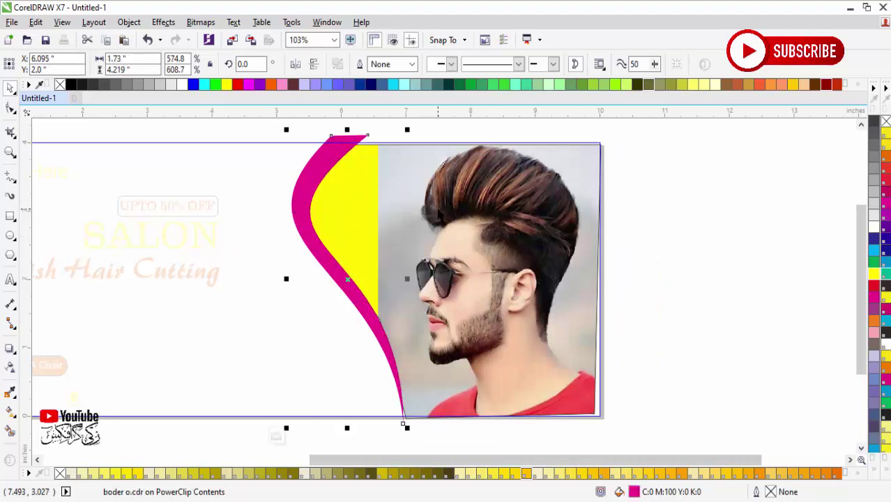
Inside the portrait shape's PowerClip, duplicate the photo to its left and stretch the copy to about 6.2 inches wide
click(466, 324)
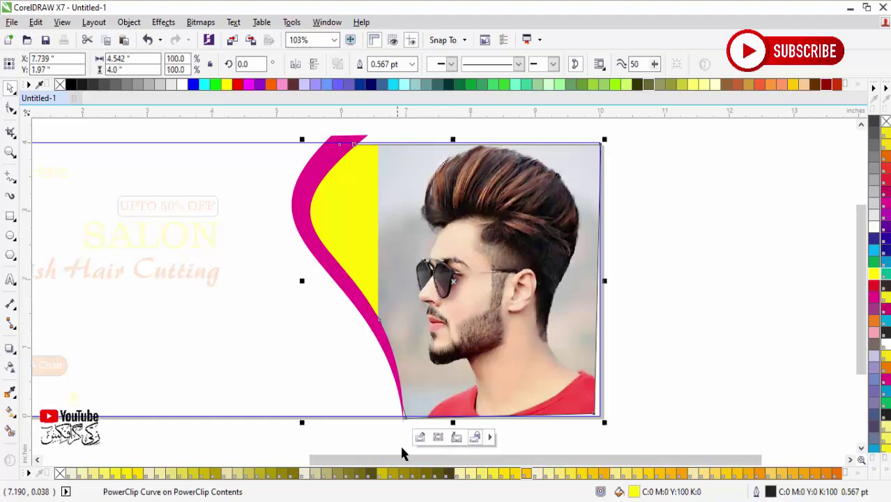
click(420, 438)
drag(431, 326, 269, 328)
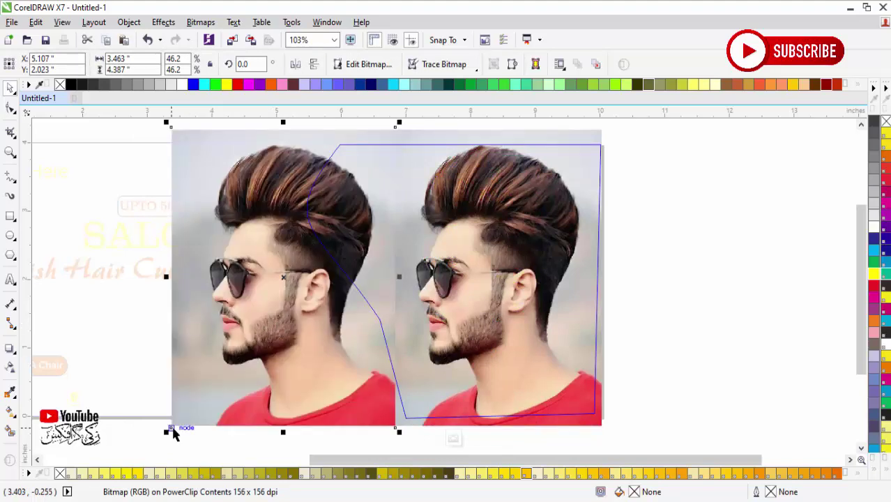
drag(166, 277, 36, 281)
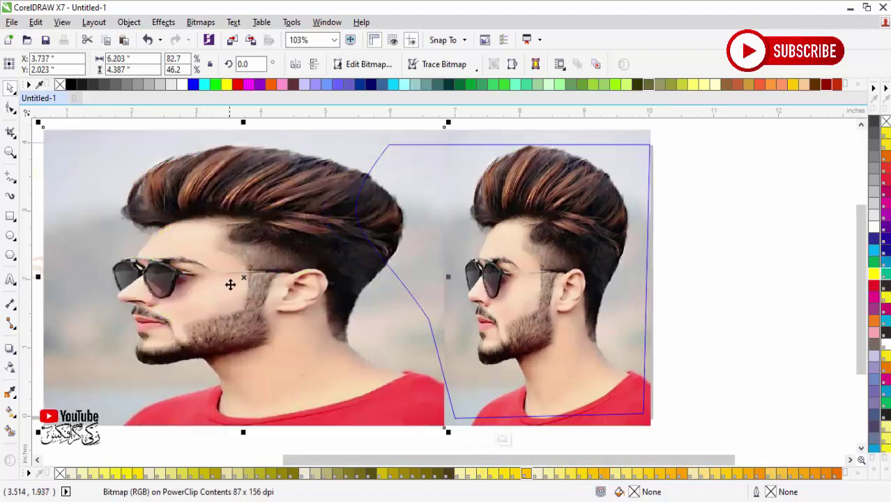
Stretch the copy to about 12.5 inches wide so its plain backdrop covers the yellow area, and finish editing the portrait's PowerClip
drag(447, 280, 426, 288)
click(427, 288)
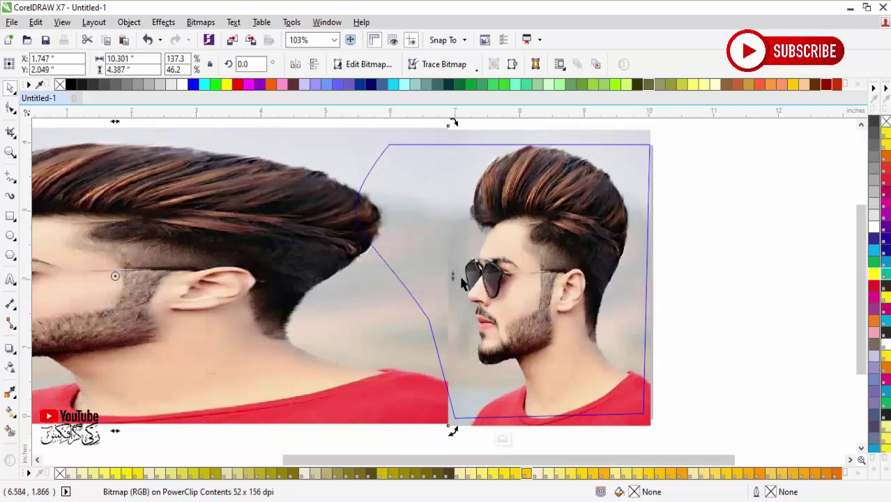
click(424, 293)
drag(452, 283, 419, 287)
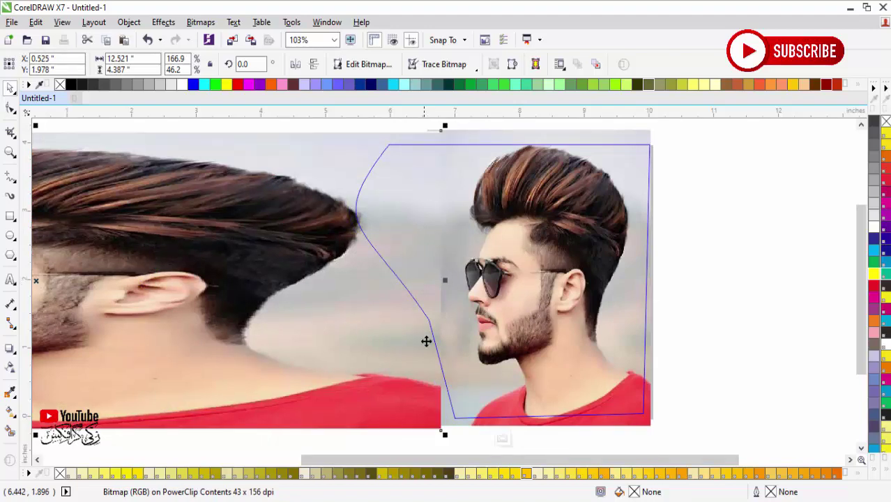
click(501, 437)
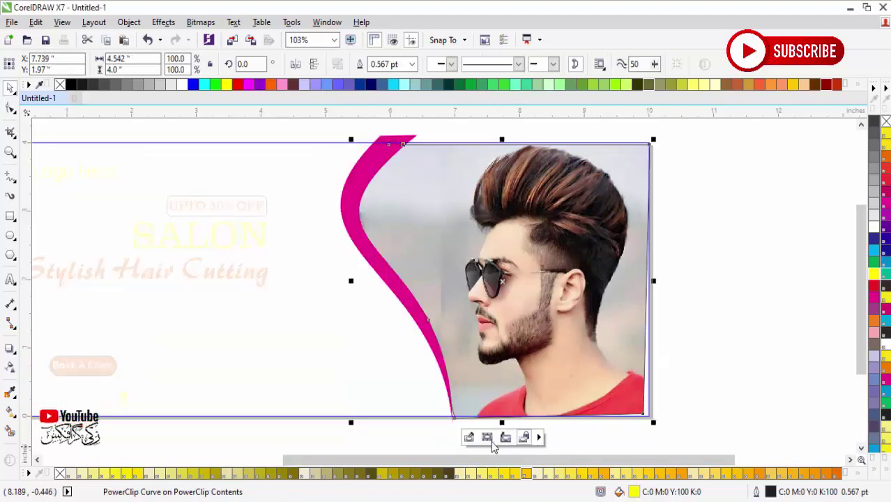
click(470, 437)
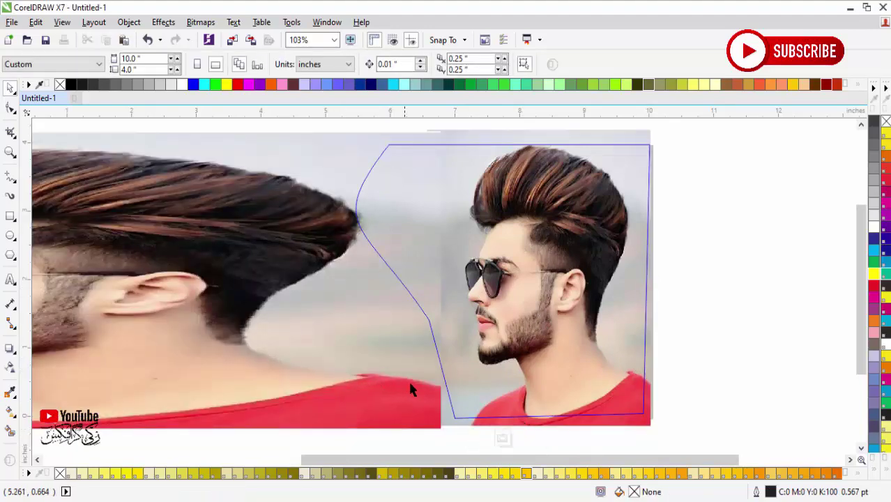
click(500, 438)
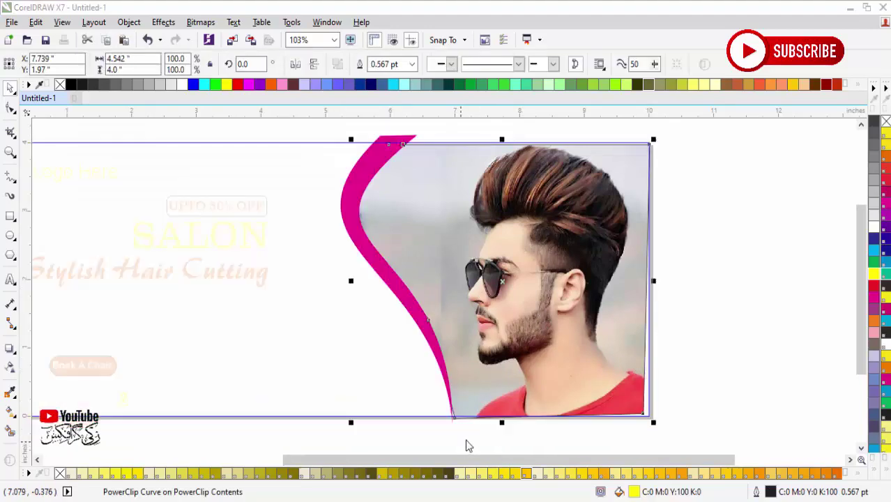
click(468, 437)
click(502, 438)
click(725, 348)
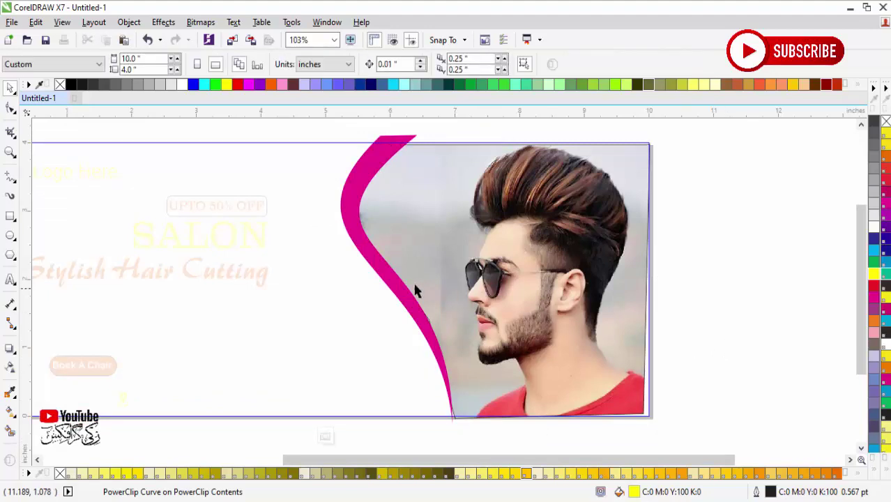
click(399, 292)
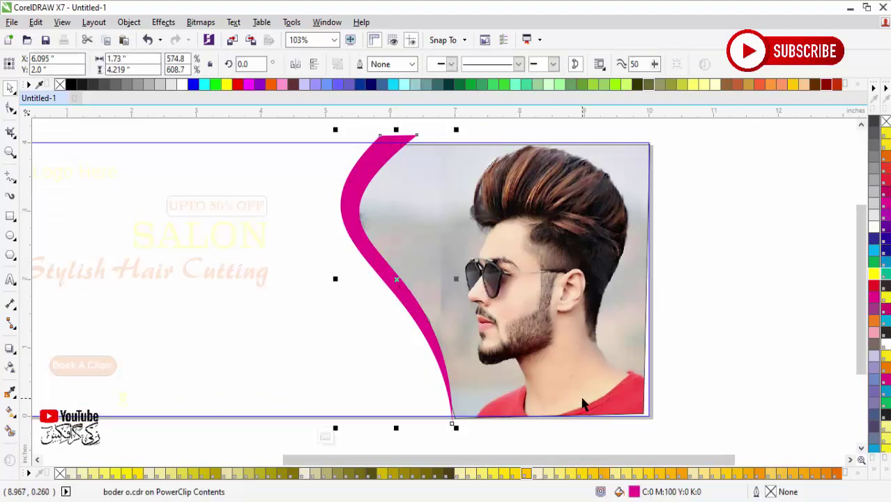
click(526, 388)
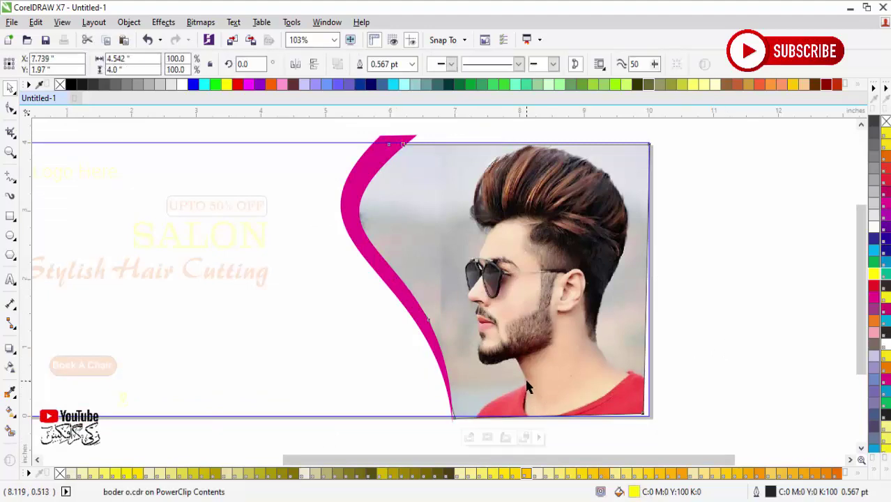
click(661, 400)
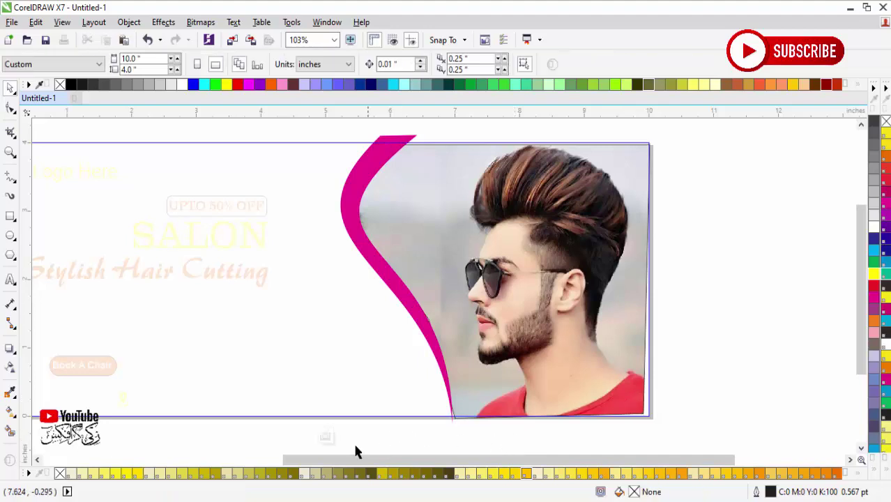
Finish editing the banner's PowerClip contents and review the complete banner
click(324, 436)
click(802, 285)
scroll(724, 310, up, 2)
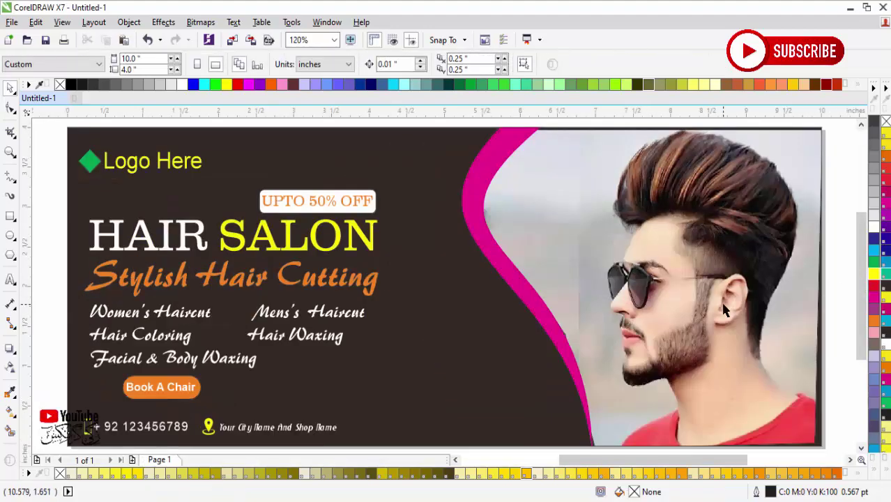
scroll(724, 311, down, 3)
key(z)
drag(482, 165, 648, 367)
scroll(648, 367, down, 3)
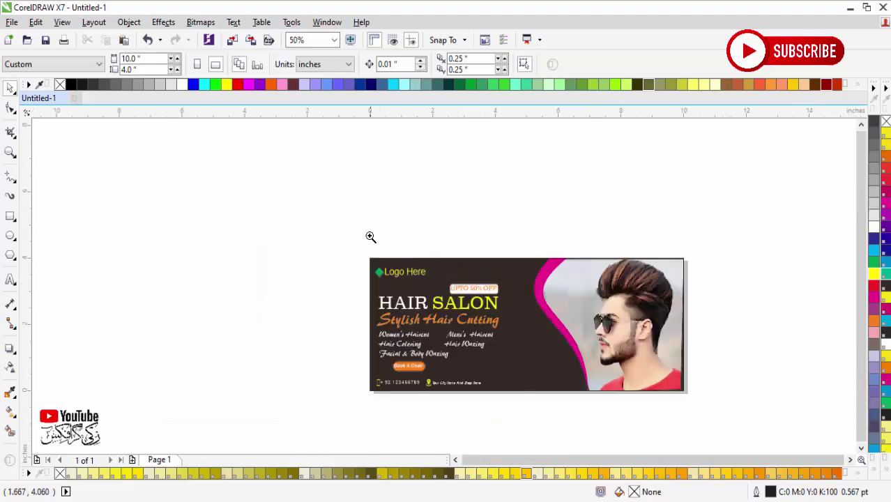
drag(370, 237, 705, 413)
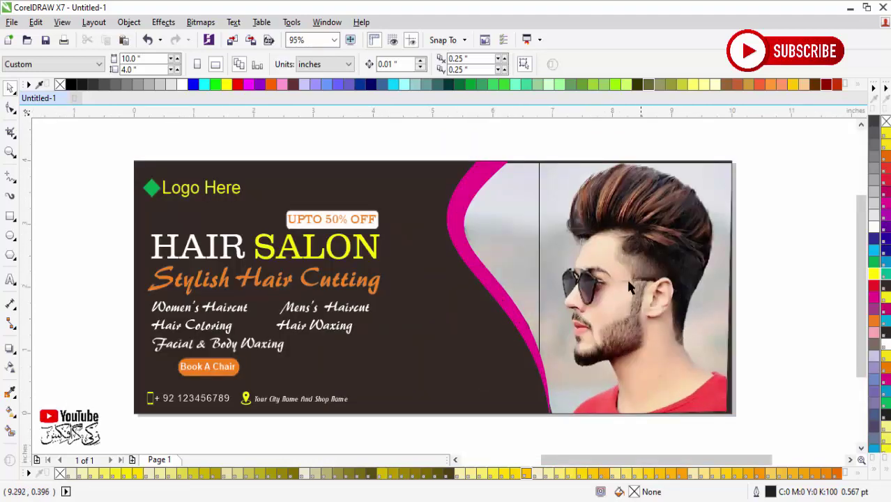
Draw a line about 1.7 by 2.2 inches beside the pink curve, ending at the banner's bottom edge, and bend it into a curve
click(11, 176)
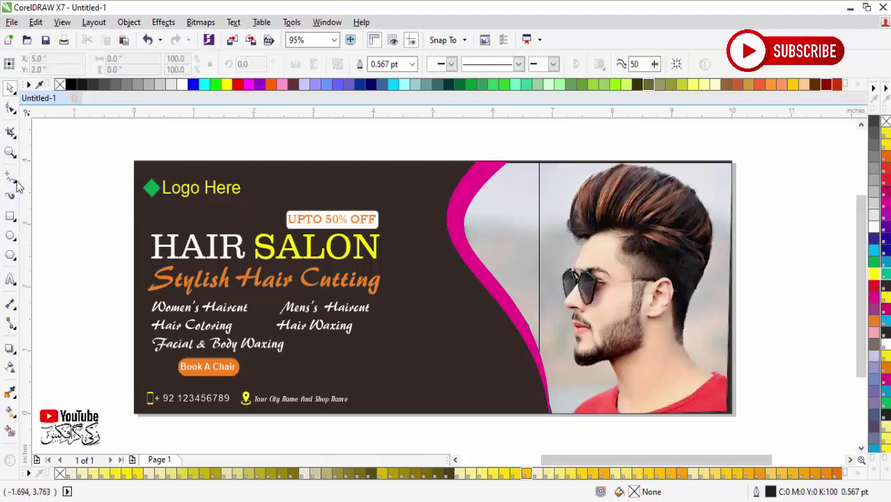
click(444, 278)
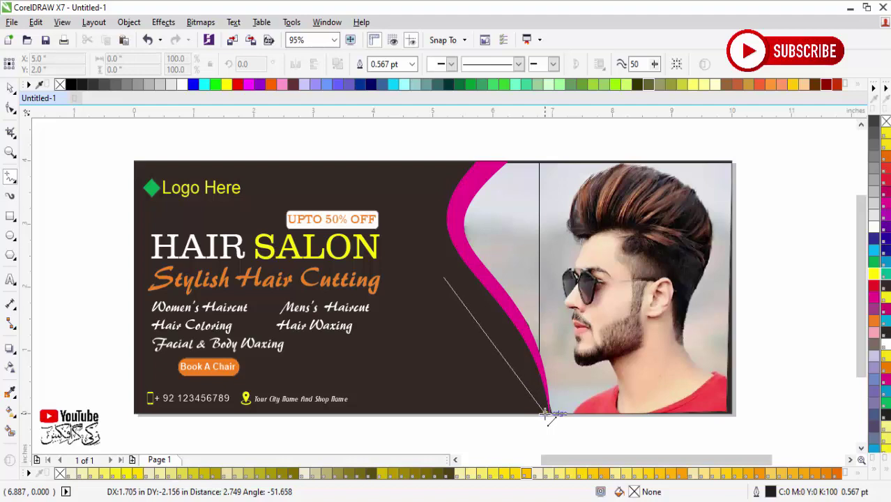
click(547, 414)
click(10, 109)
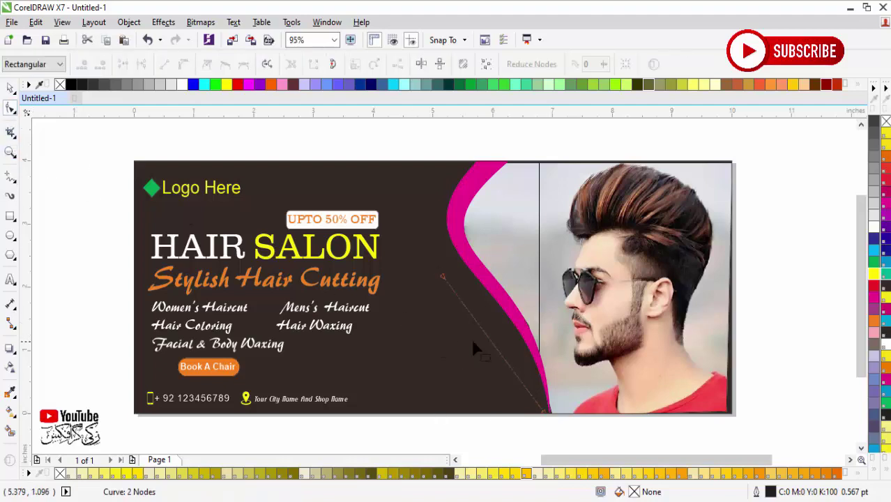
double_click(491, 340)
drag(490, 340, 504, 329)
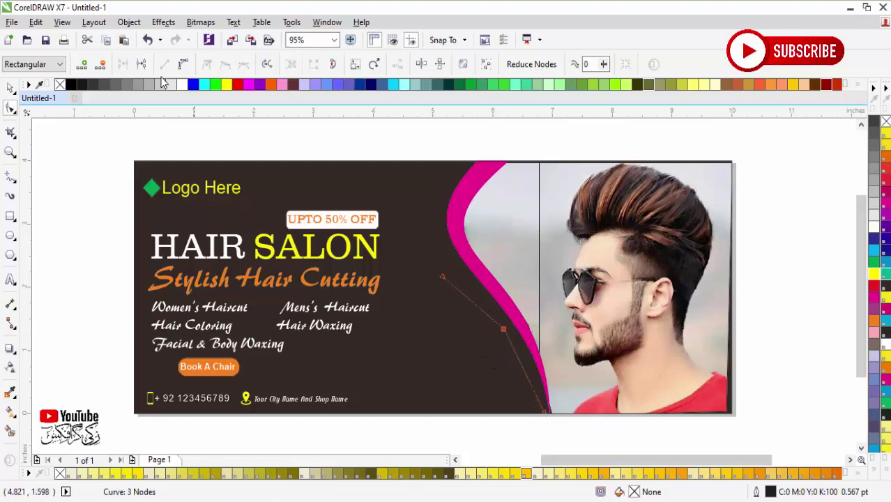
key(space)
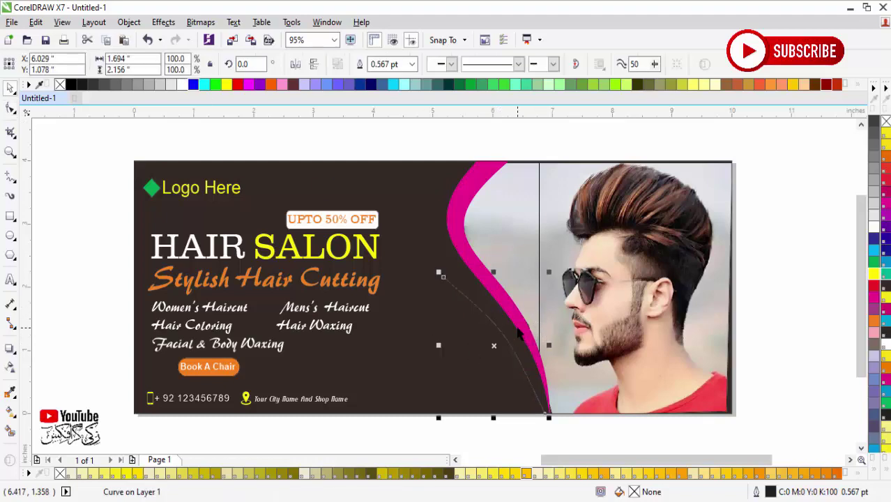
Give the new curve an orange 5 pt outline placed behind the fill and scaling with the object
scroll(629, 441, up, 2)
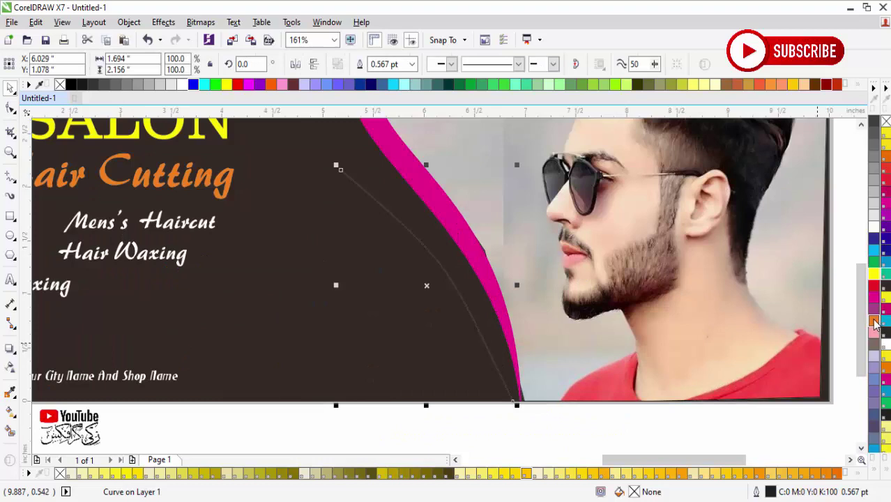
right_click(875, 322)
key(F12)
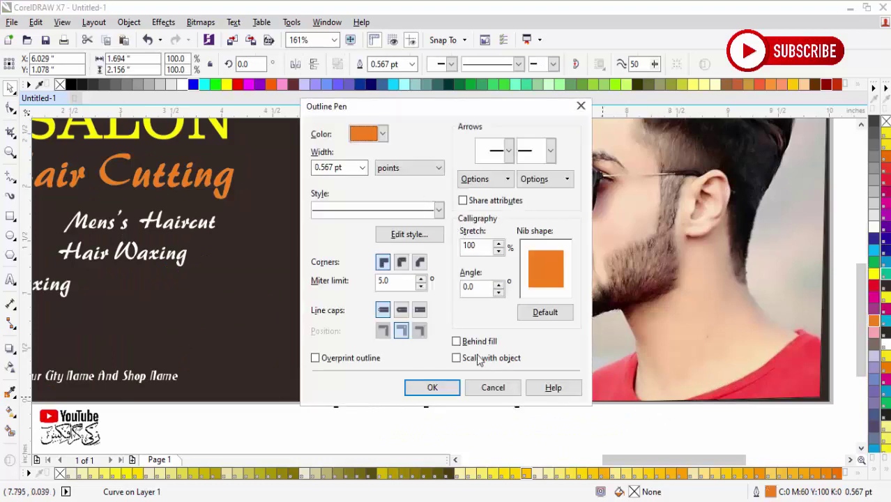
click(476, 341)
click(474, 359)
click(347, 168)
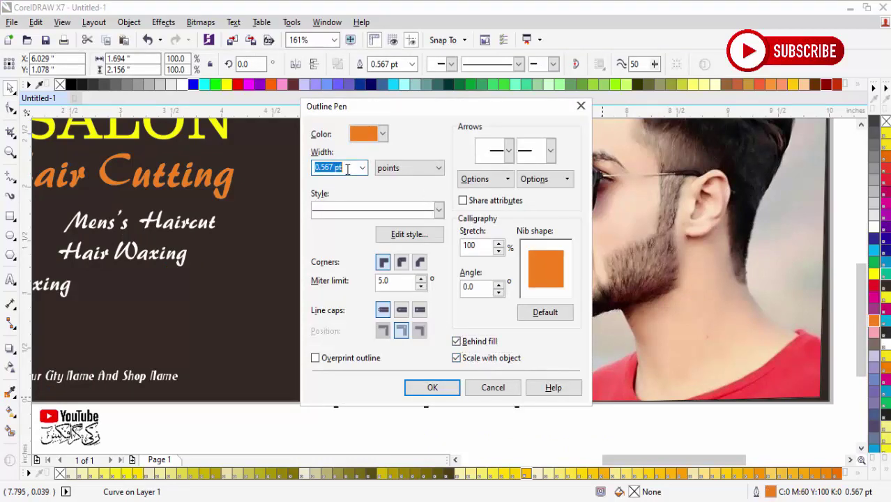
text(5)
key(Return)
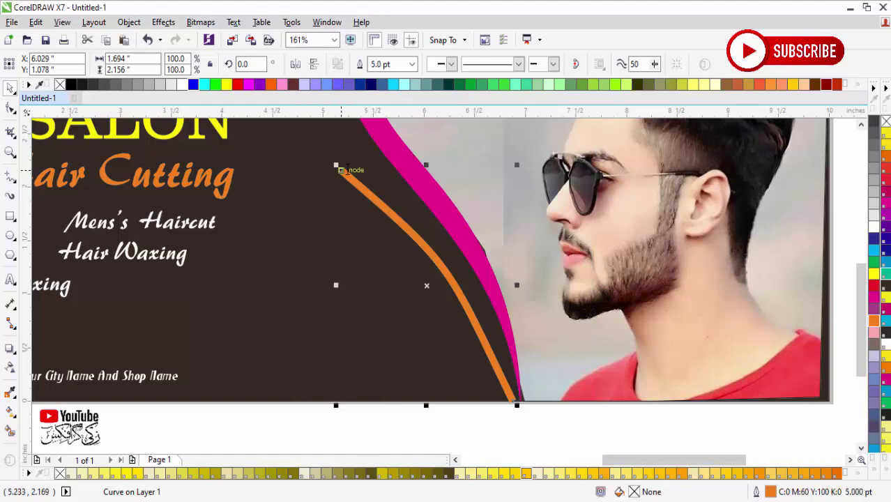
Try to nudge the orange curve and PowerClip it inside the banner background
drag(482, 338, 479, 335)
right_click(479, 334)
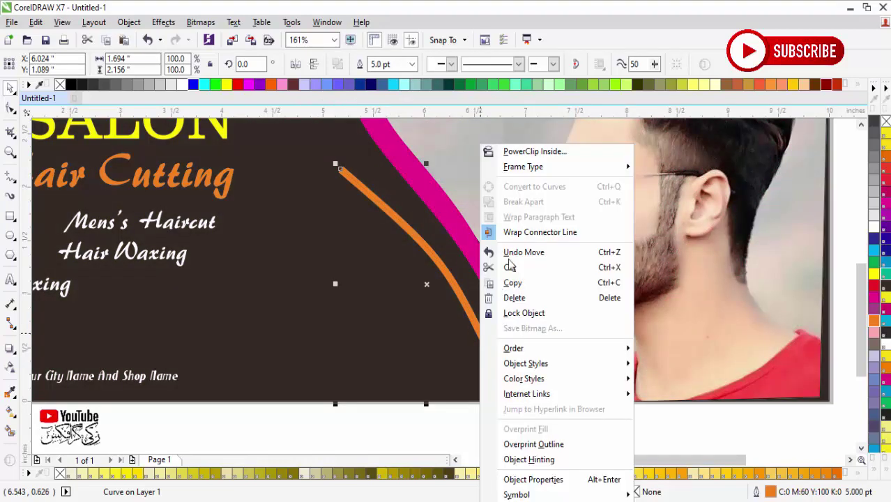
click(522, 149)
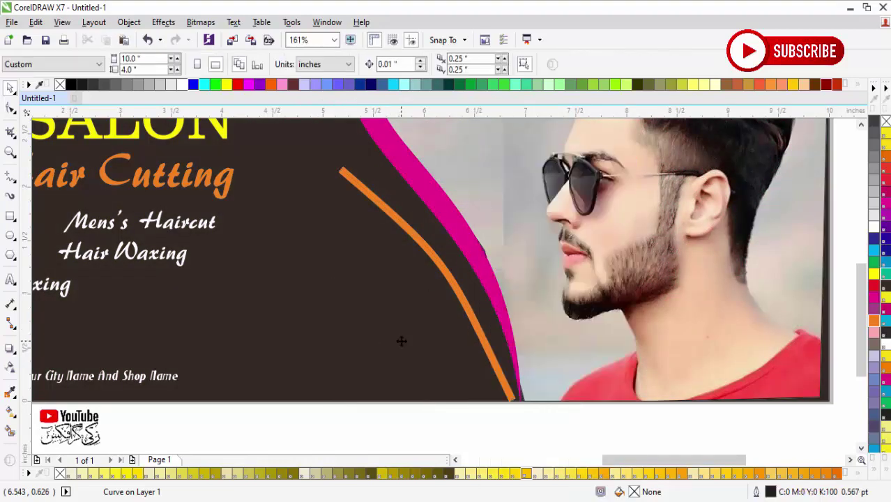
click(402, 341)
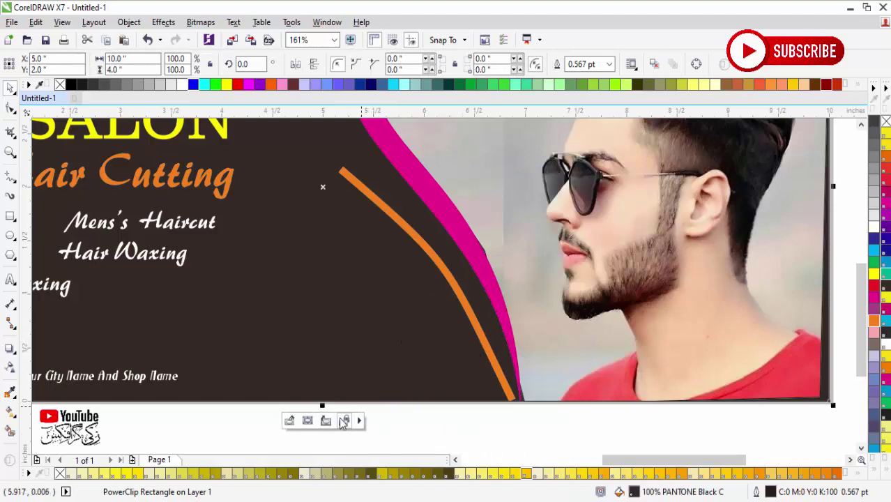
ctrl+click(491, 357)
Shift the orange curve down so its end passes the banner's bottom edge, and PowerClip it inside the banner background
drag(486, 348, 491, 360)
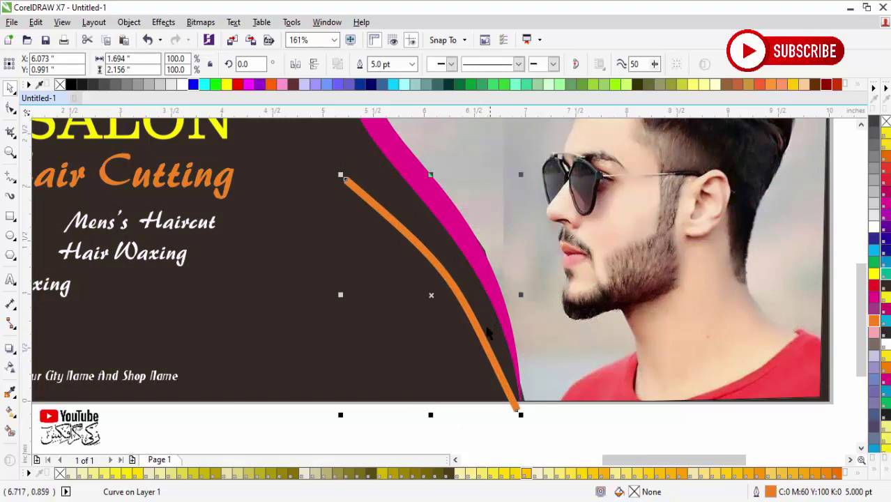
right_click(482, 337)
click(522, 152)
click(359, 327)
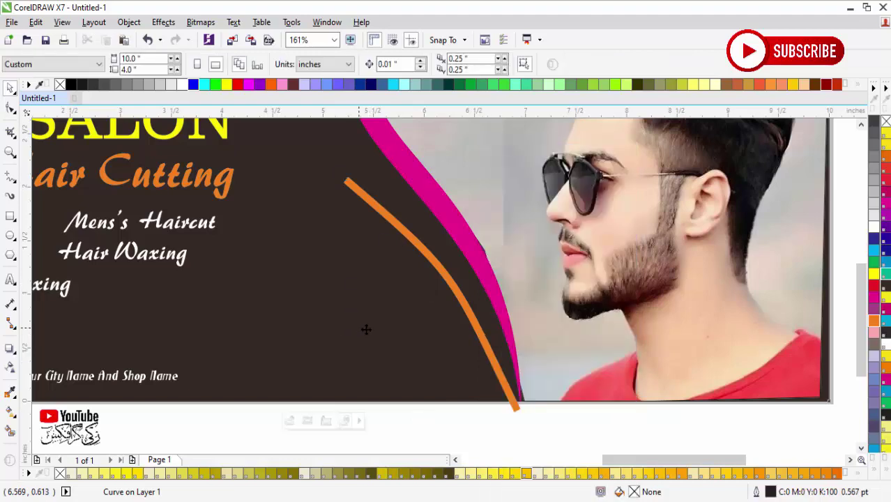
click(367, 328)
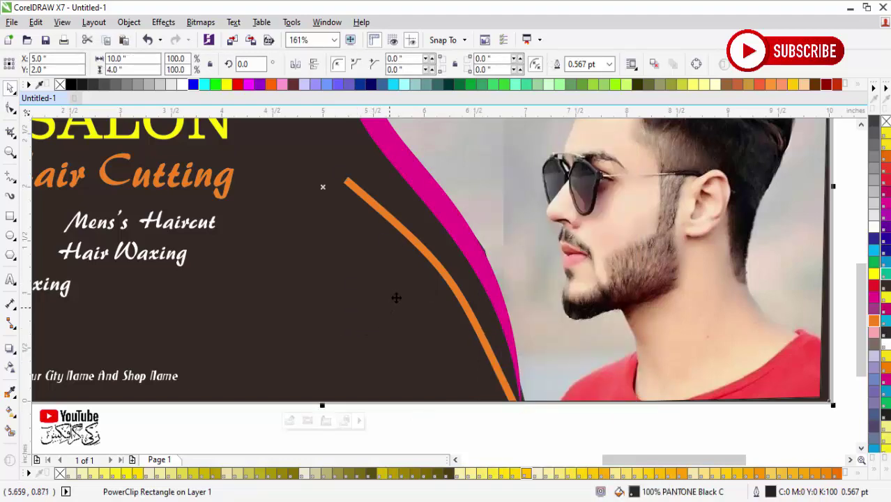
Undo the clipping and rotate the orange curve to about 349.9 degrees so it runs more steeply beside the pink curve
click(434, 264)
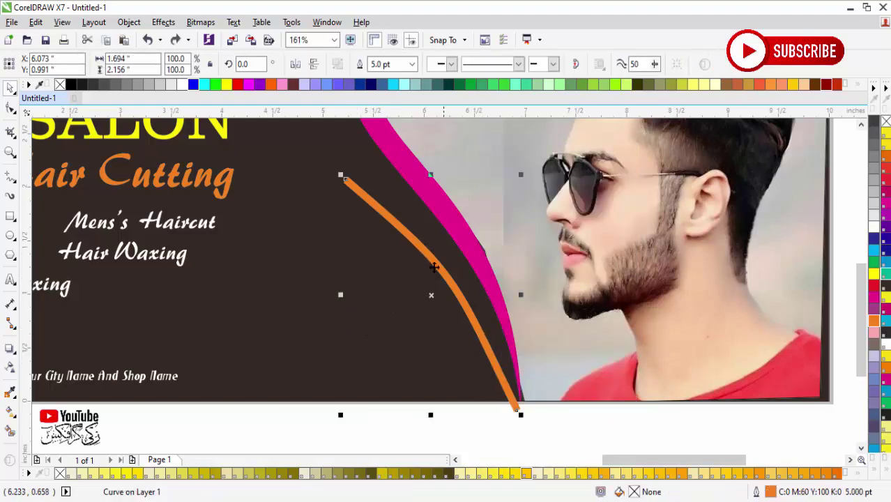
click(433, 264)
drag(344, 176, 363, 169)
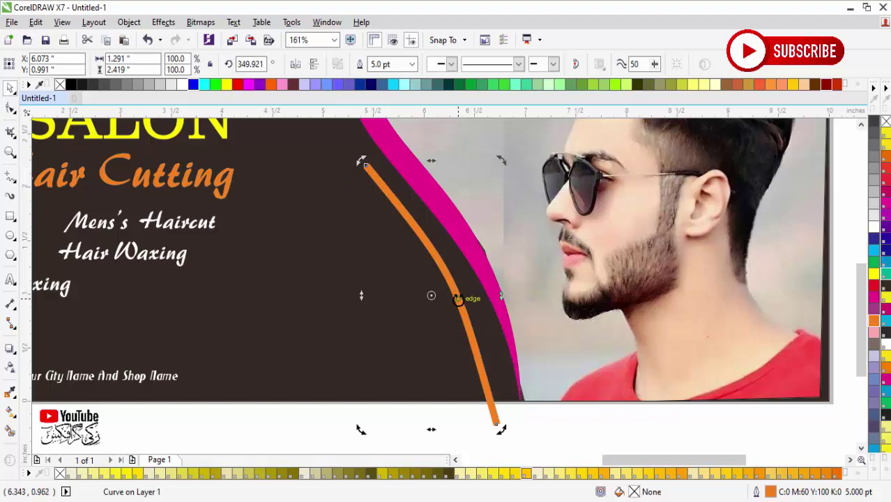
drag(458, 295, 461, 309)
key(ctrl+z)
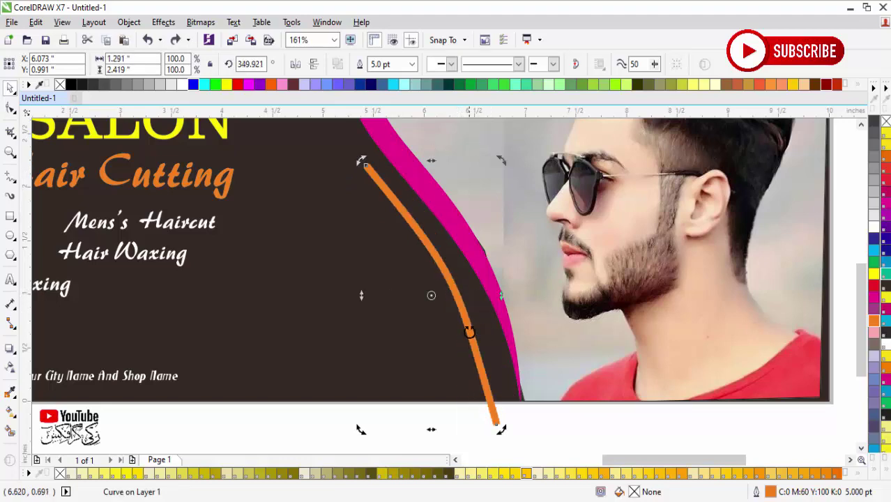
PowerClip the rotated orange curve inside the banner background so its overhanging end is trimmed
click(478, 350)
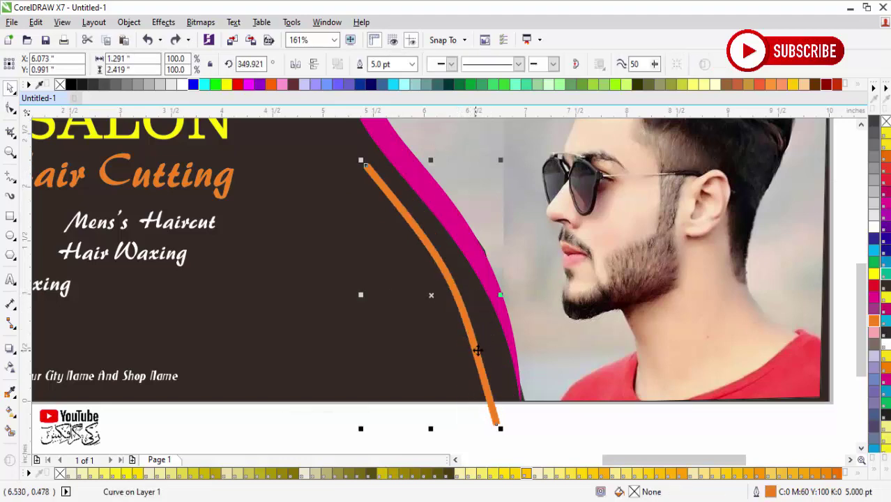
right_click(478, 350)
click(533, 151)
click(284, 279)
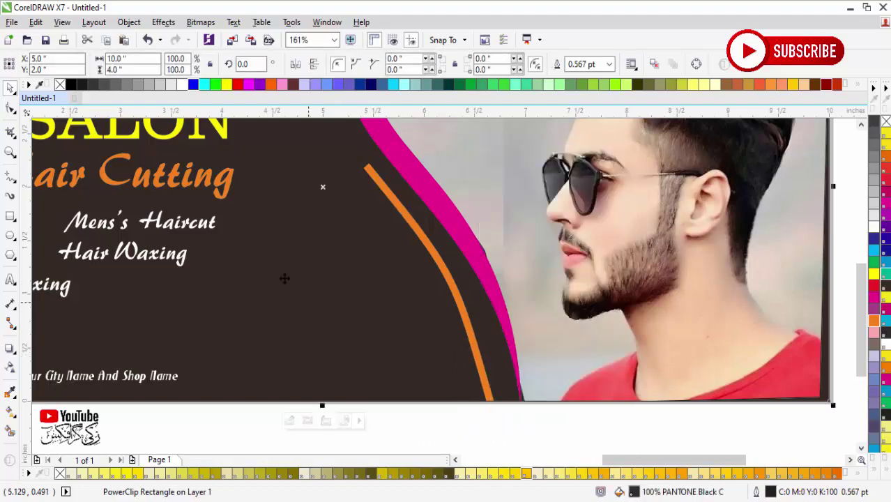
Add an orange circle without outline, about 0.3 inch wide, on the middle of the orange curve
click(11, 238)
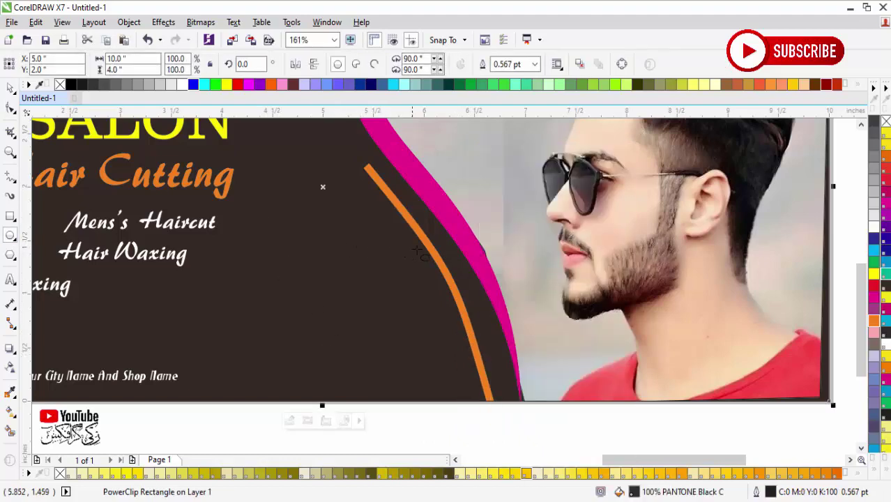
drag(419, 250, 463, 295)
key(space)
click(875, 321)
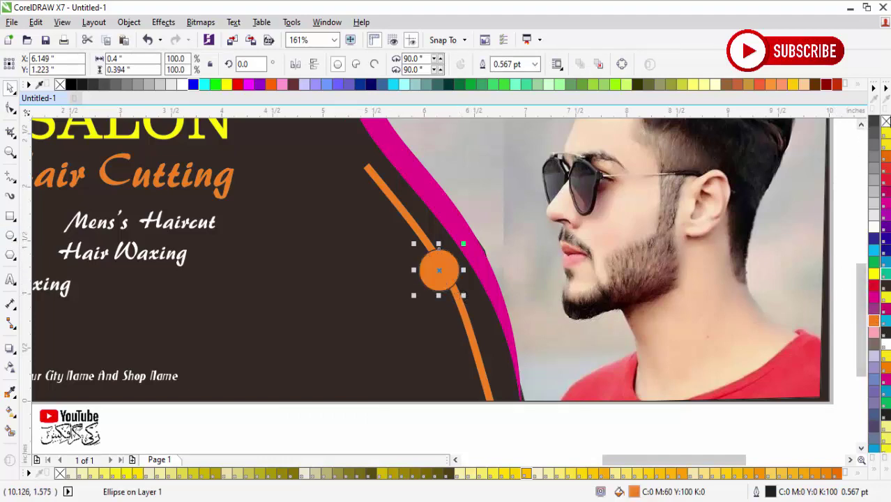
right_click(886, 122)
drag(464, 249, 461, 255)
Place a smaller copy of the orange circle at the upper end of the orange curve
key(F2)
drag(357, 240, 528, 295)
scroll(539, 303, down, 5)
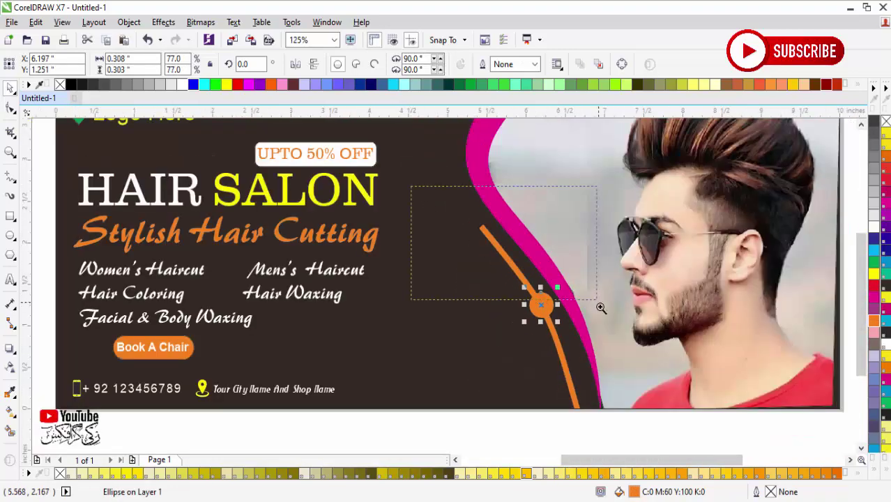
drag(601, 308, 601, 307)
drag(541, 430, 344, 179)
Import the wavy lines from line.cdr, move them off the page above the banner, and scale them to about 2.5 inches wide
scroll(344, 180, down, 3)
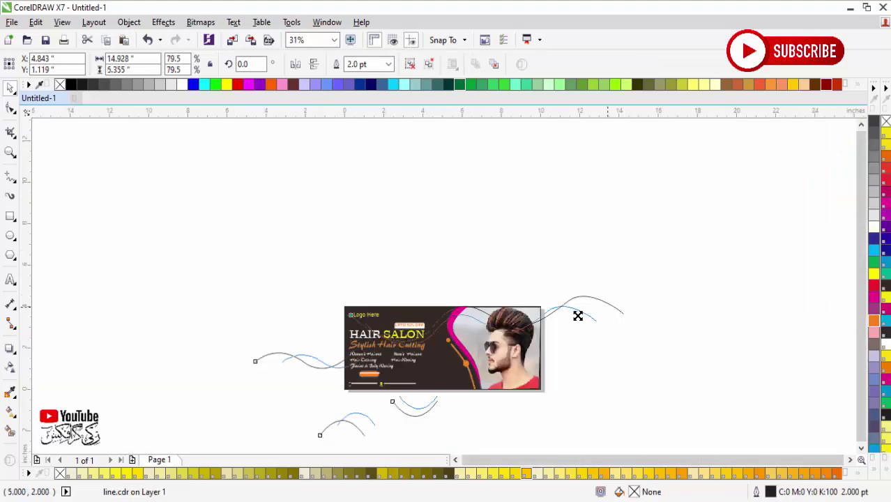
drag(578, 316, 535, 330)
mouse_move(438, 366)
mouse_down()
mouse_move(336, 348)
mouse_move(257, 249)
mouse_up()
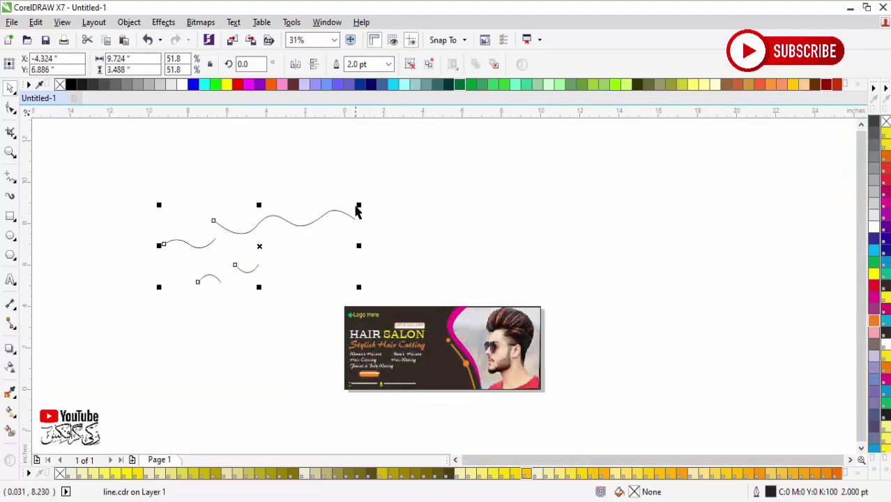
mouse_move(359, 206)
mouse_down()
mouse_move(308, 228)
mouse_move(300, 242)
mouse_up()
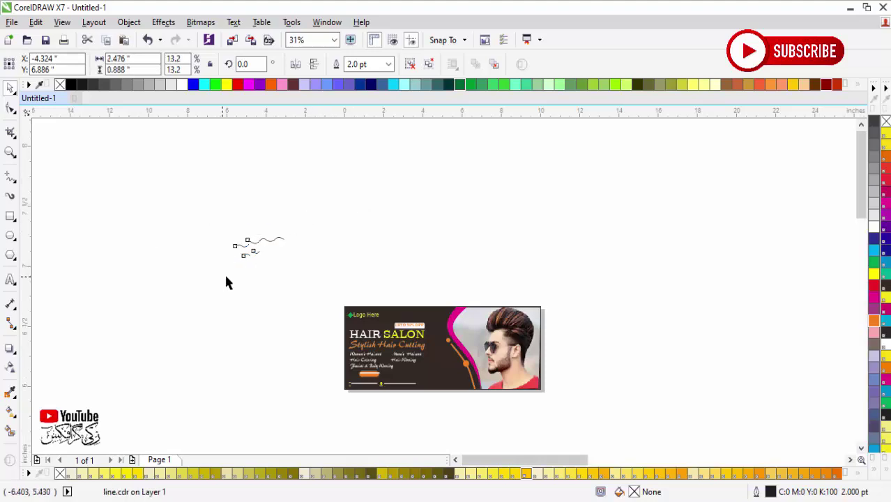
Try a 5 pt outline width on the imported wavy lines
scroll(288, 276, up, 4)
key(F12)
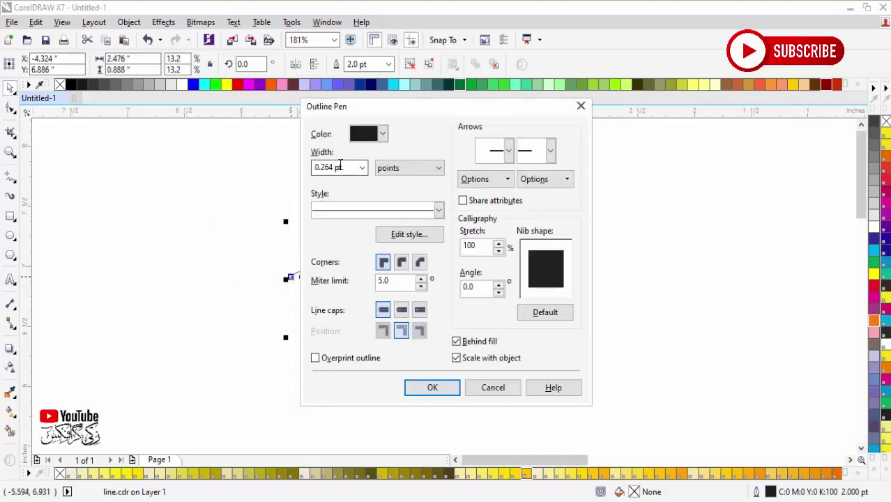
text(5)
key(Return)
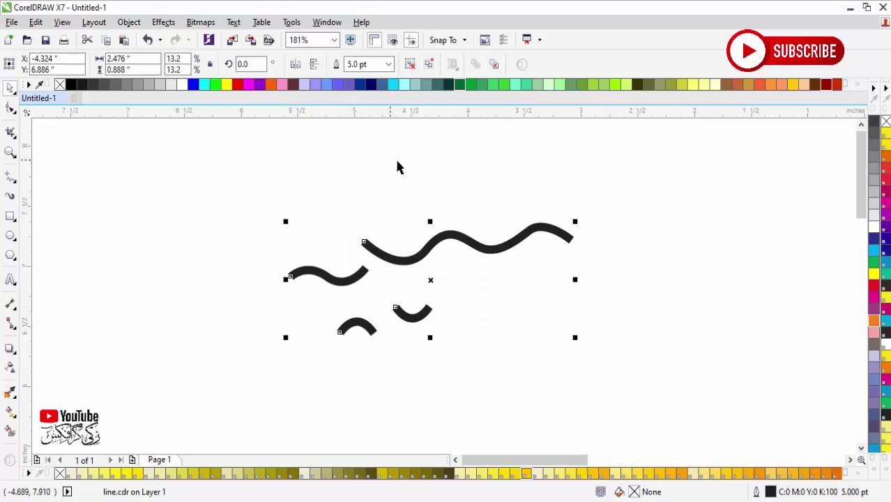
Set the wavy lines' outline width to 2 pt
key(F12)
double_click(338, 170)
text(2)
key(Return)
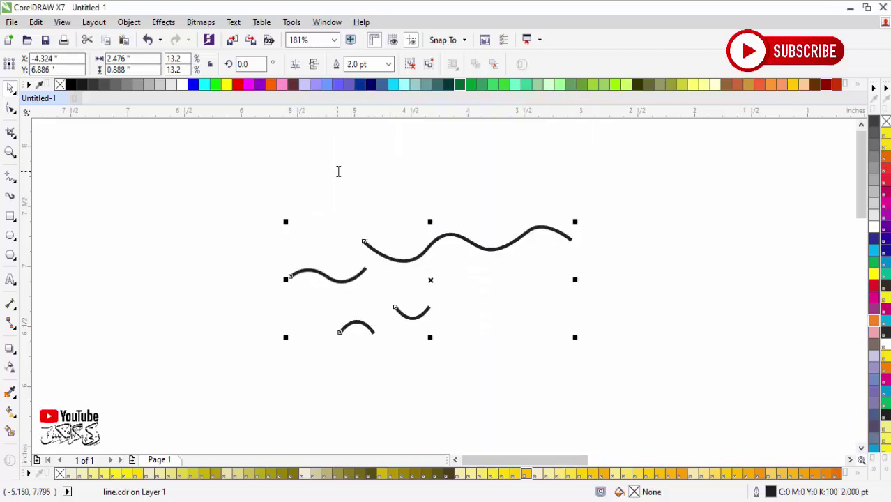
Move the wavy lines onto the banner's dark area beside the orange curve and make their outline white
scroll(479, 328, down, 3)
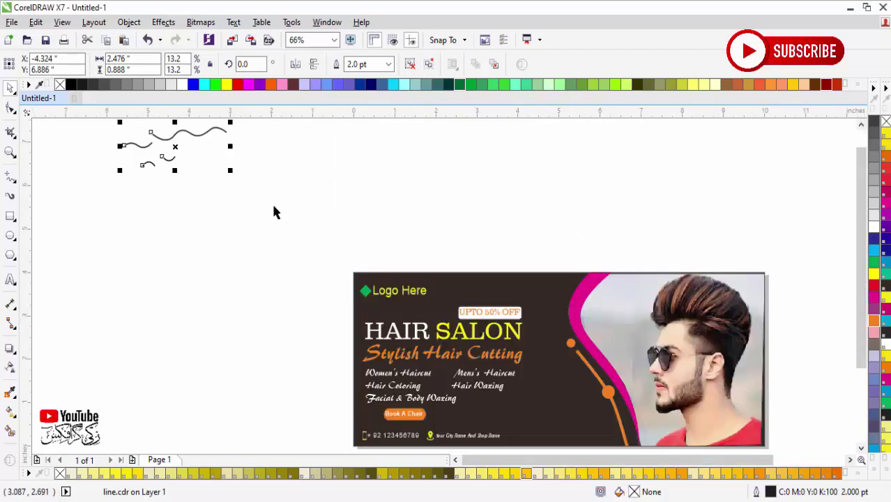
mouse_move(179, 157)
mouse_down()
mouse_move(227, 199)
mouse_move(551, 397)
mouse_move(532, 399)
mouse_move(551, 416)
mouse_up()
scroll(571, 348, up, 2)
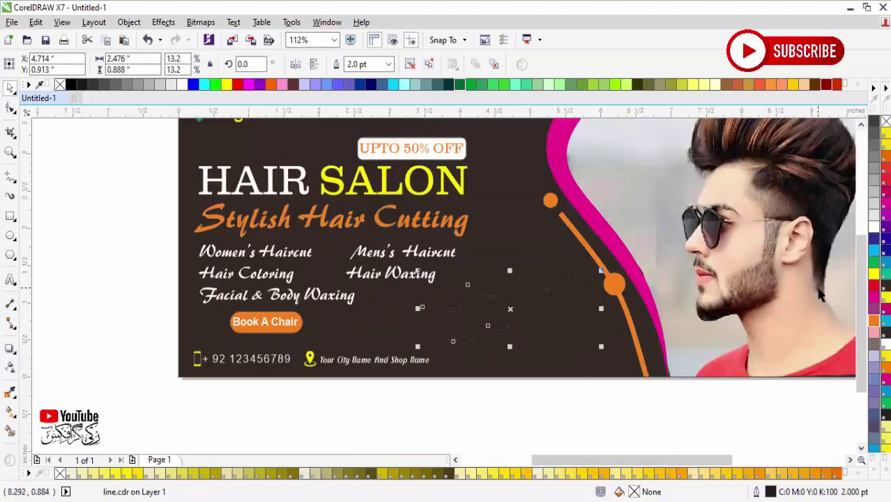
right_click(876, 231)
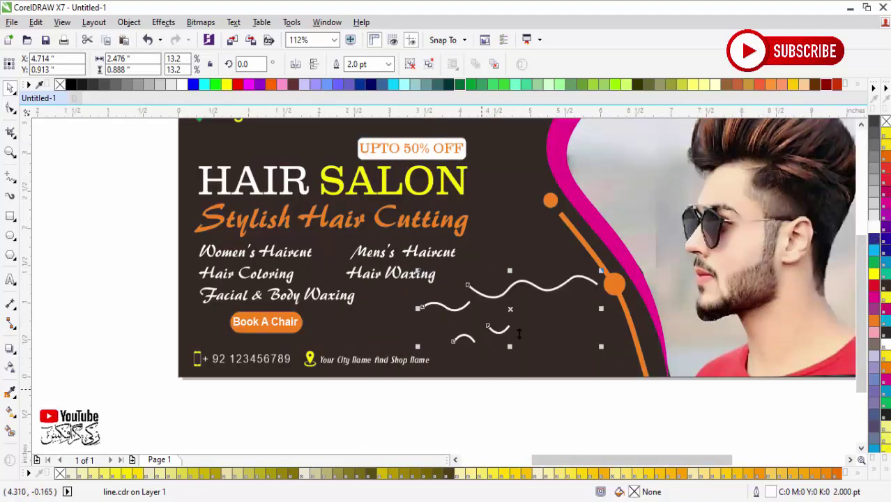
Scale the white wavy lines down to about 1.2 inches wide and deselect them
mouse_move(602, 272)
mouse_down()
mouse_move(540, 285)
mouse_move(509, 308)
mouse_up()
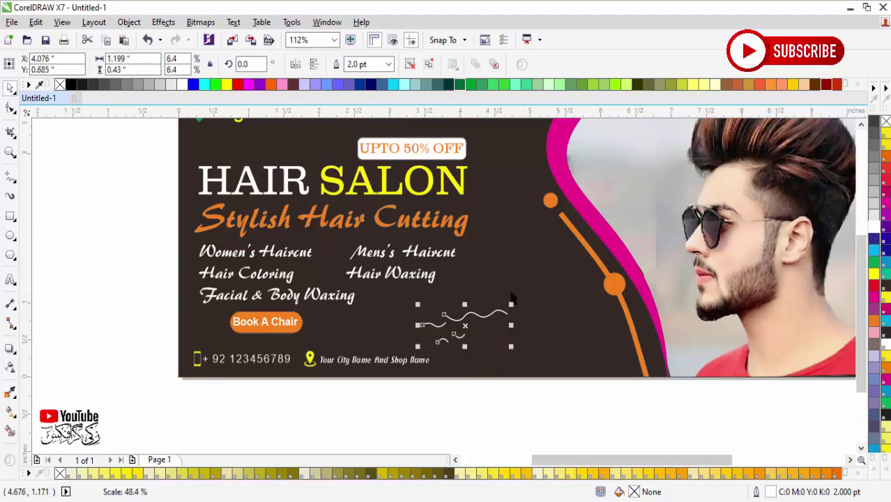
click(522, 445)
click(461, 341)
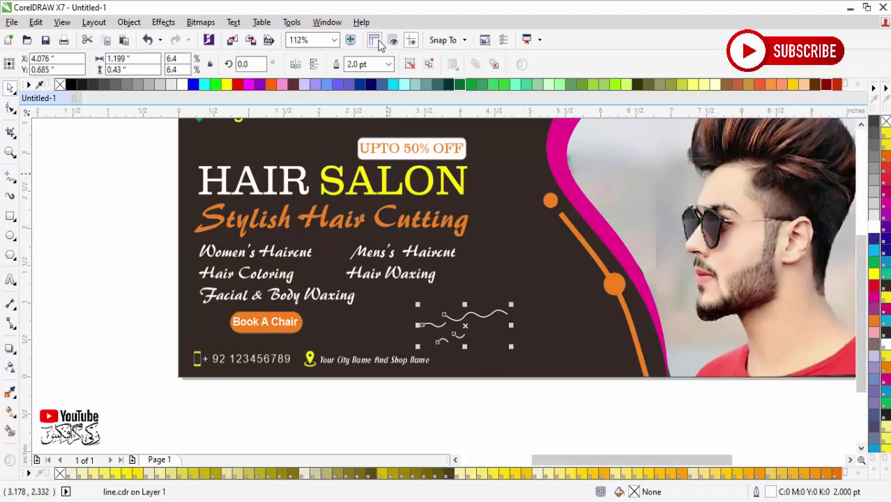
click(471, 398)
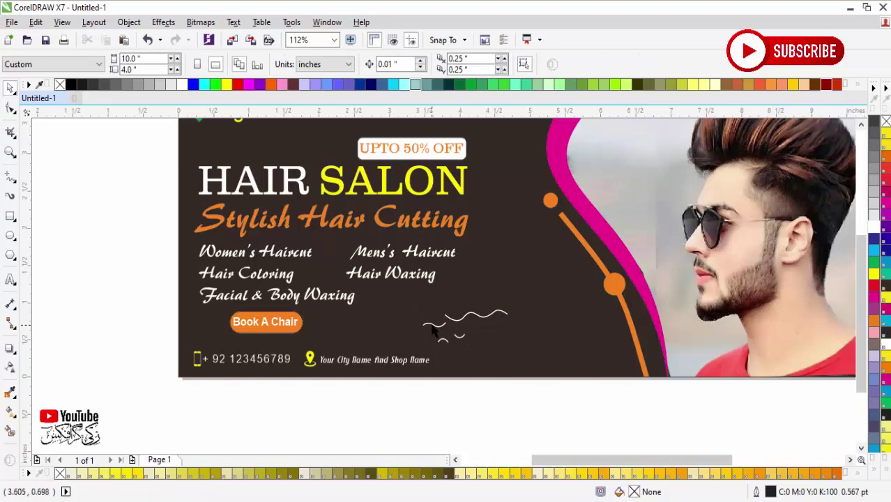
Scatter copies of the short wavy line across the dark area and copy the long wavy line to the lower area beside the orange curve
mouse_move(432, 330)
mouse_down()
mouse_move(439, 373)
mouse_move(354, 331)
mouse_up()
mouse_move(422, 293)
mouse_down()
mouse_move(472, 294)
mouse_move(502, 185)
mouse_up()
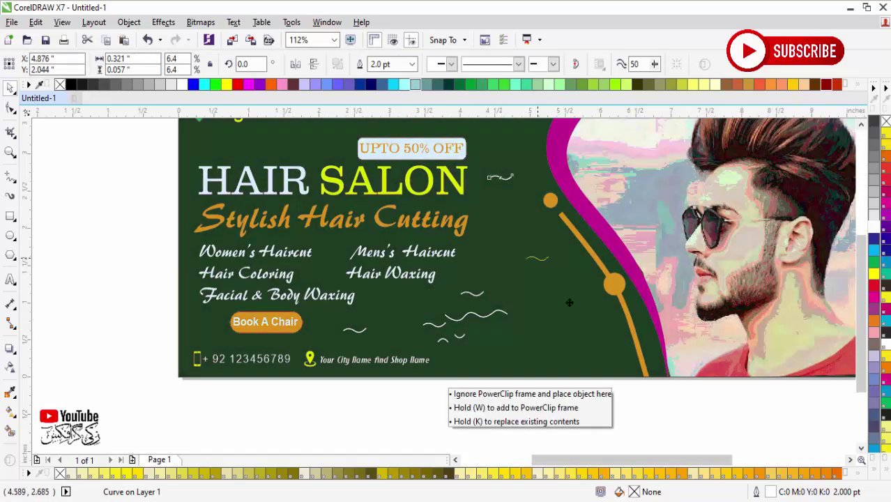
drag(484, 316, 579, 352)
right_click(579, 353)
scroll(615, 386, down, 2)
scroll(615, 392, up, 1)
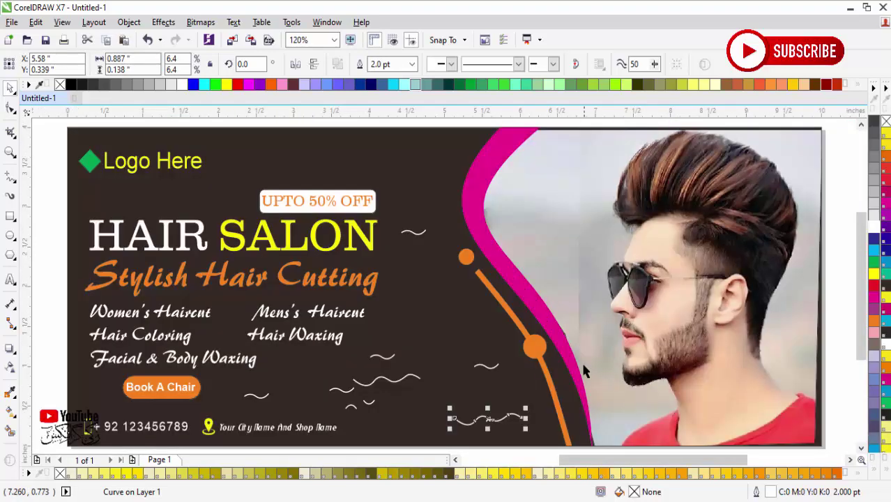
Place copies of the small arc, long wave and short wave around the logo, the offer label and the text
mouse_move(350, 412)
mouse_down()
mouse_move(300, 378)
mouse_move(354, 410)
mouse_move(412, 279)
mouse_move(401, 173)
mouse_up()
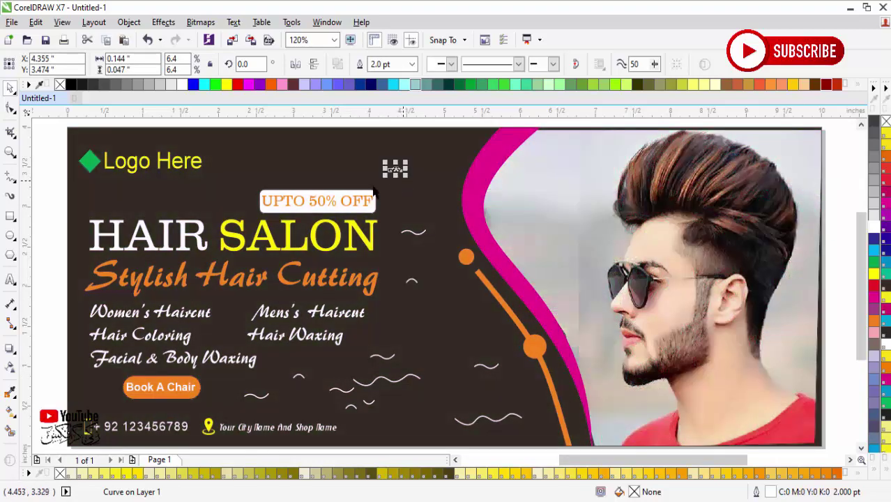
drag(395, 389, 286, 155)
drag(361, 187, 397, 176)
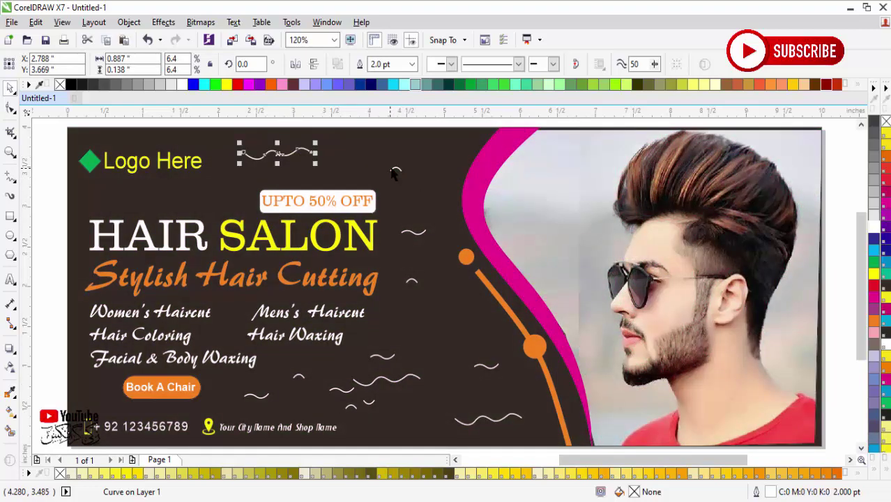
click(393, 172)
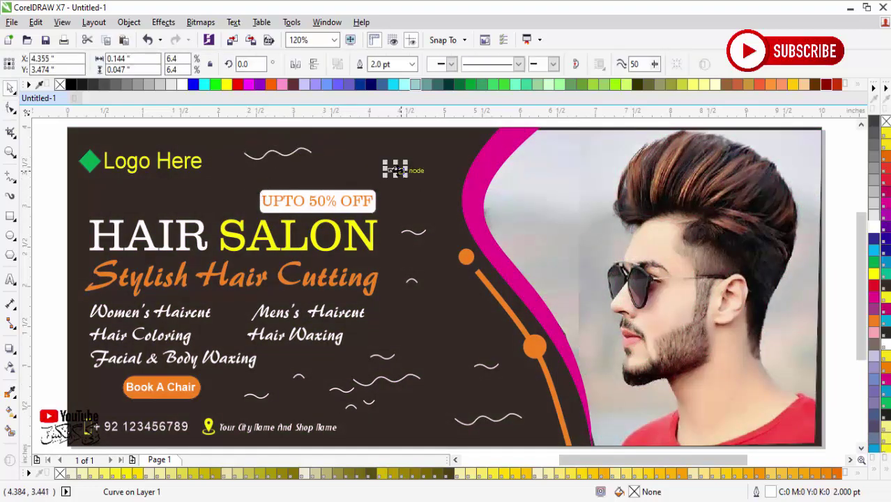
drag(395, 170, 219, 190)
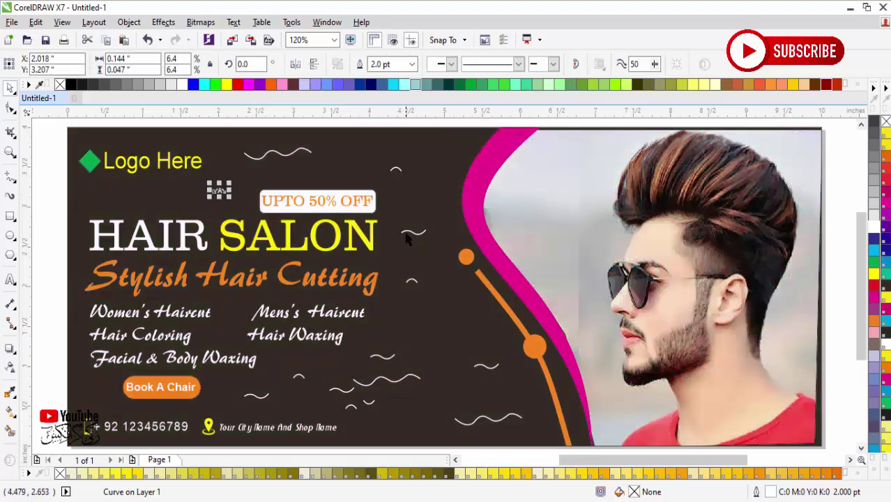
drag(408, 231, 136, 194)
right_click(135, 194)
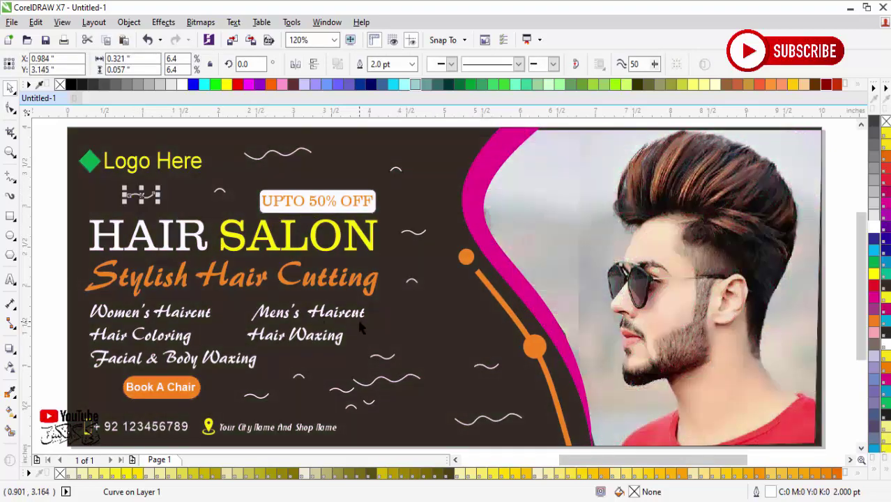
Shrink the central long wave to about 0.32 inches beside the contact line, and the one near the orange curve to about 0.64 inches
click(412, 382)
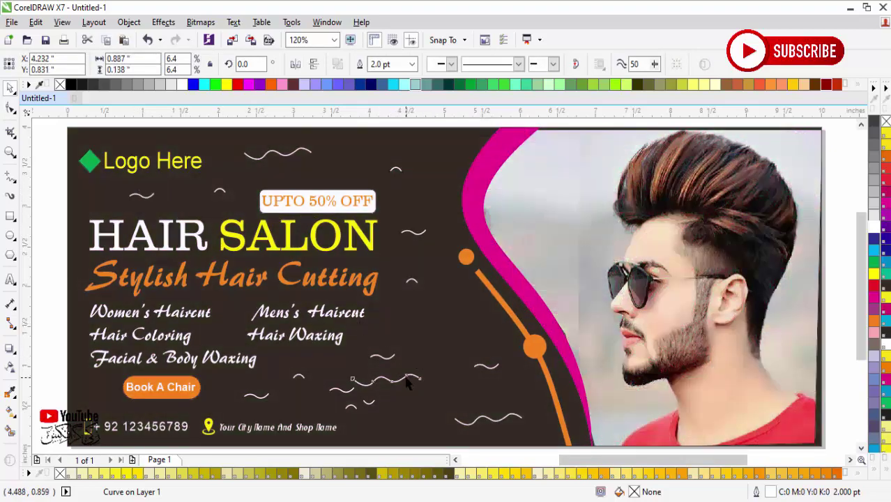
mouse_move(428, 373)
mouse_down()
mouse_move(389, 371)
mouse_move(420, 394)
mouse_up()
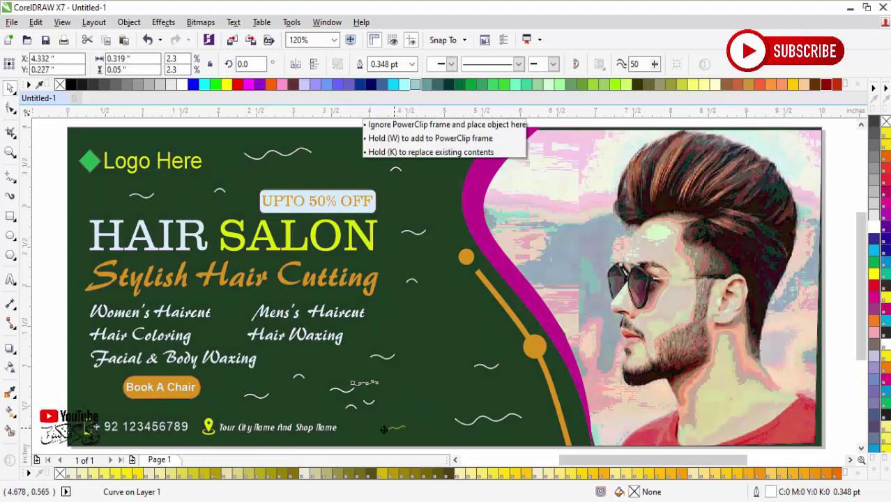
drag(383, 430, 380, 433)
click(467, 424)
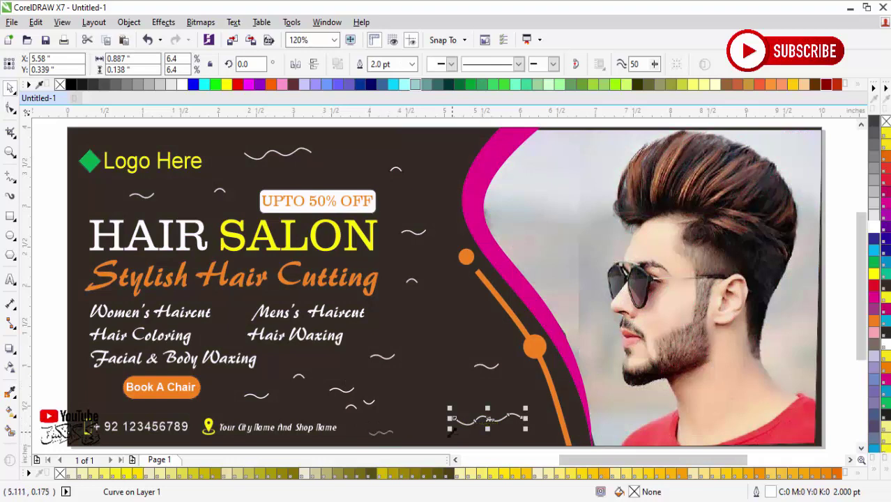
mouse_move(451, 429)
mouse_down()
mouse_move(537, 412)
mouse_move(459, 428)
mouse_move(467, 426)
mouse_up()
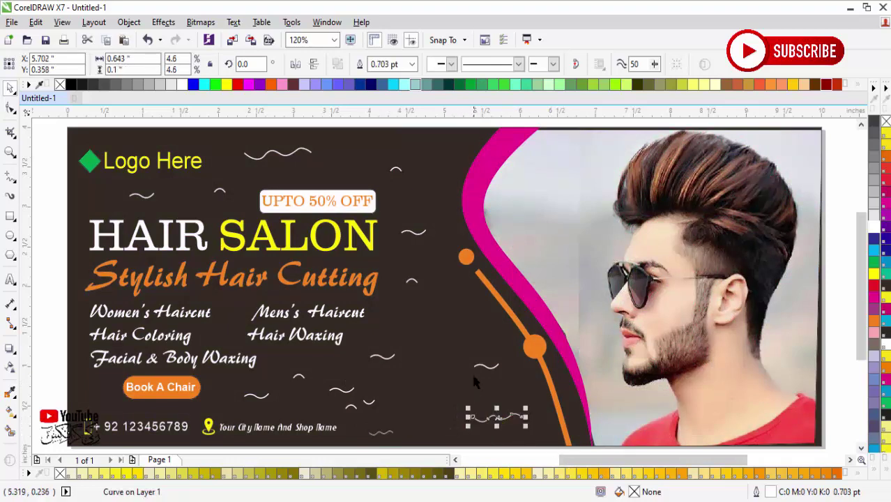
Move one short wavy line and one small arc closer to the orange curve to spread the accents out
drag(485, 366, 506, 378)
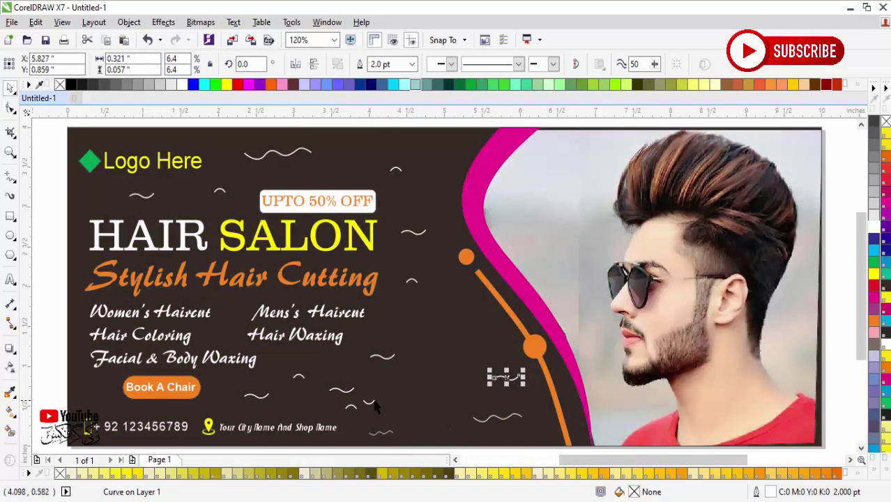
drag(372, 401, 467, 332)
click(448, 367)
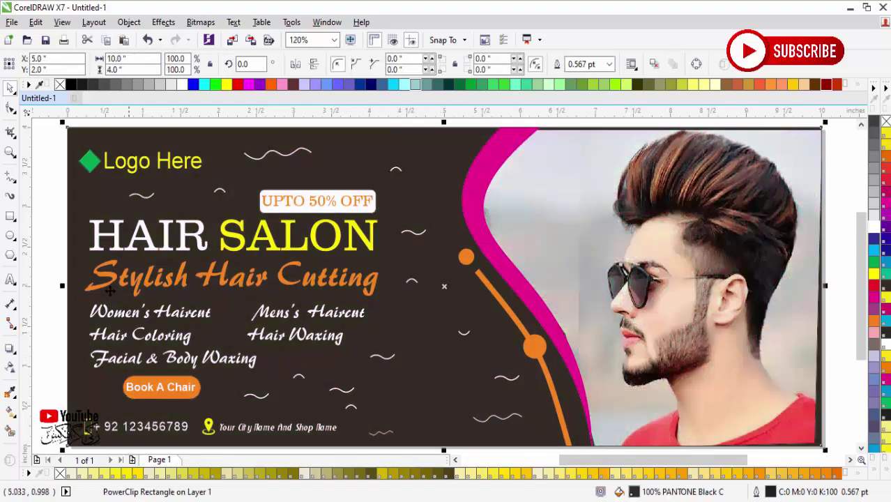
Add a small white Arial "X" on the dark area and scatter copies of it among the wavy lines around the headline and services
click(10, 279)
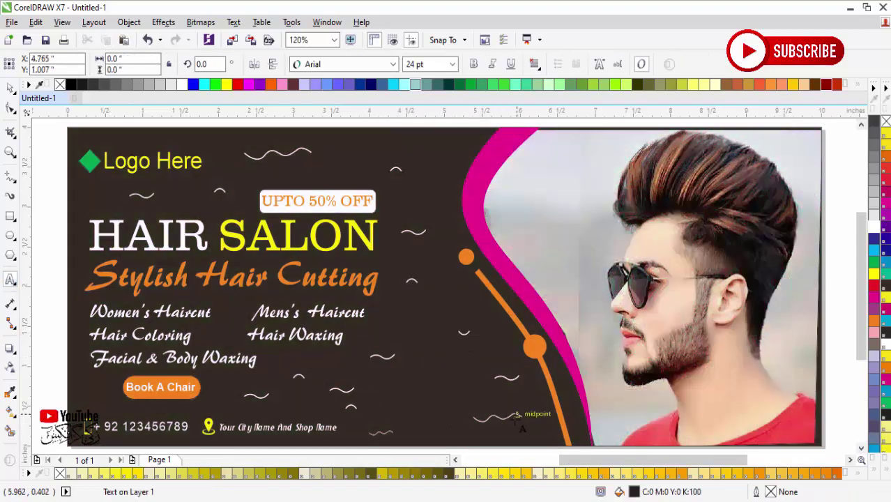
key(ctrl+space)
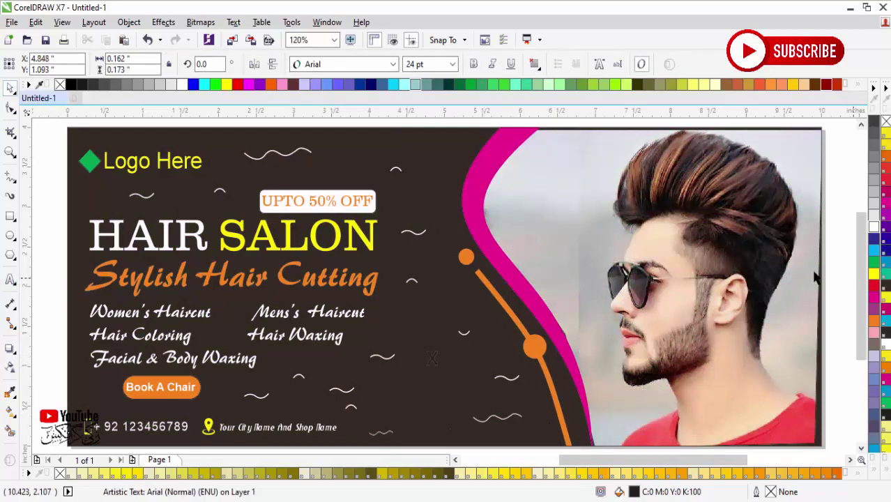
click(876, 233)
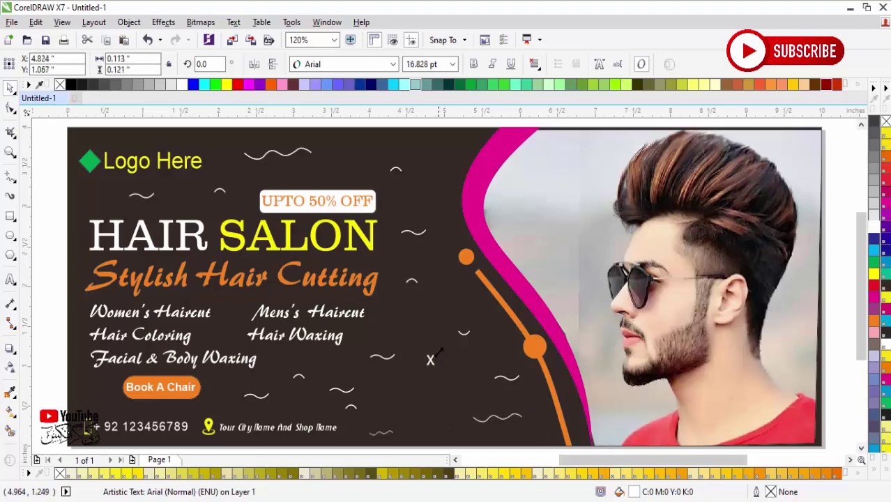
click(430, 367)
drag(430, 366, 160, 279)
right_click(258, 174)
click(51, 238)
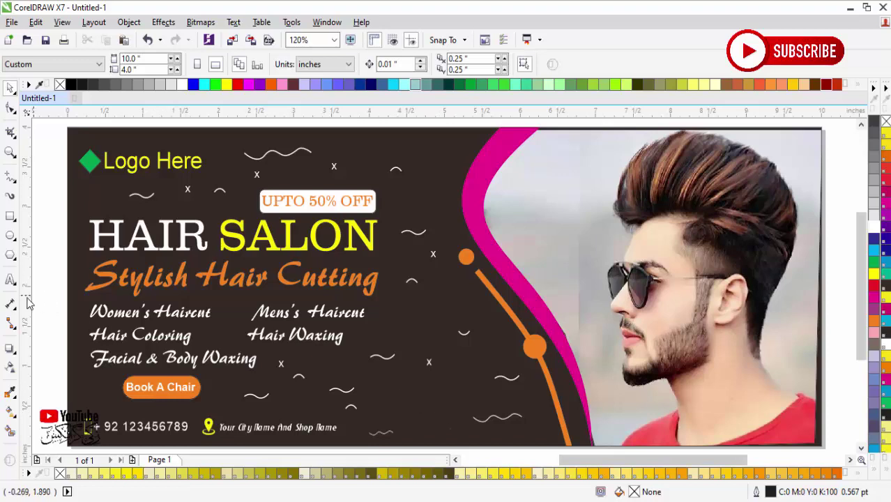
Add a white Arial plus sign, shrink it to about 14.3 pt, and scatter copies among the wavy lines and x marks
click(10, 280)
click(406, 400)
text(x)
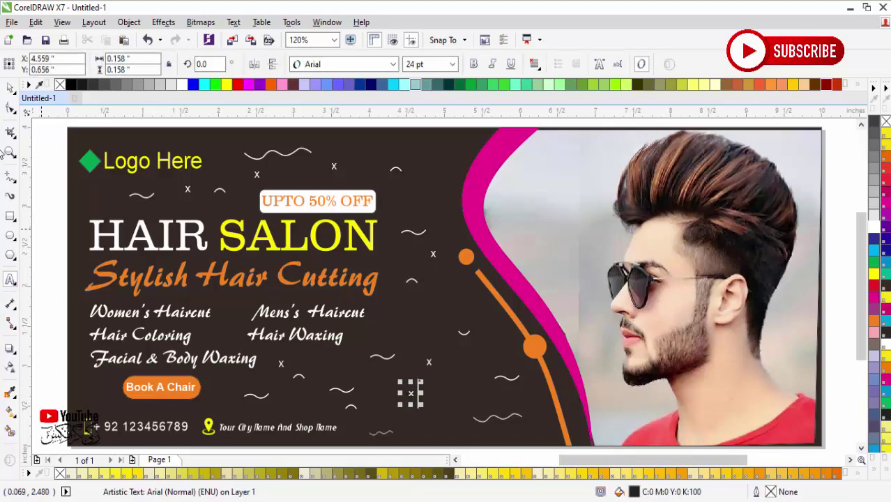
key(ctrl+space)
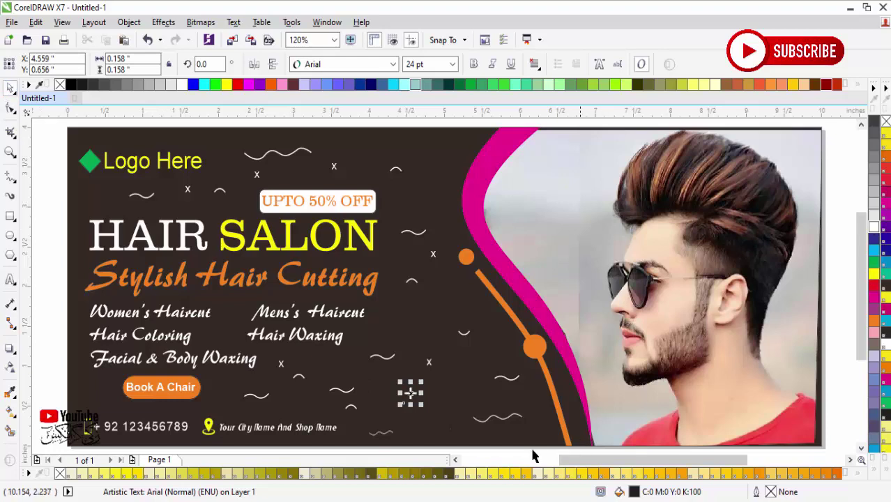
drag(412, 392, 301, 179)
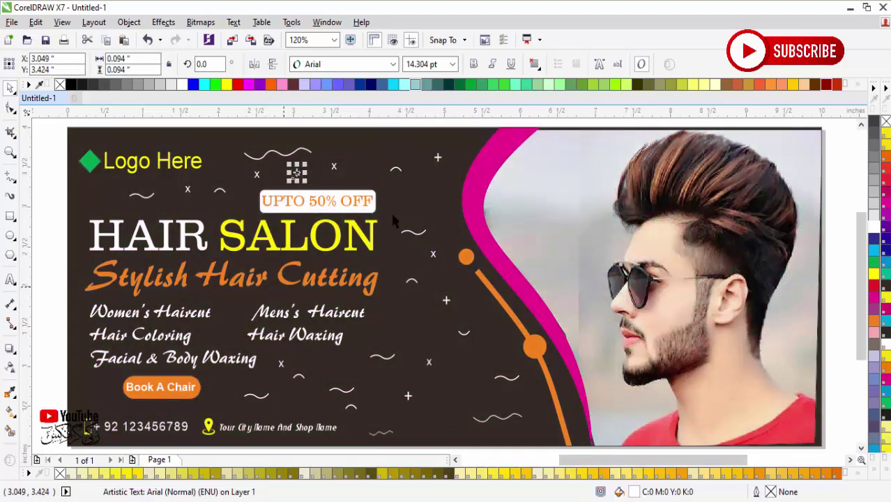
scroll(553, 330, down, 2)
scroll(553, 330, up, 2)
Open the background rectangle's PowerClip contents and stretch the portrait frame past the banner's outer edge to about 4.66 inches wide
click(749, 378)
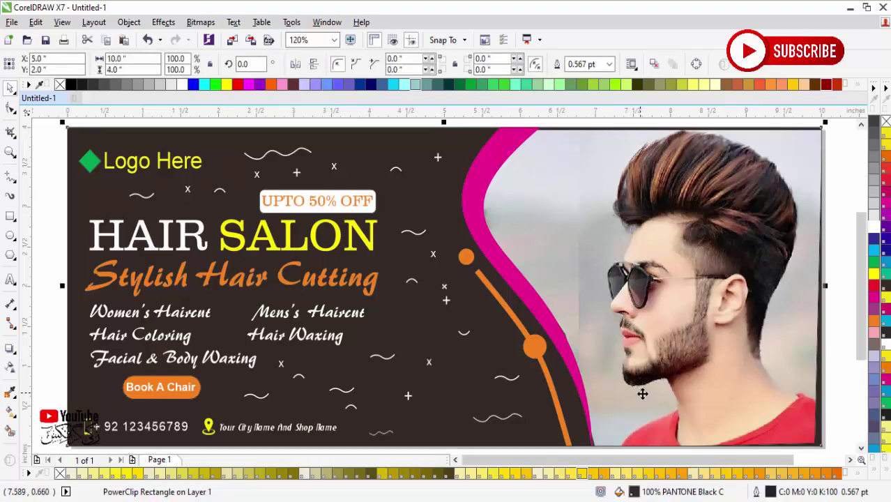
scroll(645, 380, down, 2)
scroll(377, 377, up, 2)
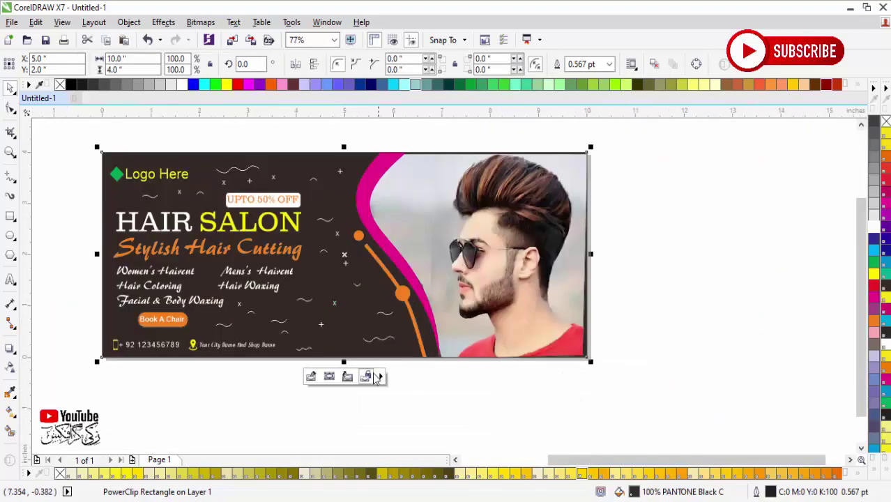
click(311, 376)
click(583, 360)
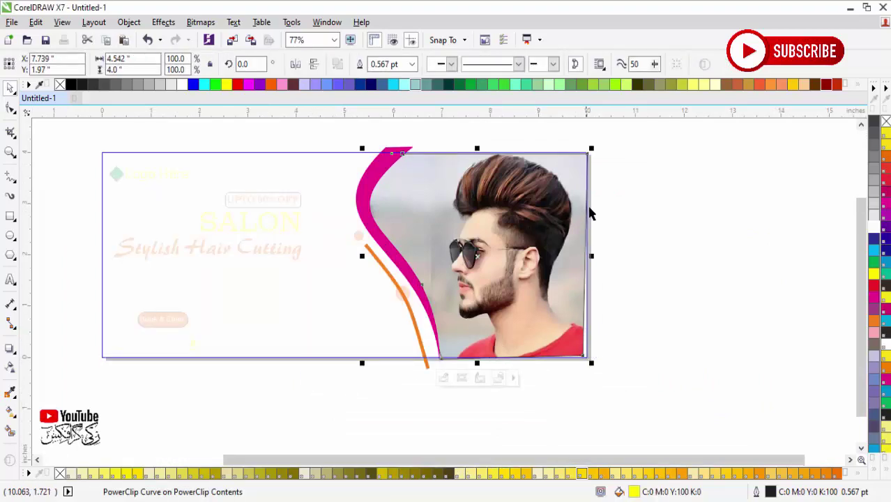
drag(593, 258, 597, 256)
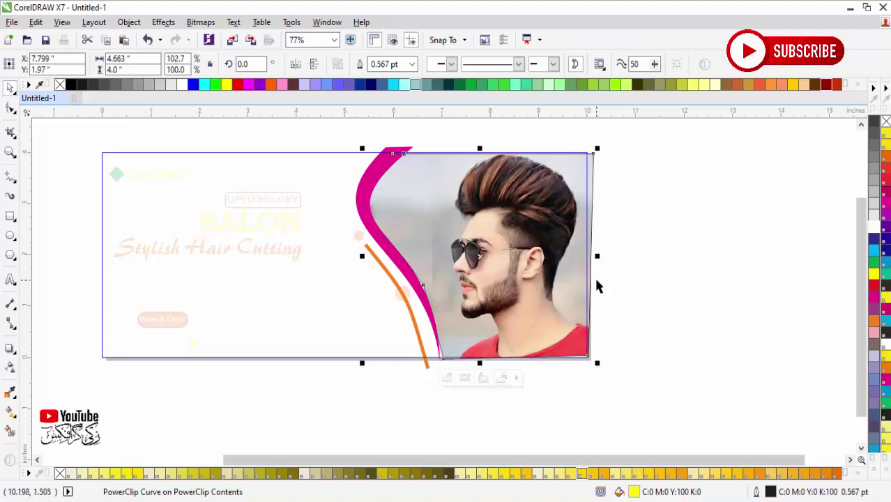
Examine how the portrait photo sits inside its own PowerClip frame along the banner's outer and lower edges
click(448, 378)
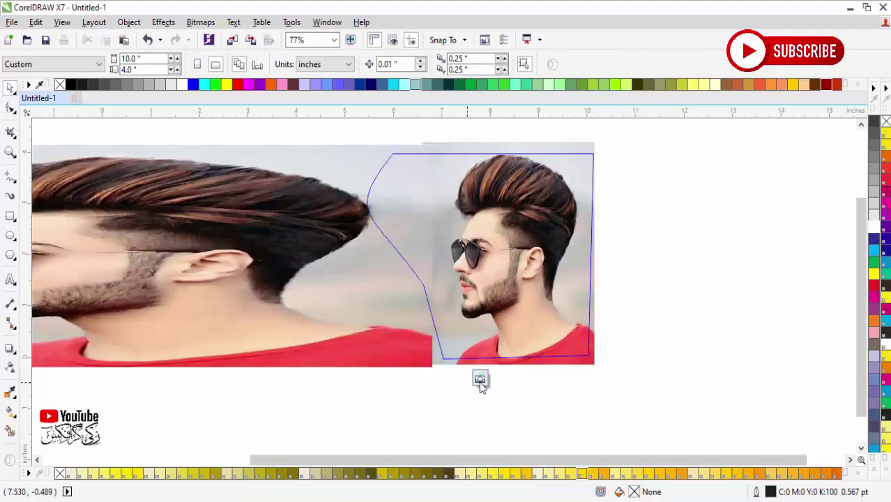
click(480, 380)
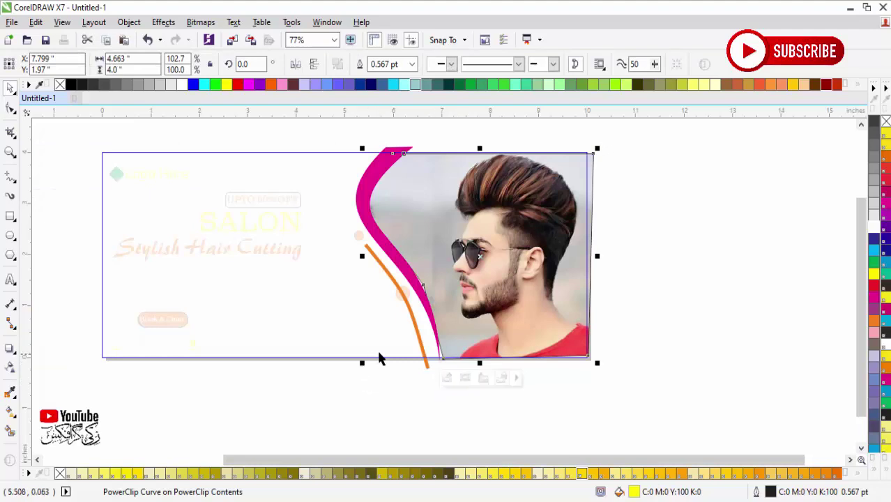
click(391, 387)
click(481, 367)
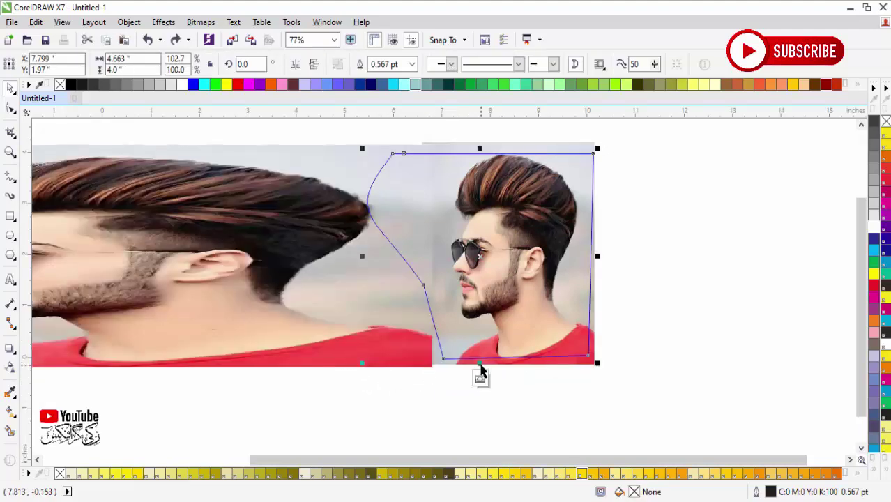
key(F2)
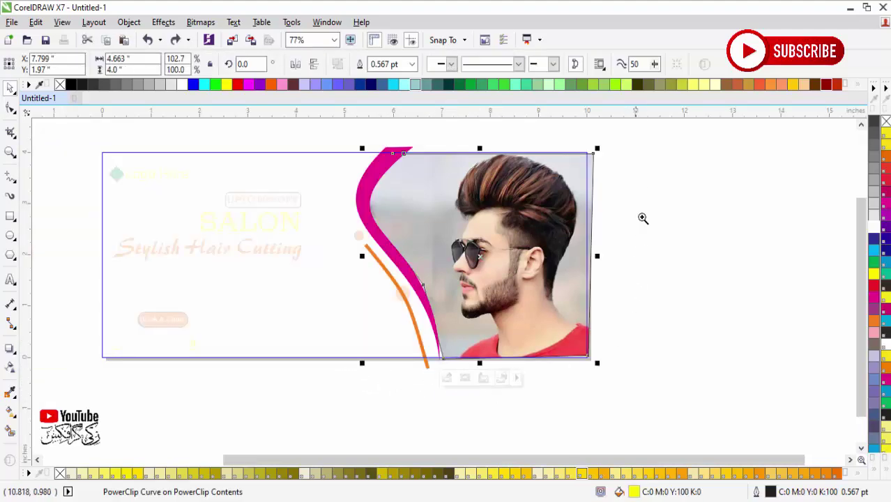
drag(653, 165, 355, 391)
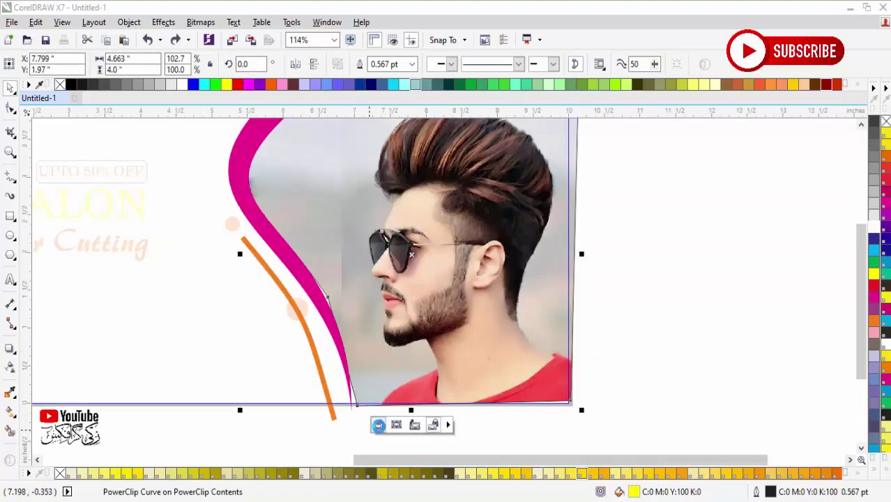
click(378, 425)
click(578, 419)
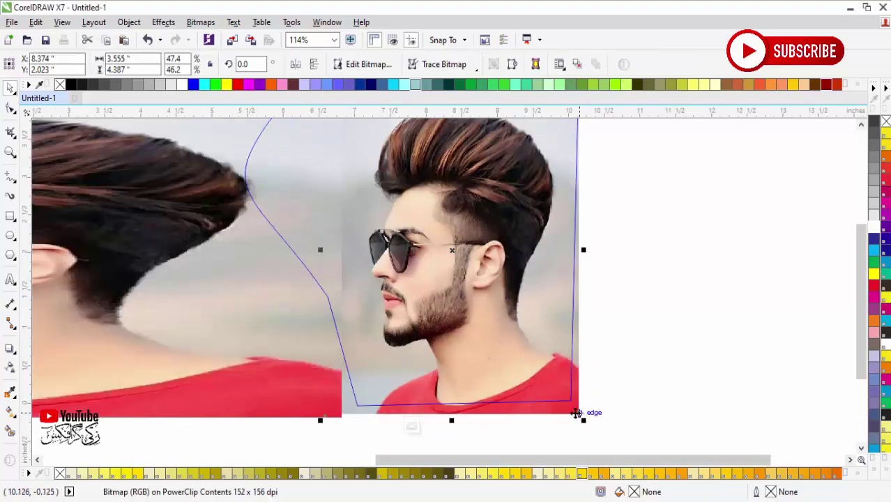
click(412, 427)
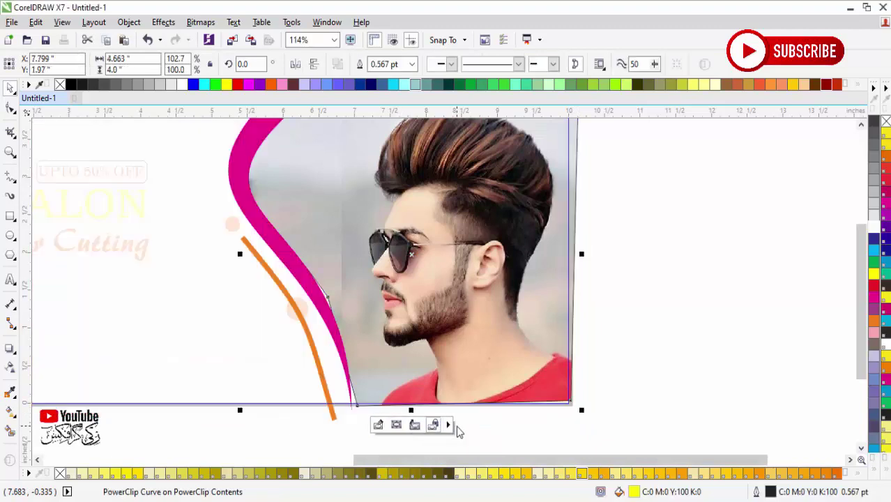
click(411, 426)
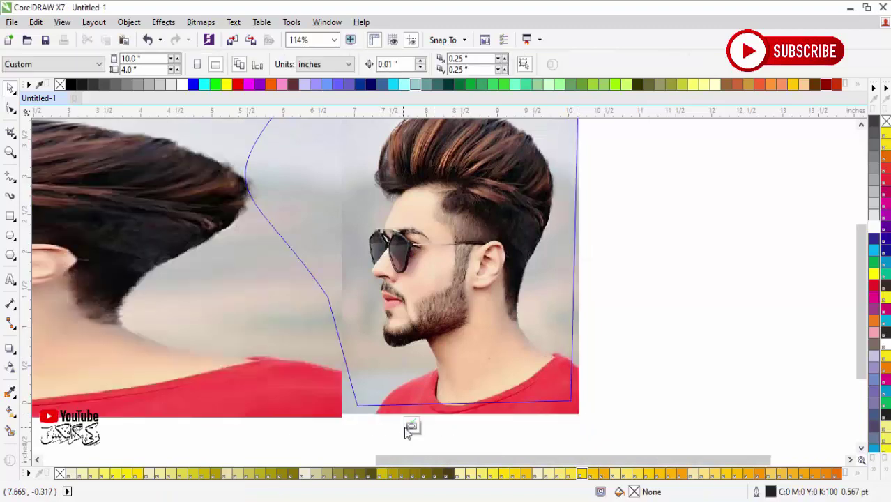
click(410, 425)
click(552, 422)
scroll(554, 424, down, 2)
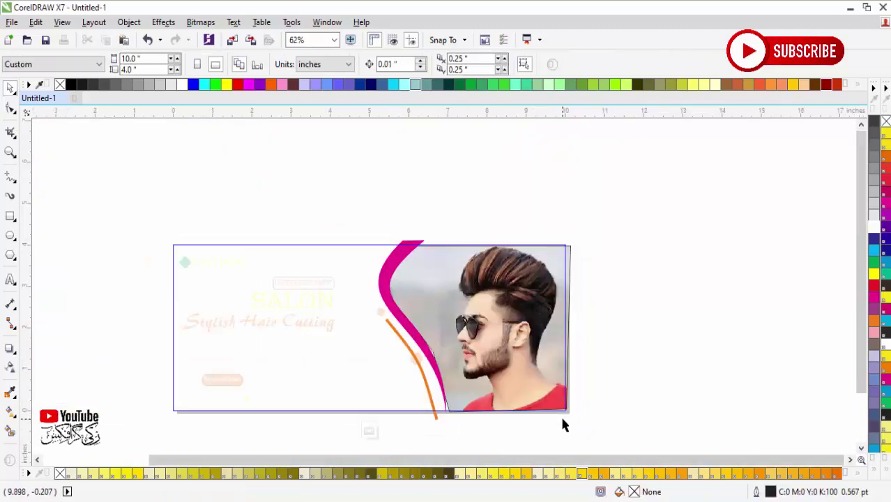
Try to stretch the portrait frame further to about 4.86 inches wide, and undo that stretch
click(552, 319)
drag(576, 330, 583, 329)
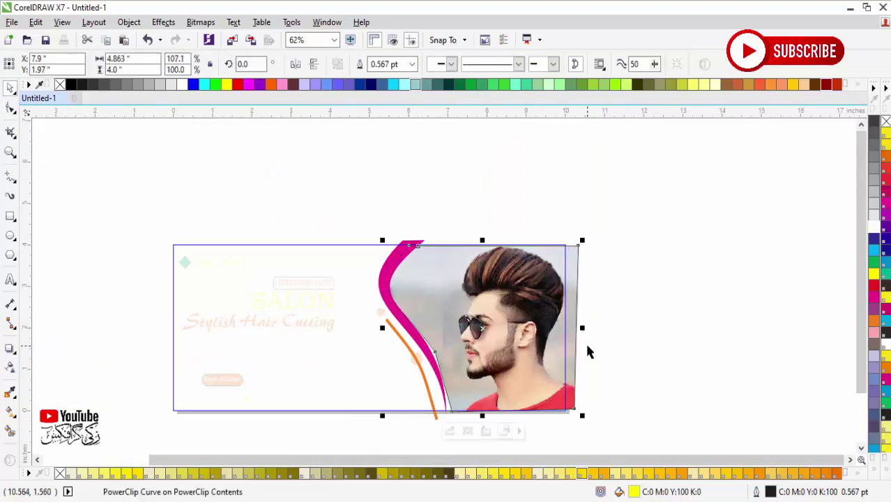
key(ctrl+z)
drag(613, 230, 431, 416)
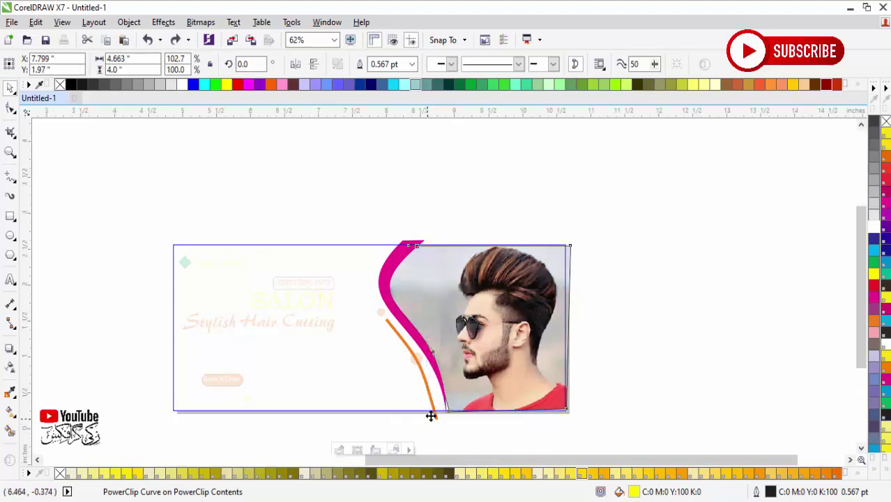
Reshape the portrait frame by moving its lower outer corner node past the banner's edge, in line with the upper outer corner
click(542, 427)
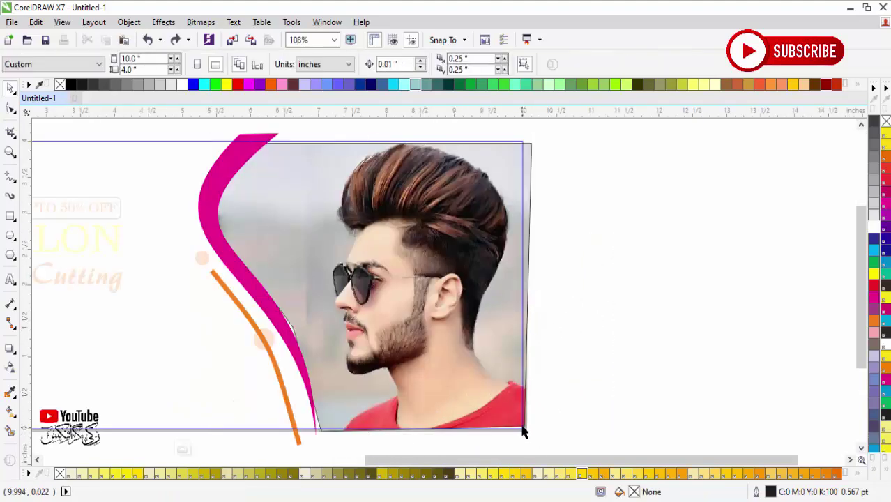
click(524, 426)
click(10, 108)
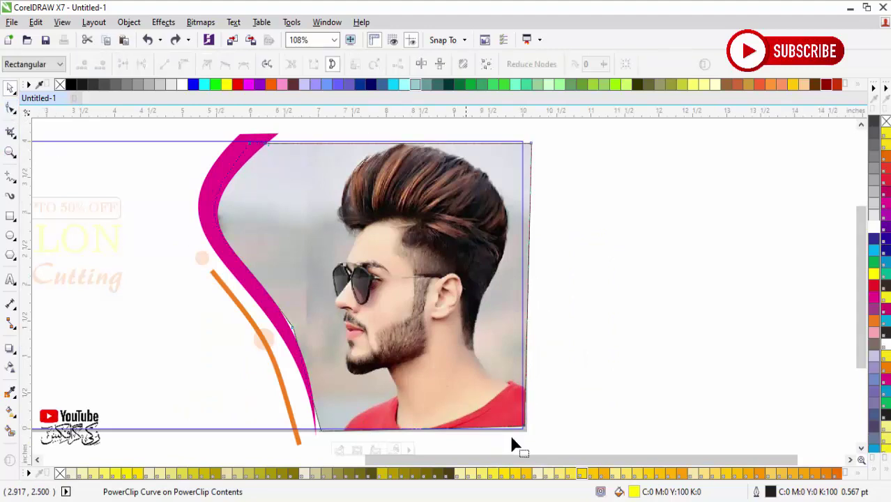
drag(525, 431, 531, 431)
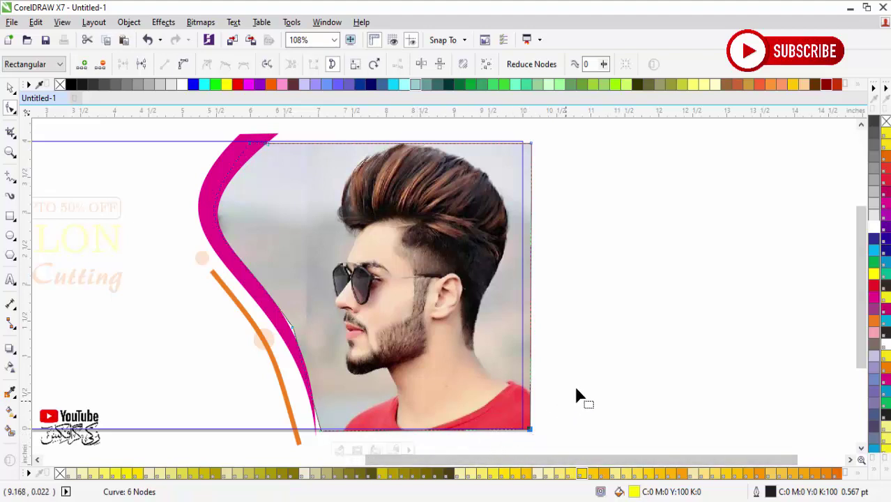
Finish editing the background rectangle's PowerClip contents, deselect it, and fit the whole banner in view
scroll(574, 396, down, 3)
key(space)
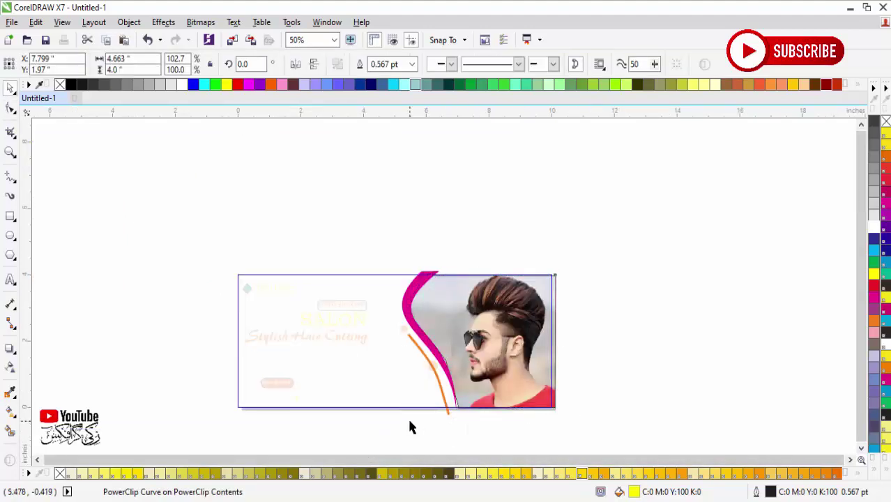
click(408, 423)
click(397, 428)
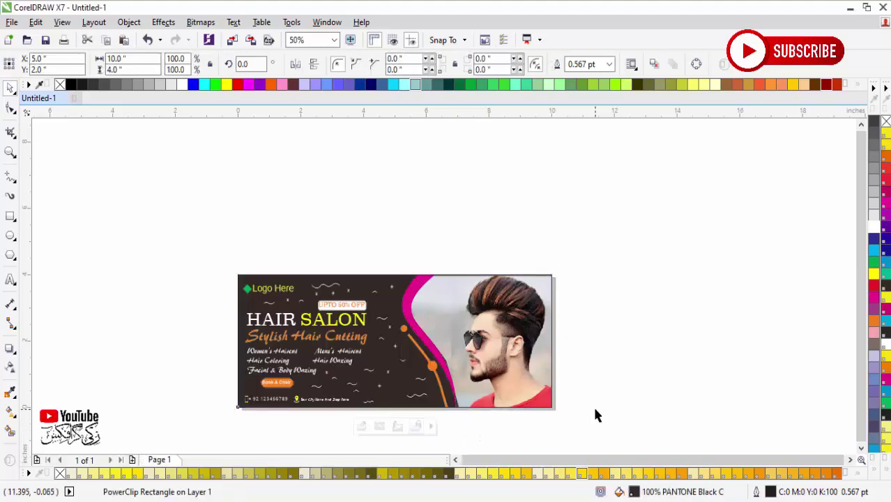
click(592, 404)
scroll(590, 404, down, 1)
key(F4)
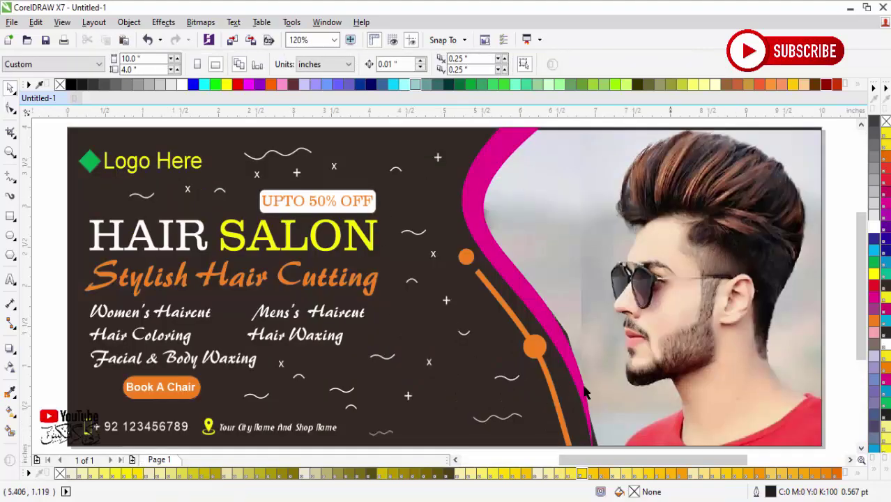